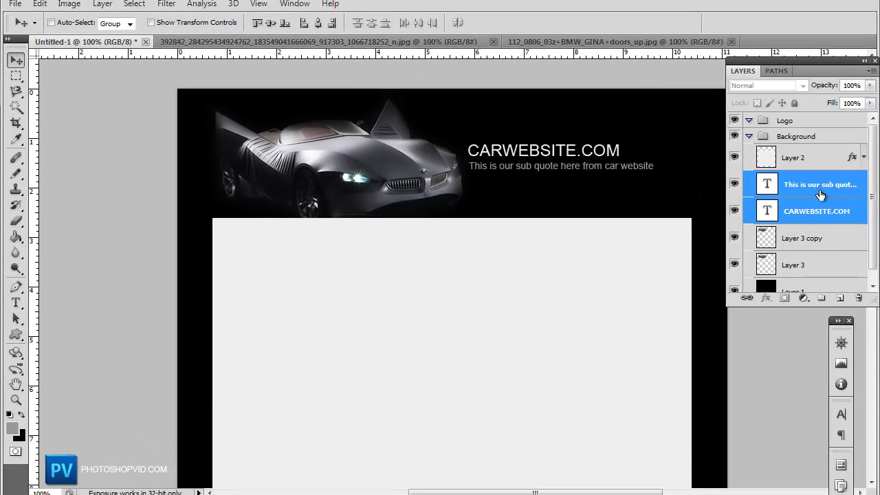
Move both header text layers into the Logo group and collapse the Logo and Background groups
{"action": "left_click_drag", "start_coordinate": [820, 195], "coordinate": [776, 122]}
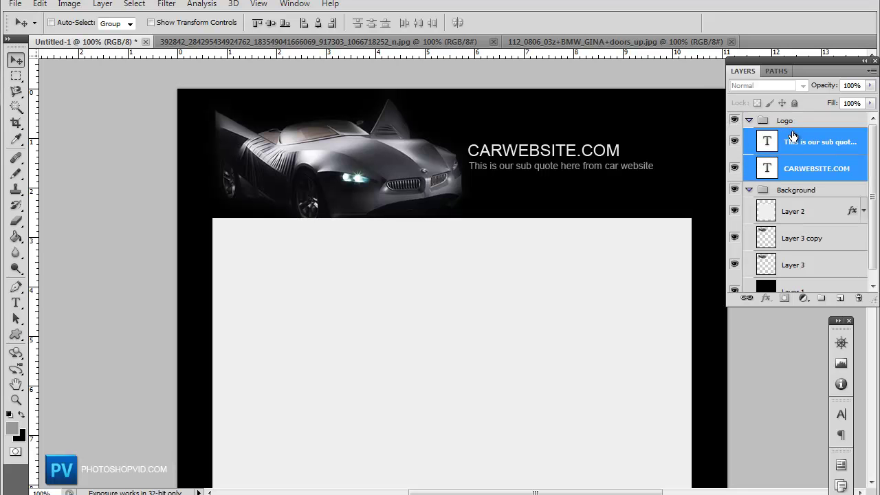
{"action": "left_click", "coordinate": [734, 120]}
{"action": "left_click", "coordinate": [734, 119]}
{"action": "left_click", "coordinate": [748, 190]}
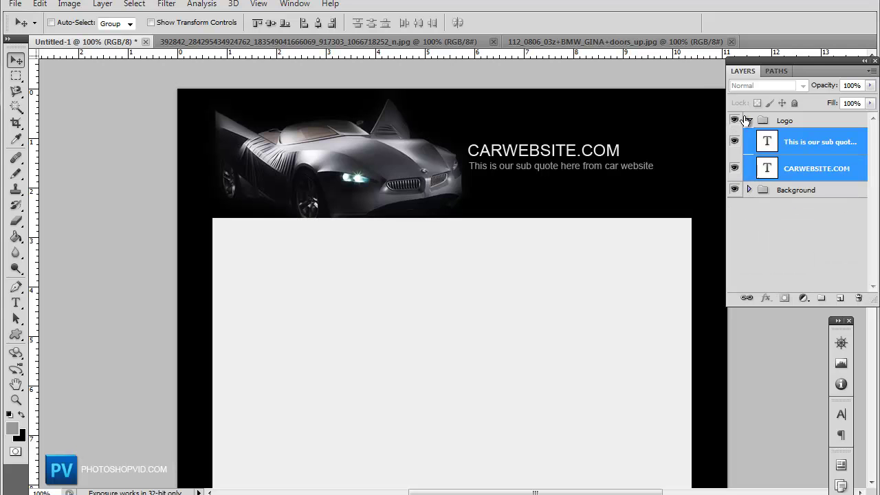
{"action": "left_click", "coordinate": [755, 121]}
{"action": "left_click", "coordinate": [748, 120]}
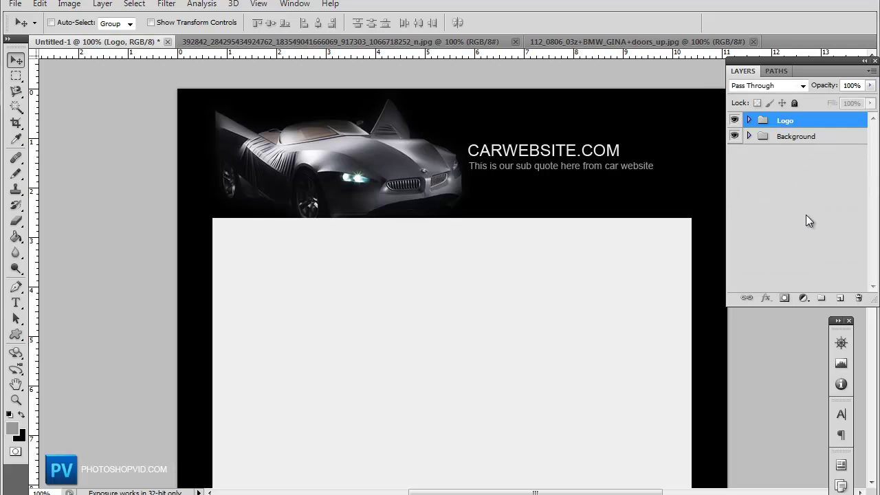
Create a new empty layer group named Nav Bar
{"action": "left_click", "coordinate": [821, 298]}
{"action": "double_click", "coordinate": [792, 121]}
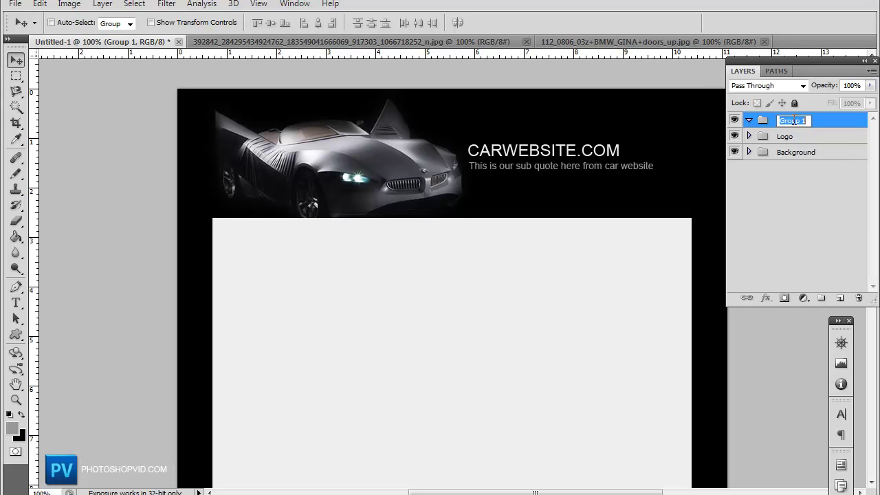
{"action": "type", "text": "Nav Bar"}
{"action": "left_click", "coordinate": [749, 152]}
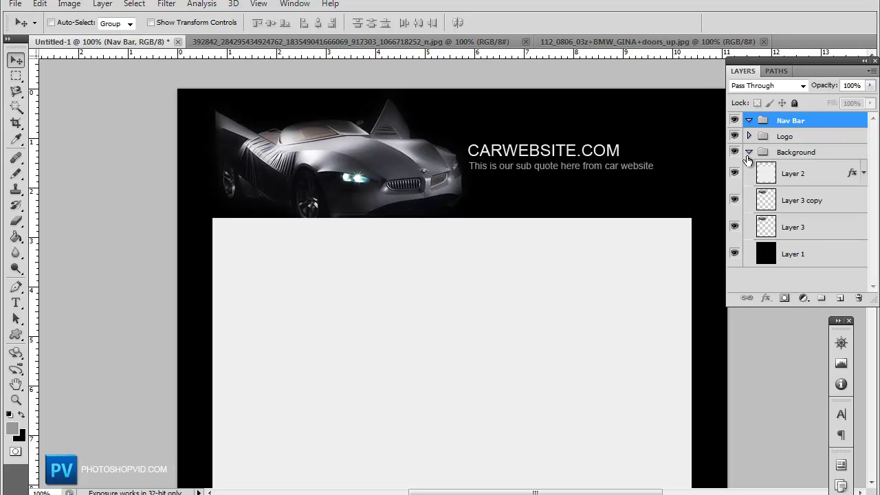
{"action": "left_click", "coordinate": [825, 182]}
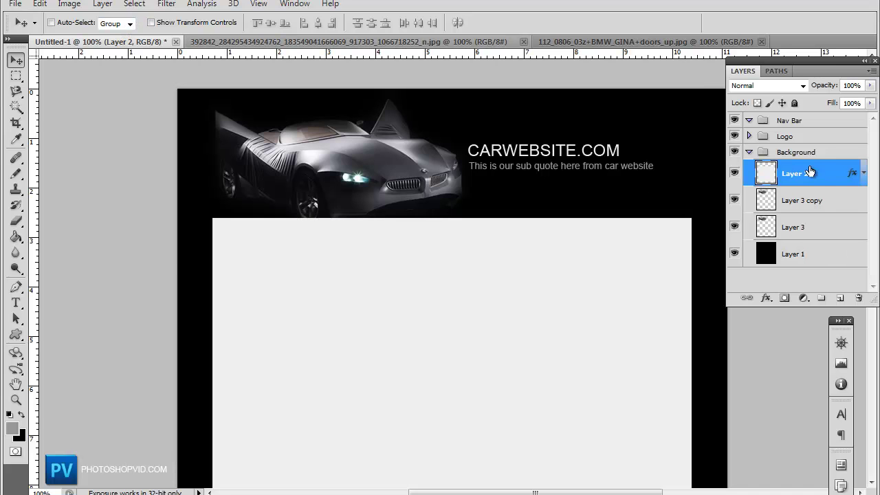
Load Layer 2's transparency as a selection
{"action": "left_click", "coordinate": [136, 5]}
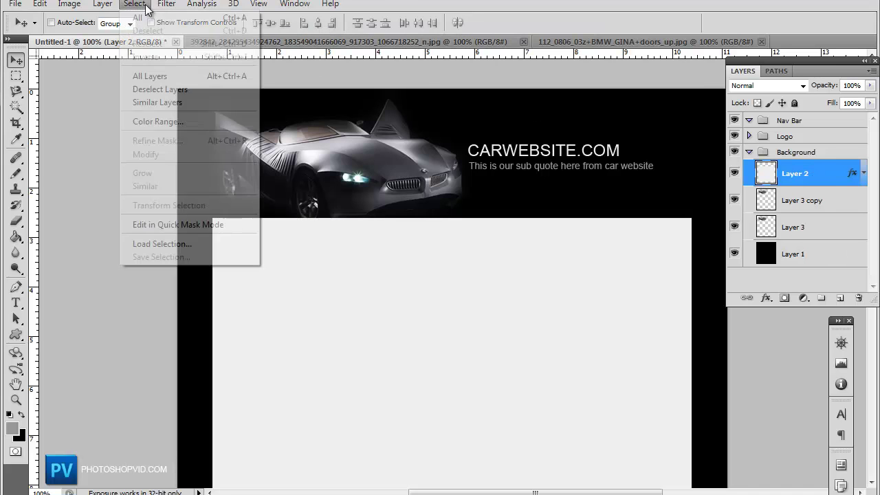
{"action": "left_click", "coordinate": [195, 244]}
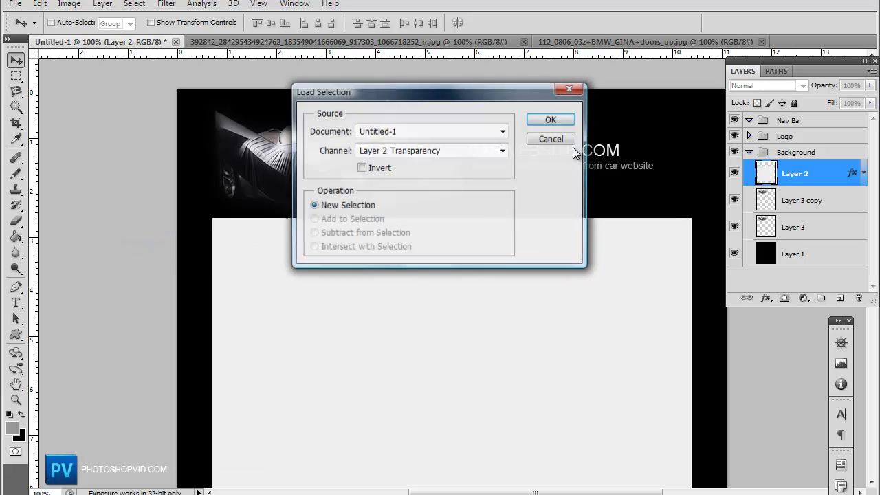
{"action": "left_click", "coordinate": [560, 121]}
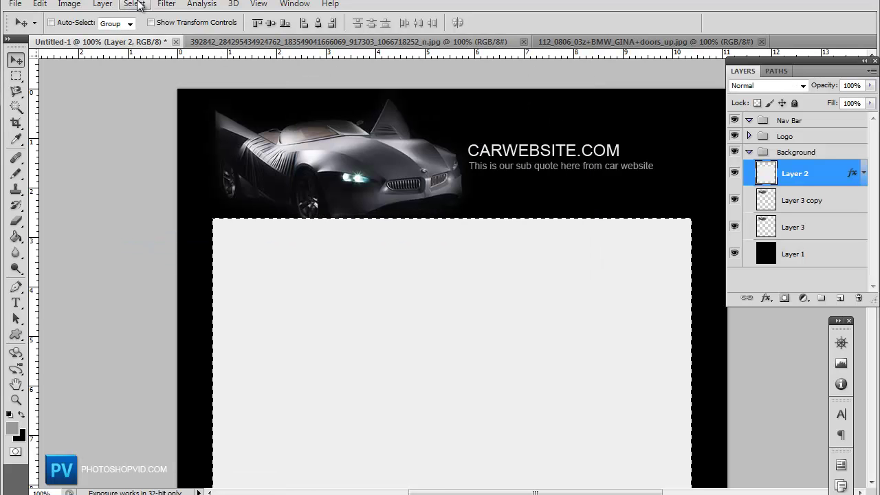
Transform the selection, pulling its bottom edge up to leave a thin strip along the panel top
{"action": "left_click", "coordinate": [135, 5]}
{"action": "left_click", "coordinate": [201, 205]}
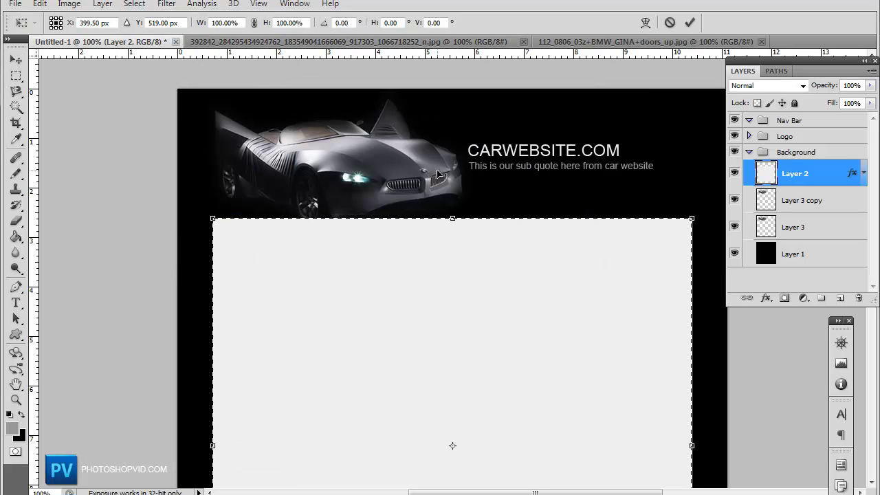
{"action": "scroll", "coordinate": [438, 175], "scroll_direction": "down", "scroll_amount": 3}
{"action": "scroll", "coordinate": [435, 175], "scroll_direction": "down", "scroll_amount": 6}
{"action": "scroll", "coordinate": [428, 357], "scroll_direction": "down", "scroll_amount": 3}
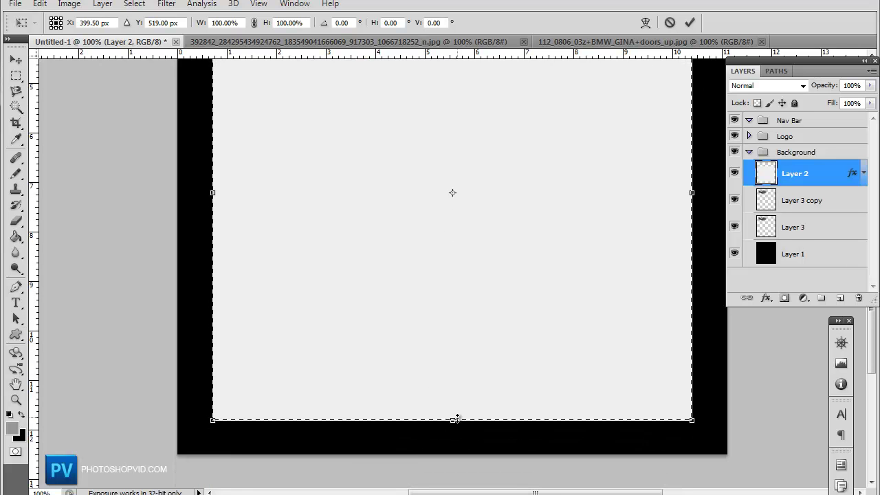
{"action": "left_click_drag", "start_coordinate": [452, 417], "coordinate": [447, 75]}
{"action": "scroll", "coordinate": [450, 210], "scroll_direction": "up", "scroll_amount": 6}
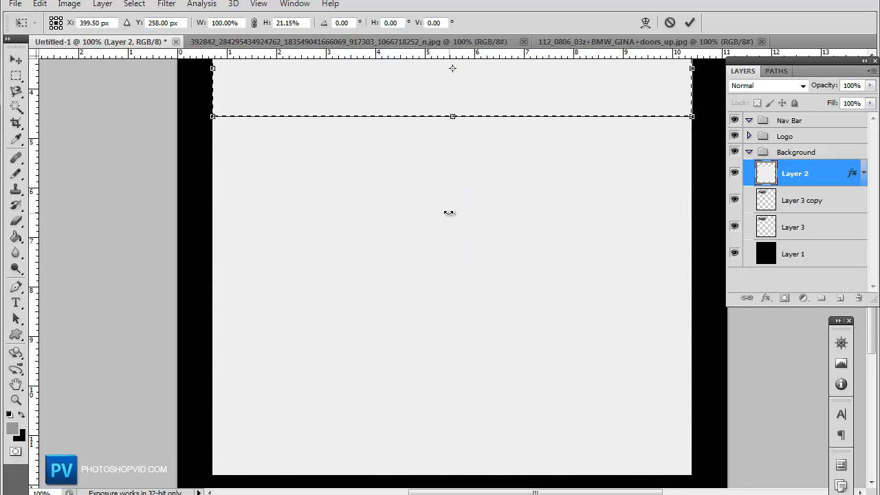
{"action": "scroll", "coordinate": [449, 221], "scroll_direction": "up", "scroll_amount": 3}
{"action": "left_click_drag", "start_coordinate": [456, 259], "coordinate": [453, 216]}
{"action": "key", "text": "Return"}
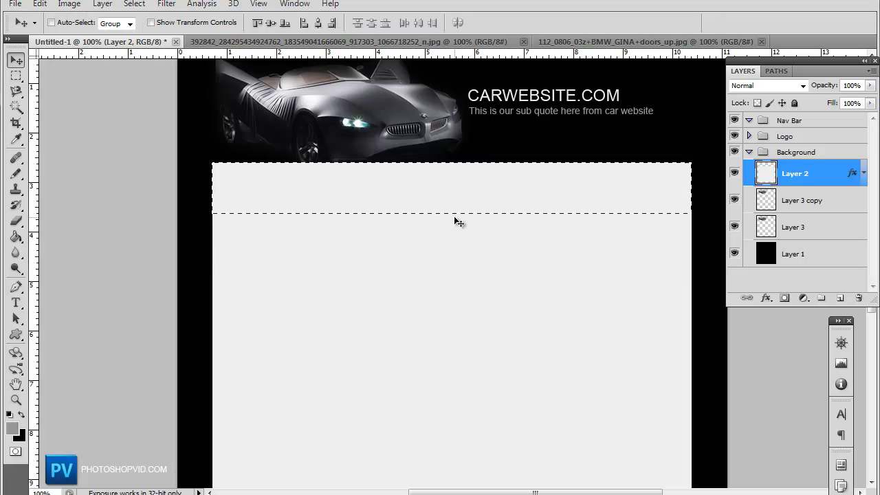
{"action": "scroll", "coordinate": [454, 221], "scroll_direction": "up", "scroll_amount": 3}
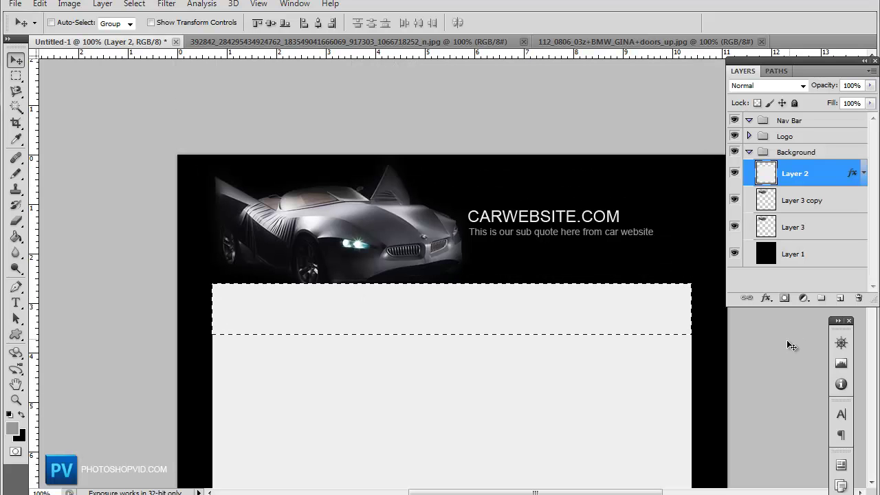
{"action": "scroll", "coordinate": [583, 309], "scroll_direction": "down", "scroll_amount": 1}
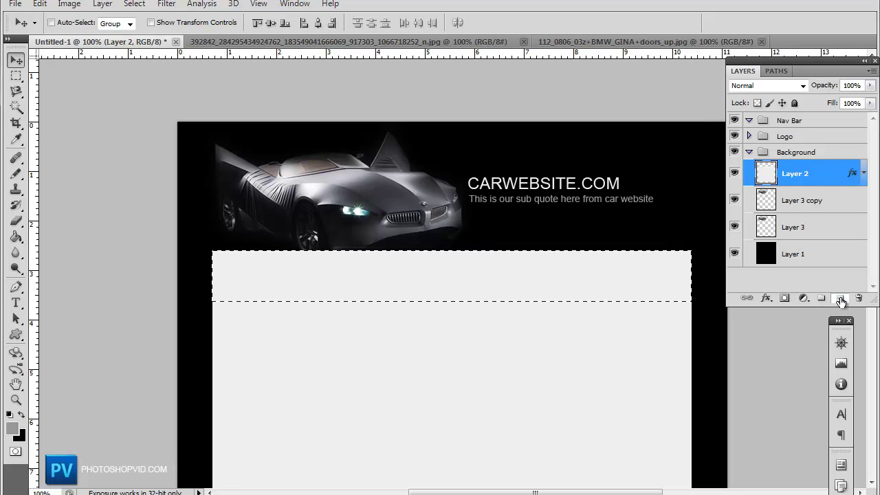
Add a new empty Layer 4 inside the Nav Bar group
{"action": "left_click", "coordinate": [839, 301]}
{"action": "left_click_drag", "start_coordinate": [785, 177], "coordinate": [762, 204]}
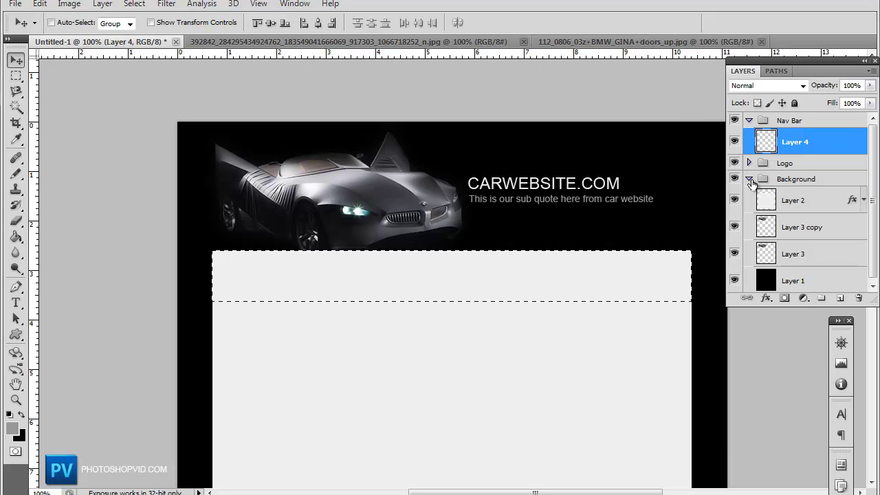
{"action": "left_click", "coordinate": [749, 180]}
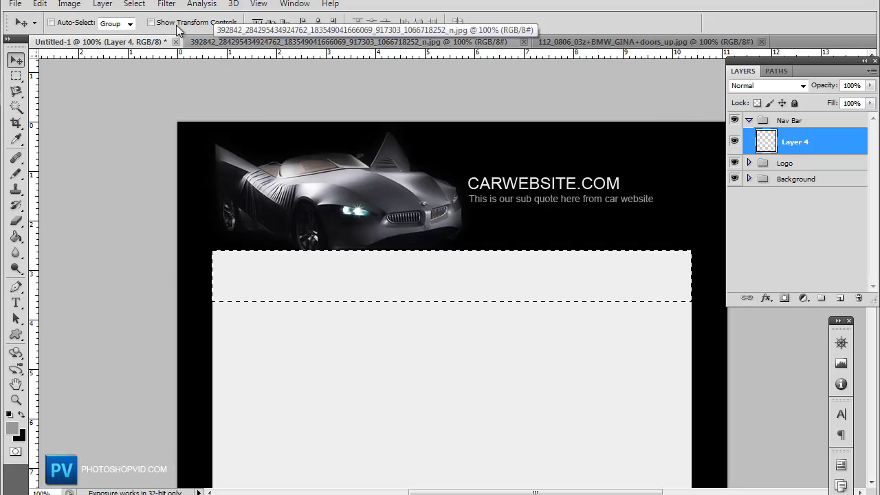
Contract the strip selection by 3 pixels
{"action": "left_click", "coordinate": [134, 4]}
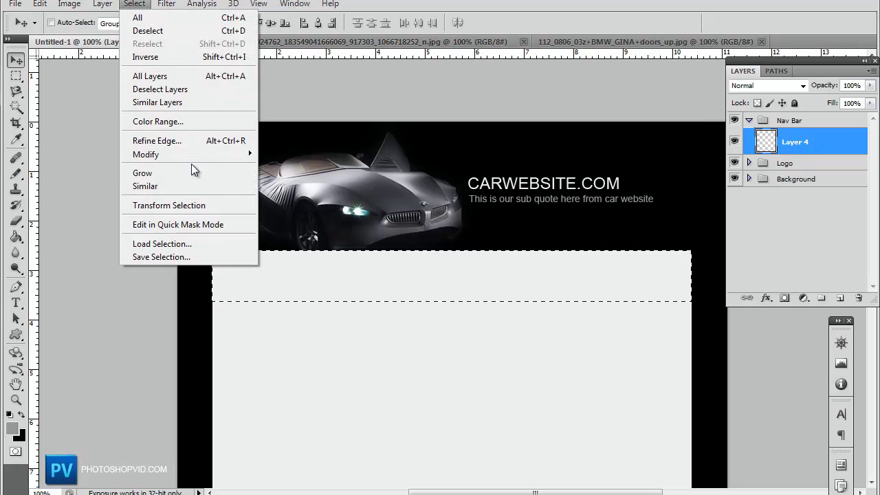
{"action": "mouse_move", "coordinate": [189, 155]}
{"action": "left_click", "coordinate": [306, 193]}
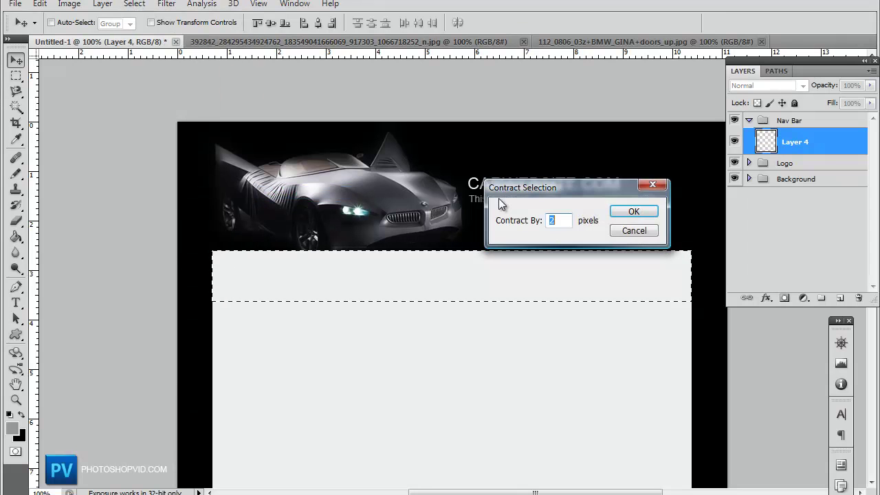
{"action": "left_click", "coordinate": [633, 212]}
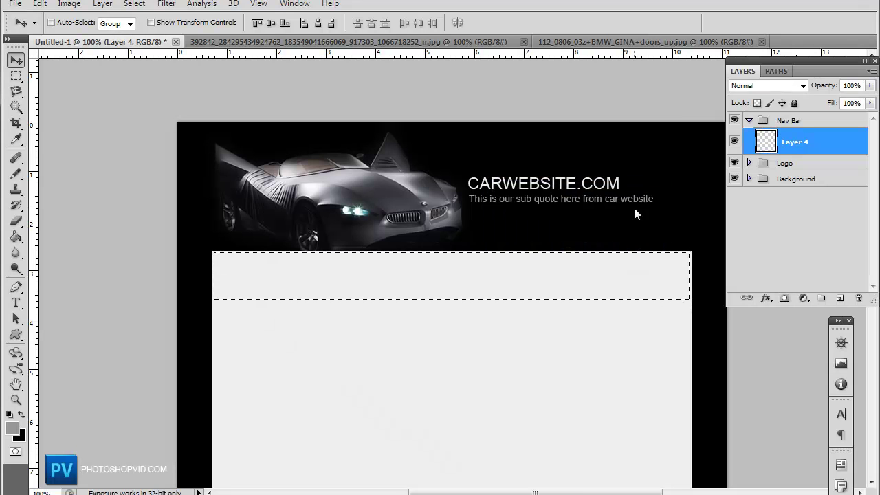
Fill the selected strip with a dark grey using the Paint Bucket
{"action": "left_click", "coordinate": [20, 241]}
{"action": "left_click", "coordinate": [12, 427]}
{"action": "left_click", "coordinate": [289, 400]}
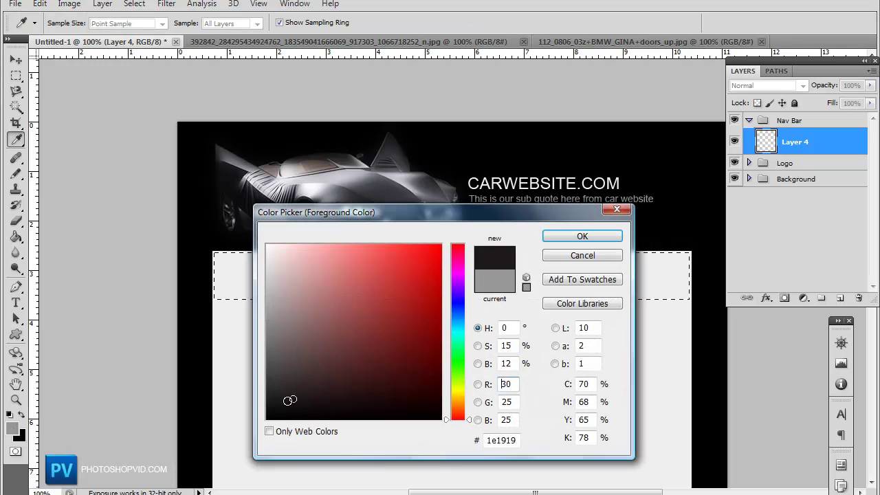
{"action": "left_click_drag", "start_coordinate": [289, 400], "coordinate": [240, 401]}
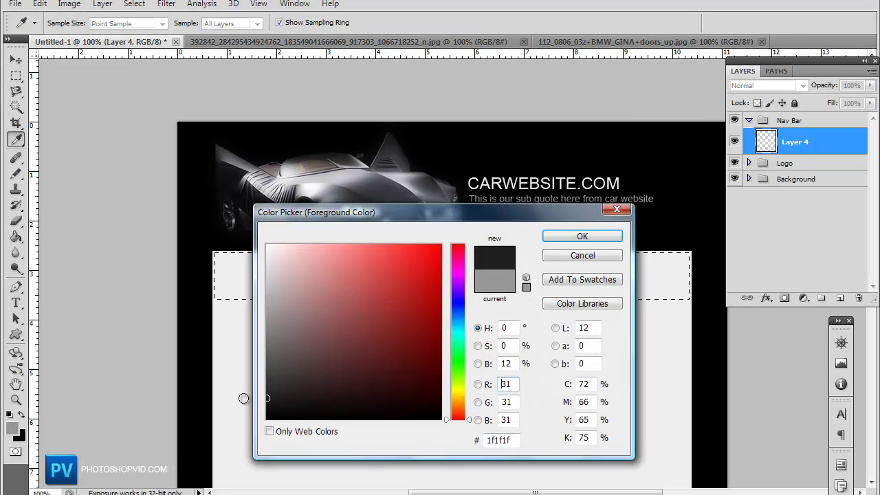
{"action": "left_click", "coordinate": [581, 236]}
{"action": "left_click", "coordinate": [654, 276]}
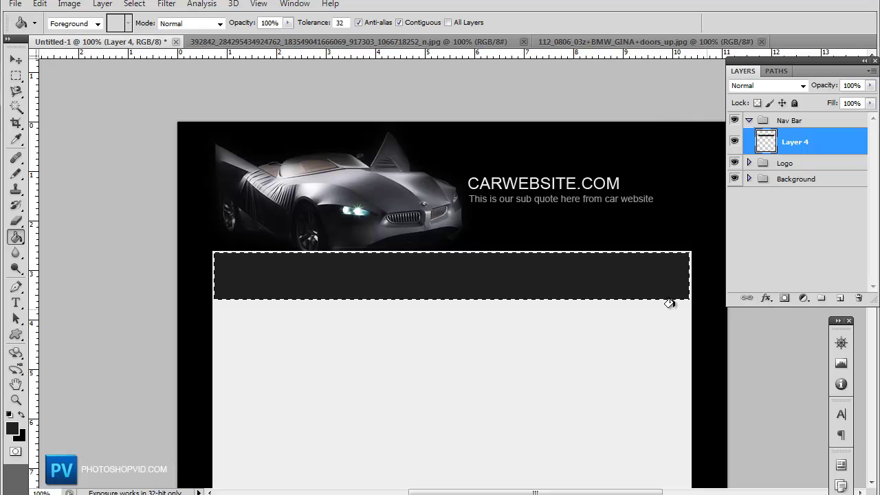
Refill the strip with the darker grey 121212
{"action": "left_click", "coordinate": [11, 427]}
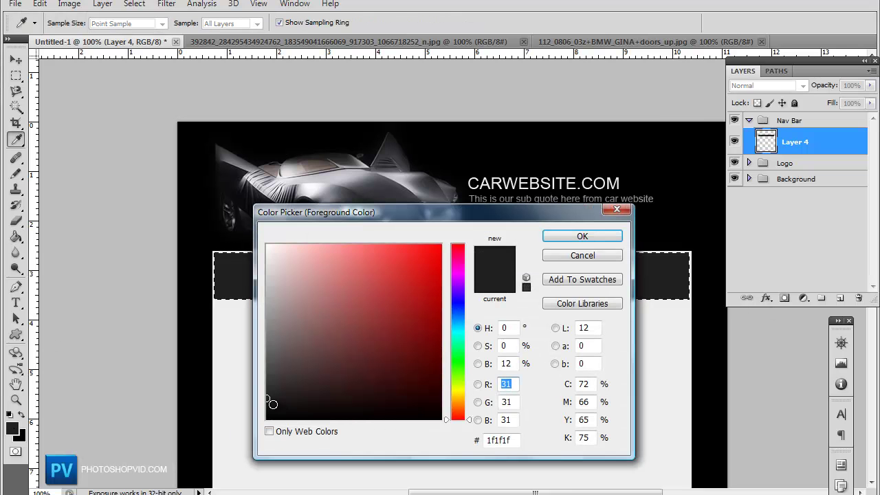
{"action": "left_click_drag", "start_coordinate": [272, 403], "coordinate": [251, 406]}
{"action": "left_click", "coordinate": [582, 237]}
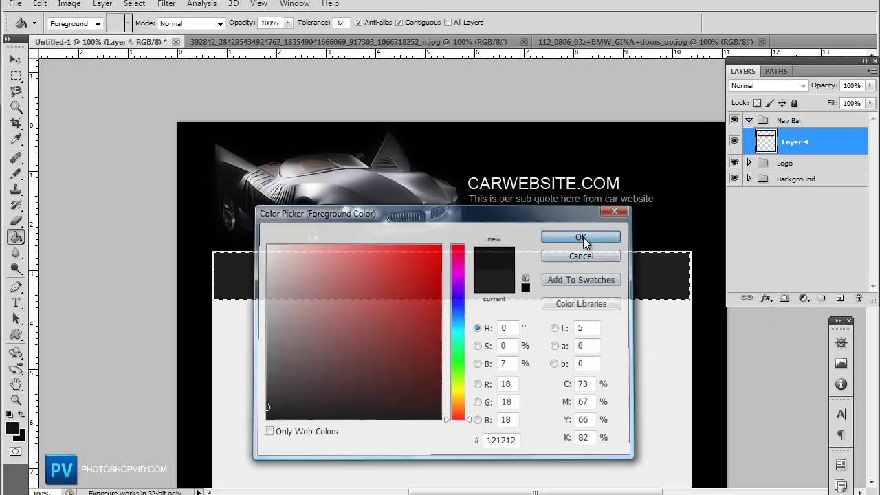
{"action": "left_click", "coordinate": [581, 279]}
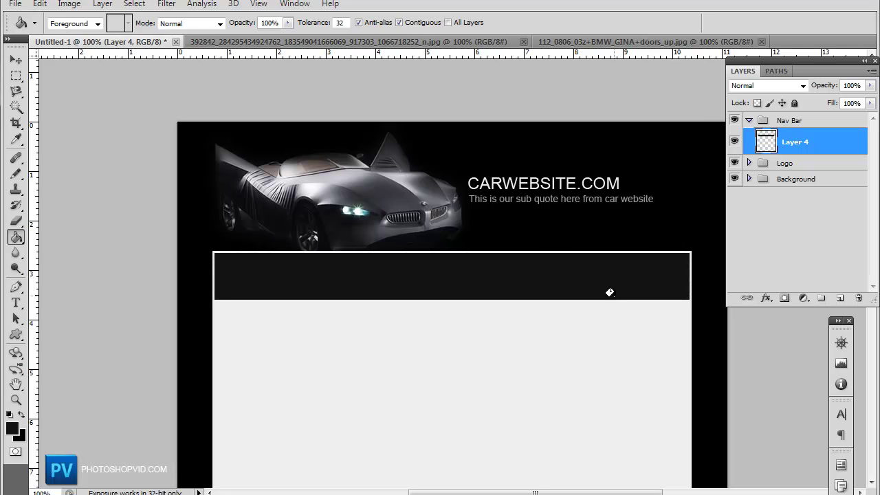
Open Layer 4's Layer Style and add a Gradient Overlay
{"action": "key", "text": "h"}
{"action": "double_click", "coordinate": [825, 147]}
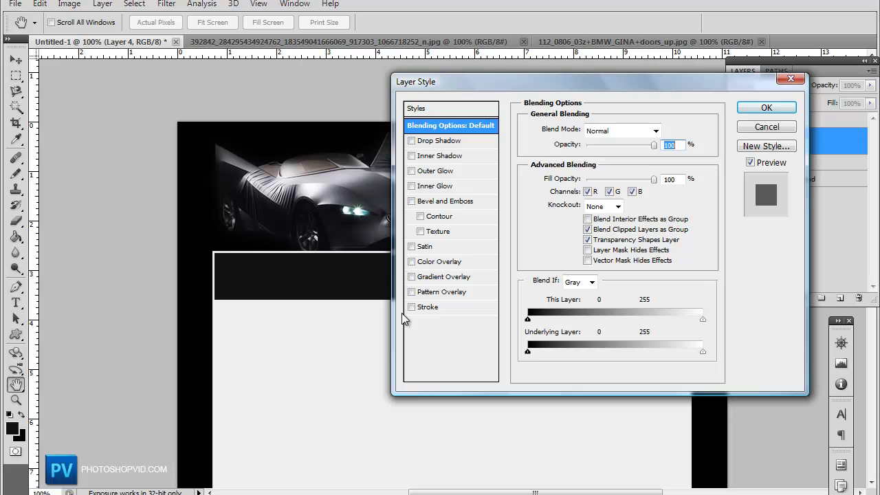
{"action": "left_click", "coordinate": [410, 278]}
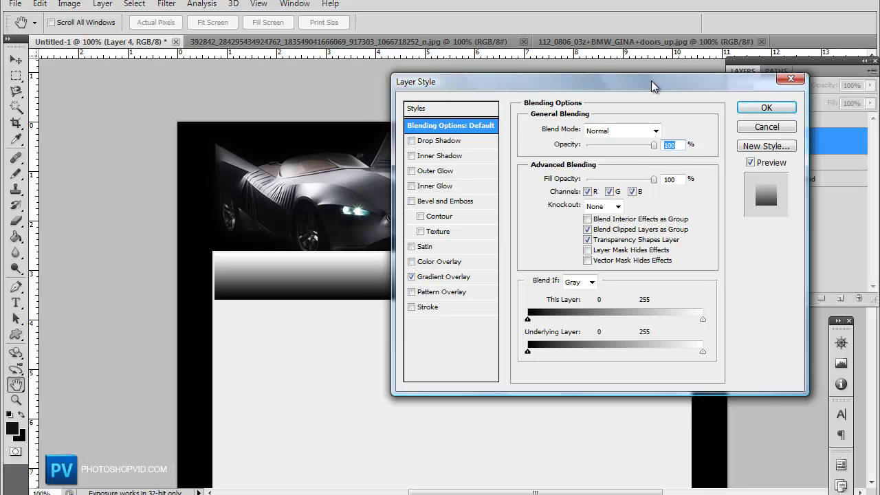
{"action": "left_click_drag", "start_coordinate": [651, 81], "coordinate": [644, 92]}
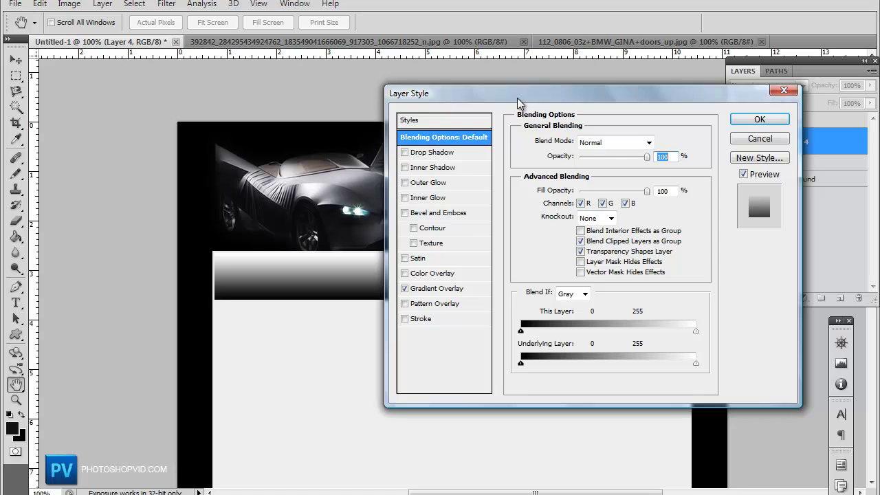
{"action": "left_click_drag", "start_coordinate": [518, 103], "coordinate": [489, 153]}
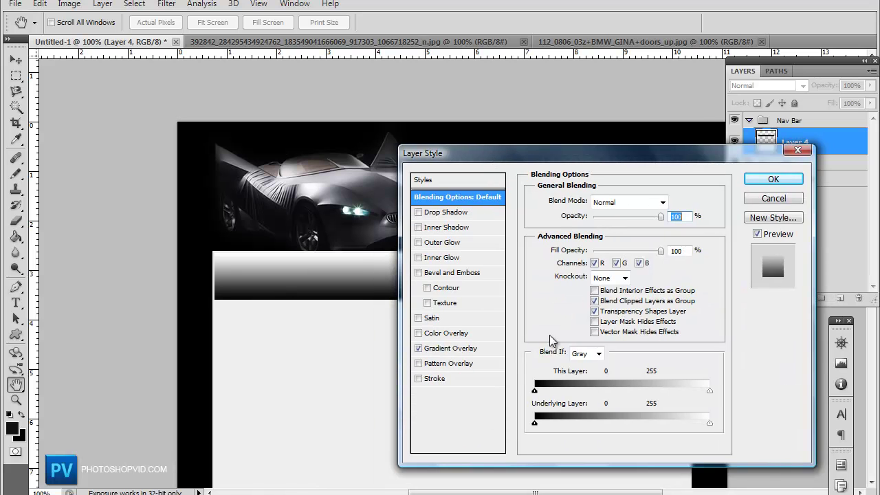
Set the Gradient Overlay to Overlay blend mode at about 45% opacity
{"action": "left_click", "coordinate": [448, 348]}
{"action": "left_click", "coordinate": [611, 201]}
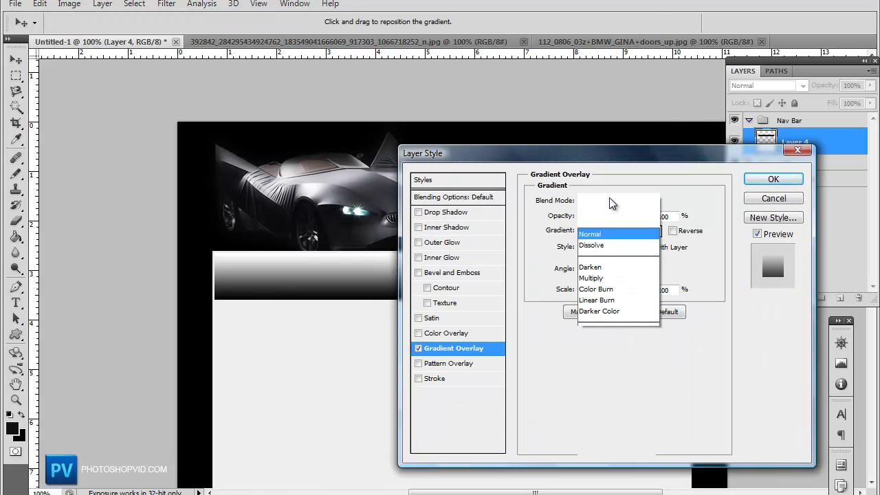
{"action": "left_click", "coordinate": [592, 143]}
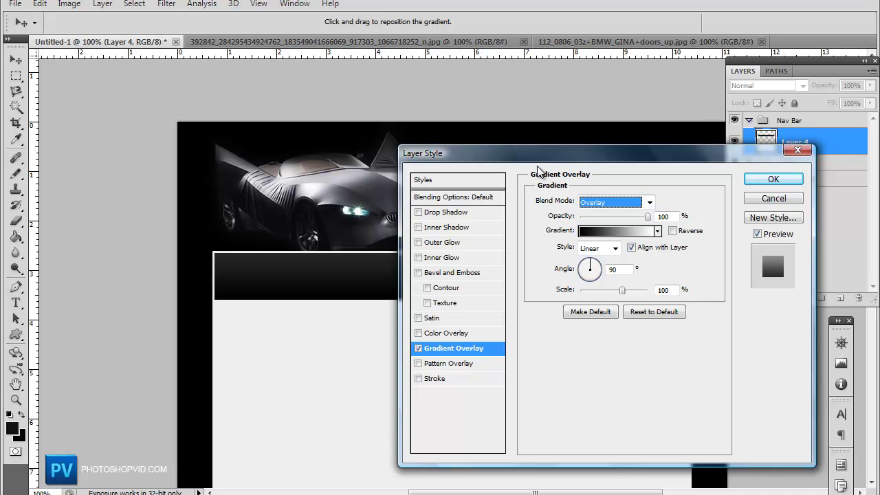
{"action": "left_click_drag", "start_coordinate": [528, 158], "coordinate": [490, 237]}
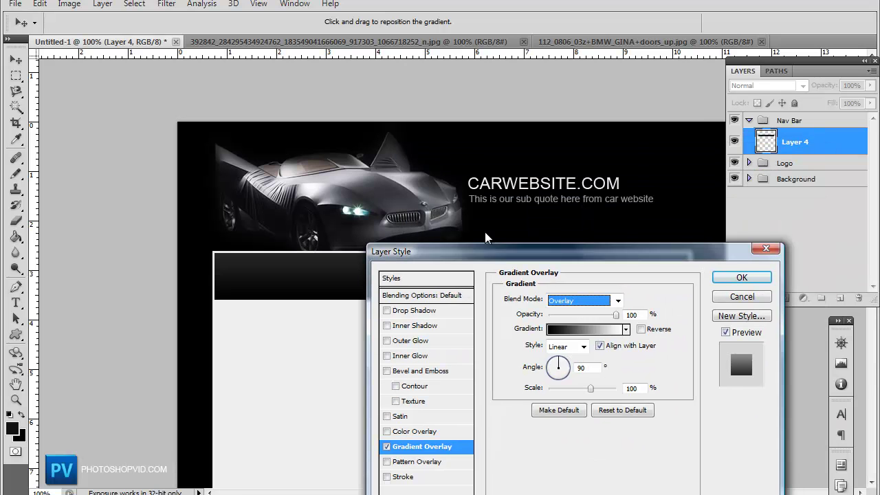
{"action": "left_click_drag", "start_coordinate": [608, 294], "coordinate": [570, 303]}
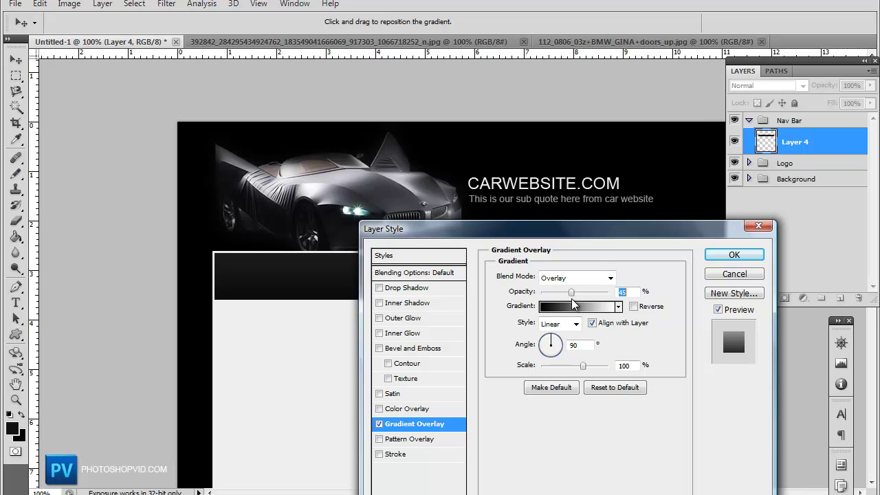
Apply the Gradient Overlay style and select the Type tool
{"action": "left_click", "coordinate": [732, 255]}
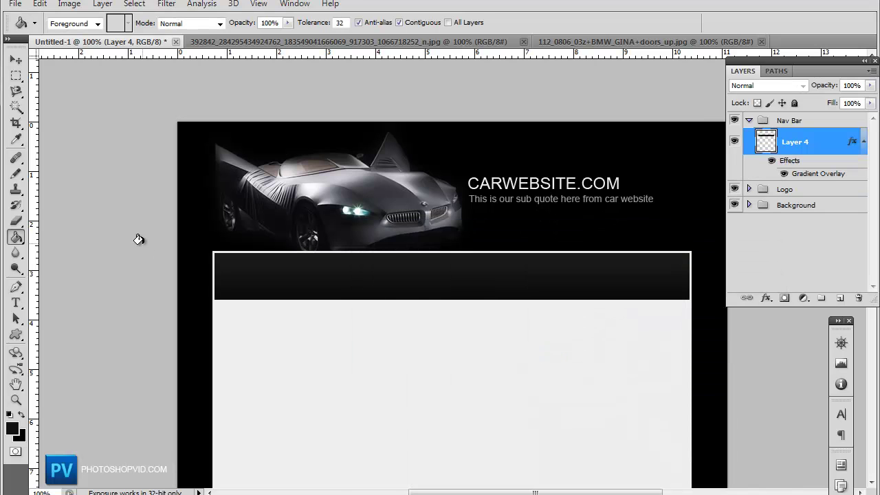
{"action": "scroll", "coordinate": [138, 239], "scroll_direction": "down", "scroll_amount": 5}
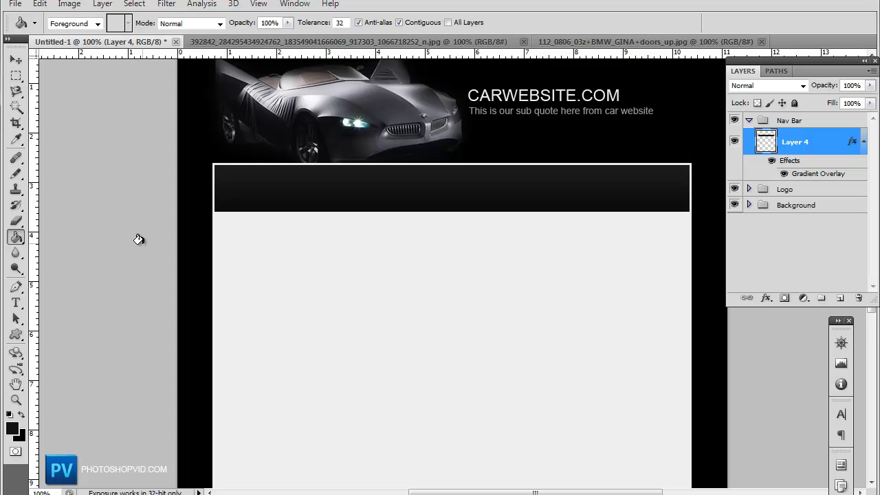
{"action": "scroll", "coordinate": [138, 239], "scroll_direction": "up", "scroll_amount": 5}
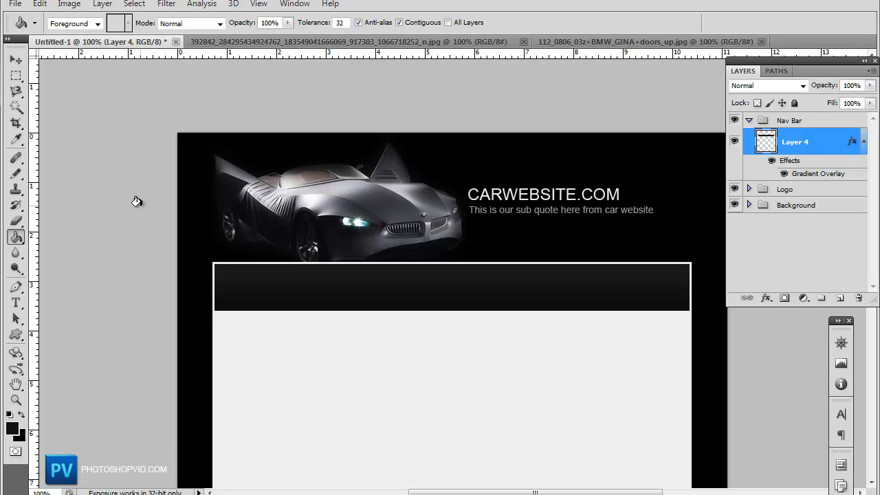
{"action": "scroll", "coordinate": [137, 201], "scroll_direction": "down", "scroll_amount": 5}
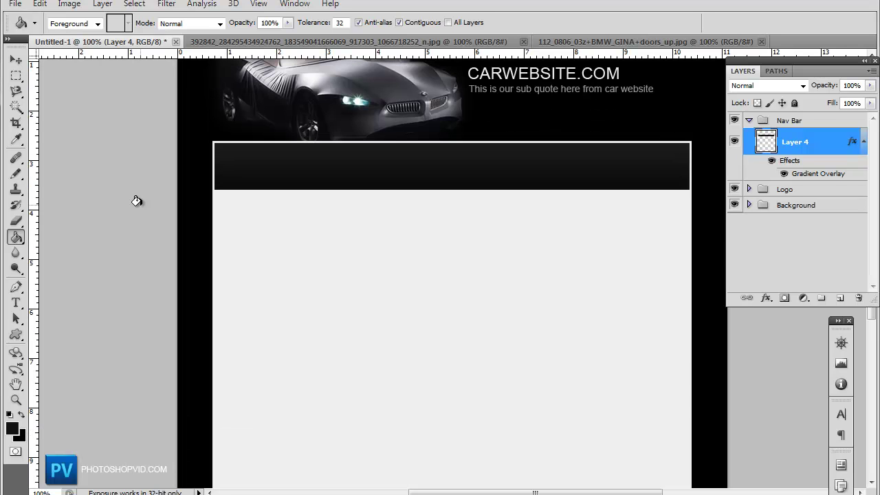
{"action": "scroll", "coordinate": [133, 197], "scroll_direction": "up", "scroll_amount": 1}
{"action": "scroll", "coordinate": [43, 271], "scroll_direction": "up", "scroll_amount": 2}
{"action": "left_click", "coordinate": [16, 306]}
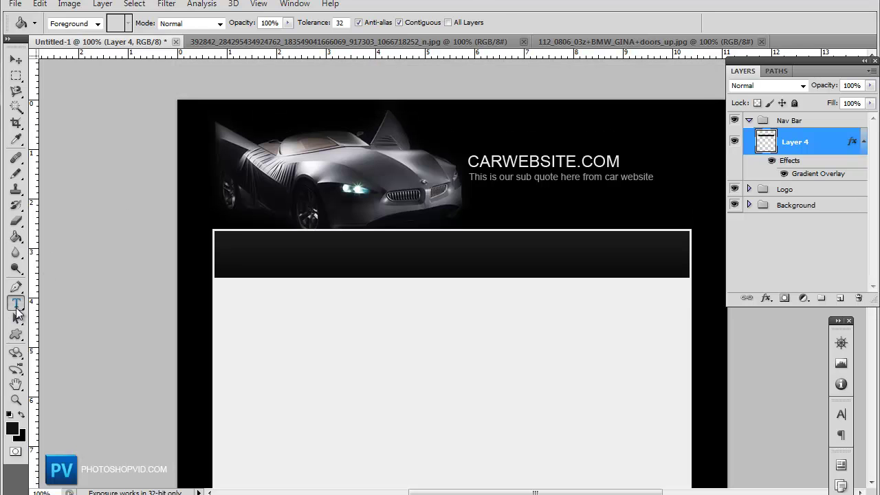
{"action": "scroll", "coordinate": [215, 264], "scroll_direction": "down", "scroll_amount": 2}
{"action": "scroll", "coordinate": [216, 251], "scroll_direction": "up", "scroll_amount": 1}
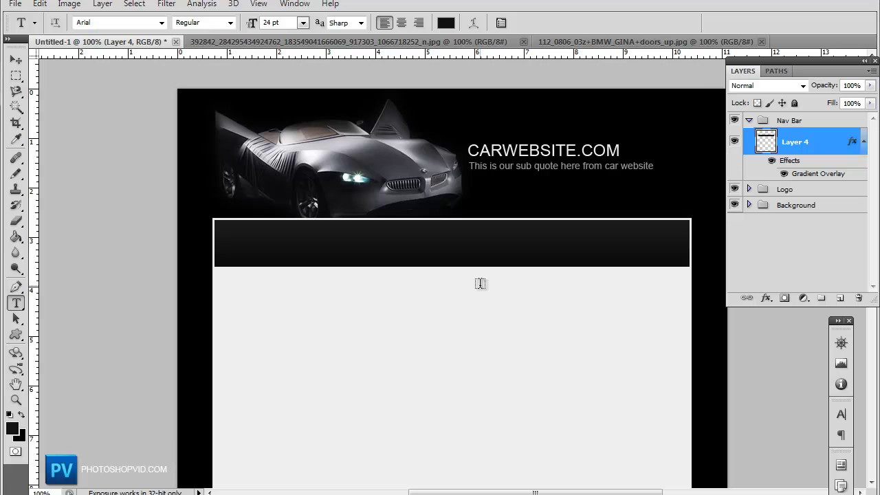
{"action": "scroll", "coordinate": [480, 284], "scroll_direction": "down", "scroll_amount": 2}
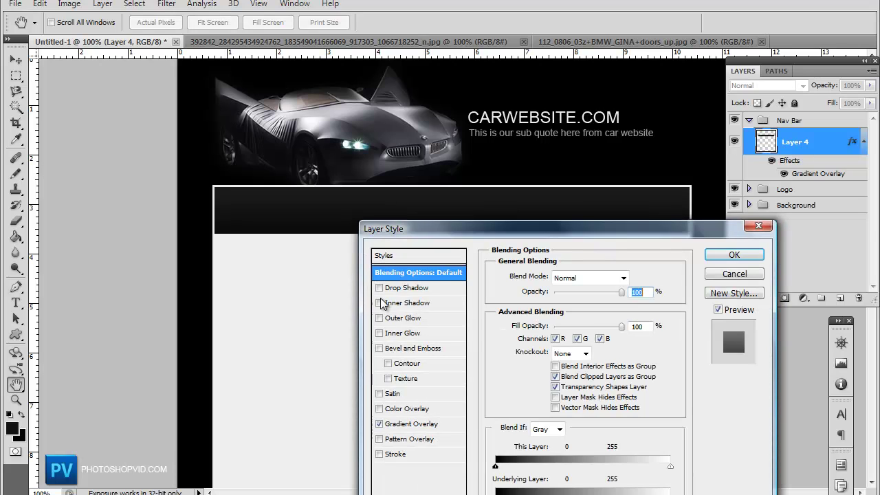
Add an Inner Shadow with 0 distance to Layer 4 and apply the styles
{"action": "left_click", "coordinate": [405, 304]}
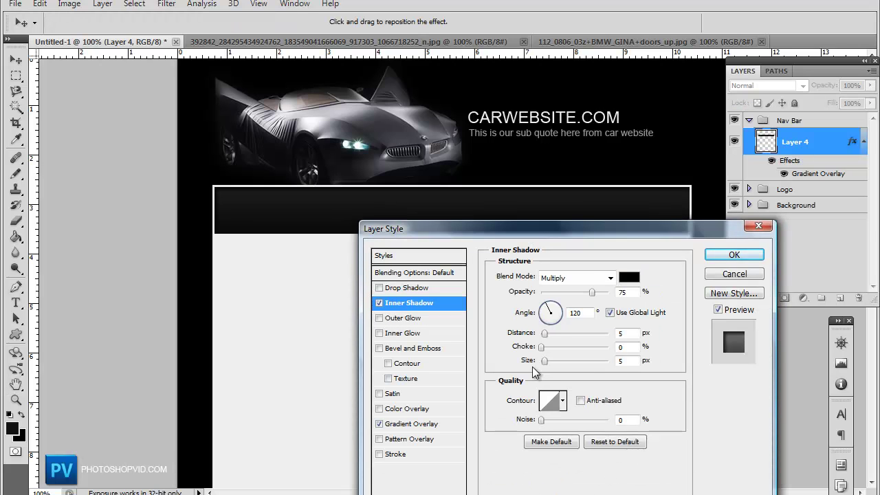
{"action": "left_click_drag", "start_coordinate": [544, 334], "coordinate": [501, 342]}
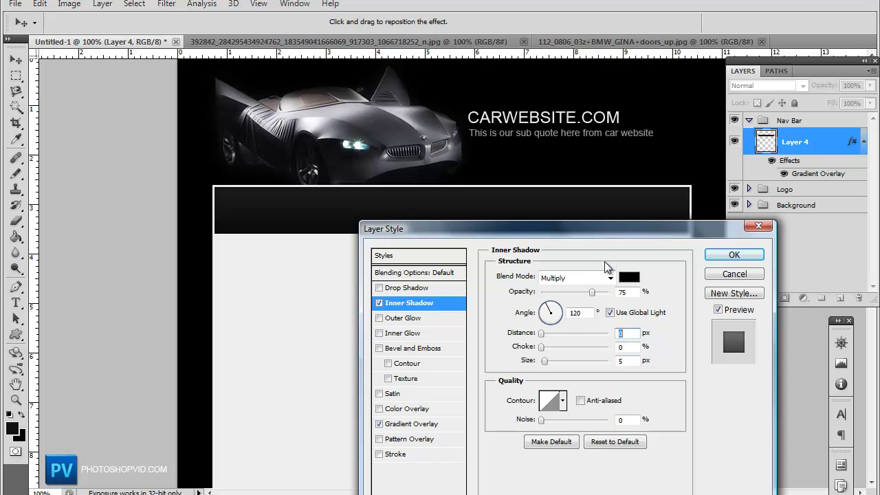
{"action": "left_click_drag", "start_coordinate": [605, 235], "coordinate": [568, 287]}
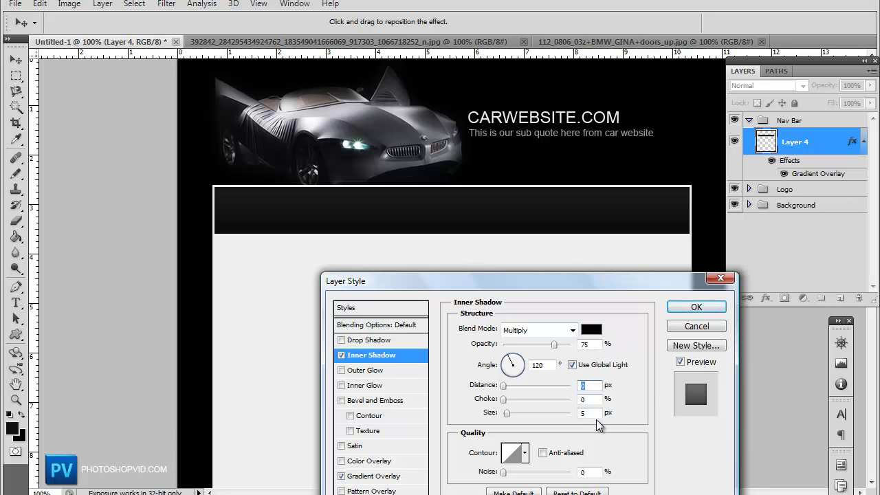
{"action": "left_click", "coordinate": [696, 306]}
{"action": "key", "text": "t"}
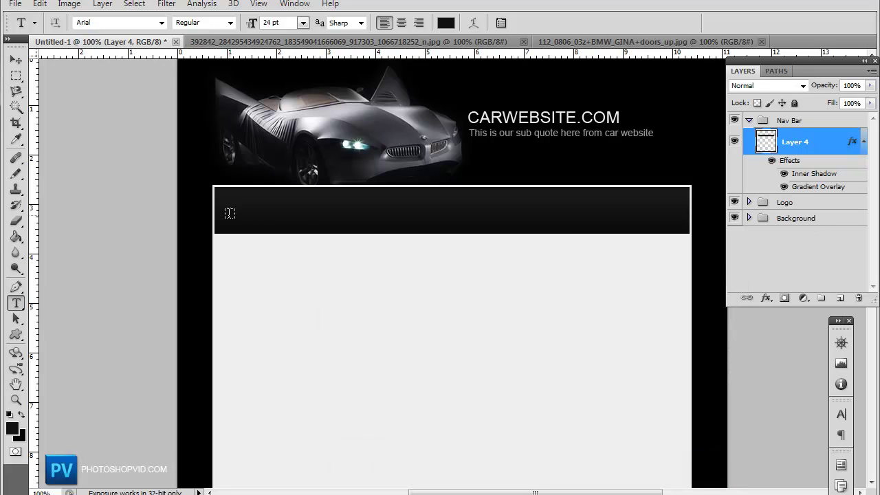
Type HOME in the nav bar and make it white at 18 pt
{"action": "left_click", "coordinate": [256, 211]}
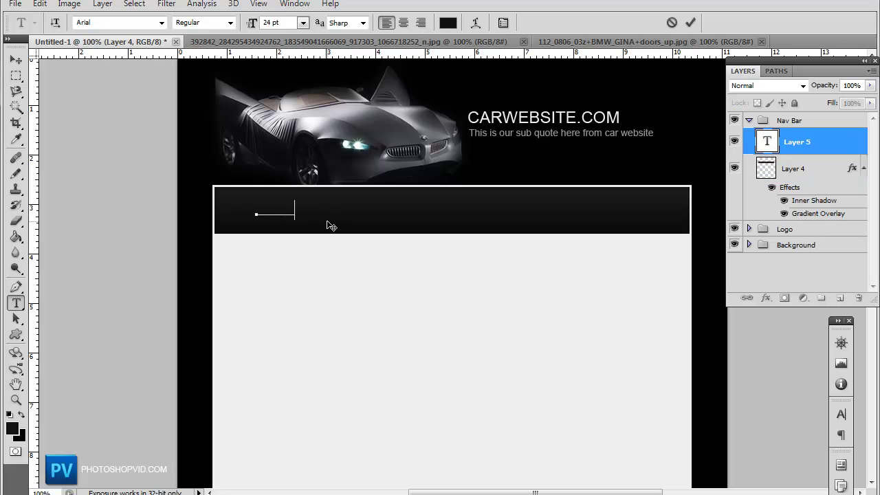
{"action": "key", "text": "ctrl+a"}
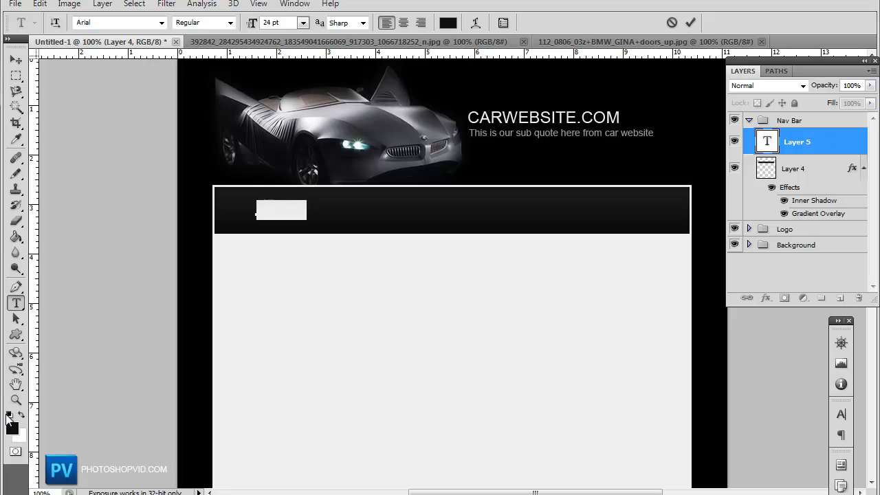
{"action": "left_click", "coordinate": [22, 415]}
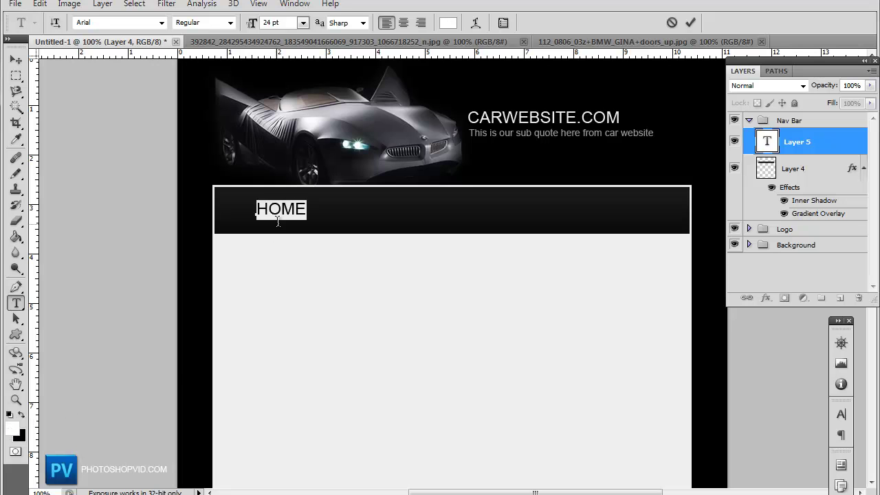
{"action": "left_click", "coordinate": [317, 221]}
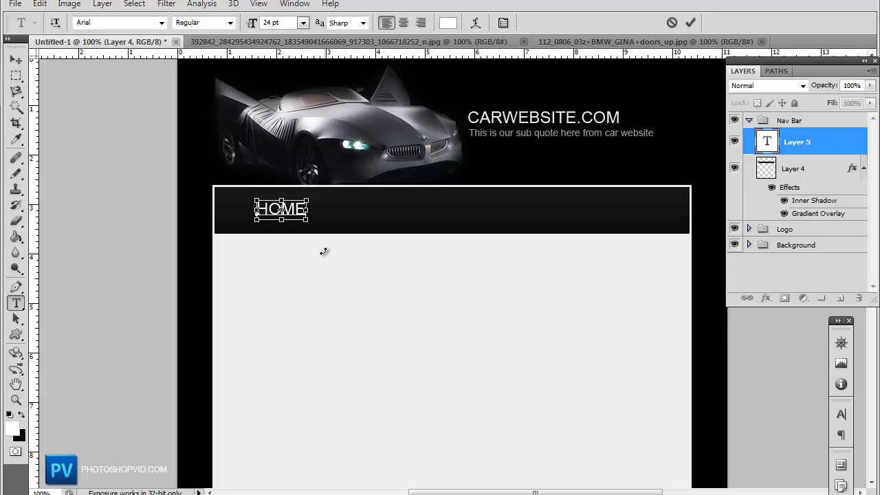
{"action": "double_click", "coordinate": [278, 209]}
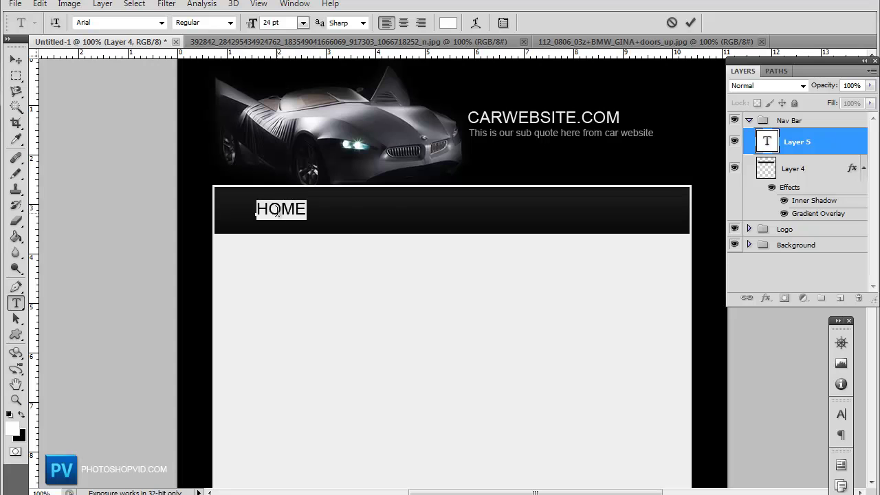
{"action": "left_click", "coordinate": [302, 23]}
{"action": "left_click", "coordinate": [290, 165]}
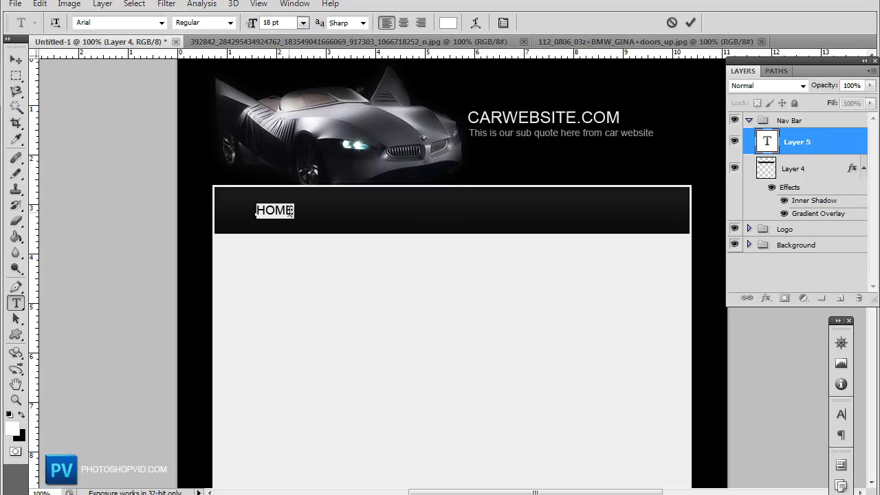
Nudge the HOME label into position and adjust the spacing after it
{"action": "key", "text": "ctrl+shift+Left"}
{"action": "key", "text": "ctrl+shift+Left"}
{"action": "key", "text": "ctrl+shift+Left"}
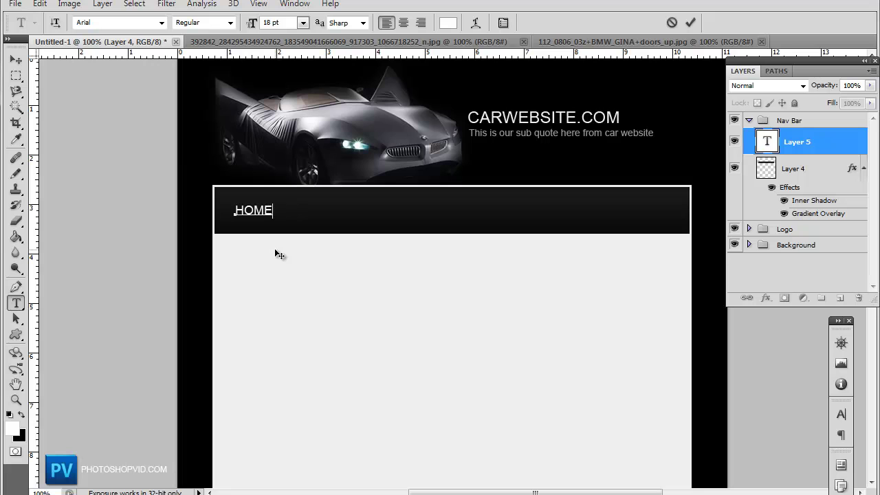
{"action": "key", "text": "ctrl+Left"}
{"action": "key", "text": "ctrl+Left"}
{"action": "key", "text": "ctrl+Left"}
{"action": "key", "text": "ctrl+Left"}
{"action": "key", "text": "ctrl+Right"}
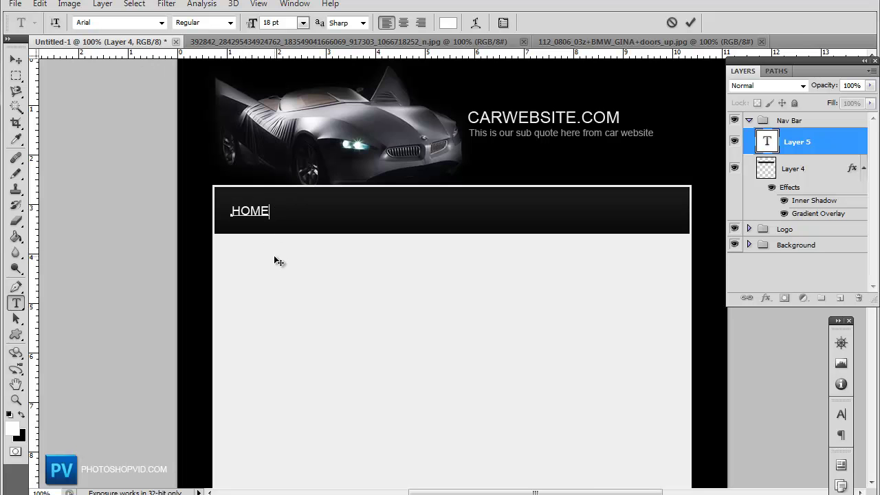
{"action": "key", "text": "ctrl+Right"}
{"action": "key", "text": "ctrl+Right"}
{"action": "key", "text": "ctrl+Down"}
{"action": "key", "text": "ctrl+Right"}
{"action": "key", "text": "ctrl+Down"}
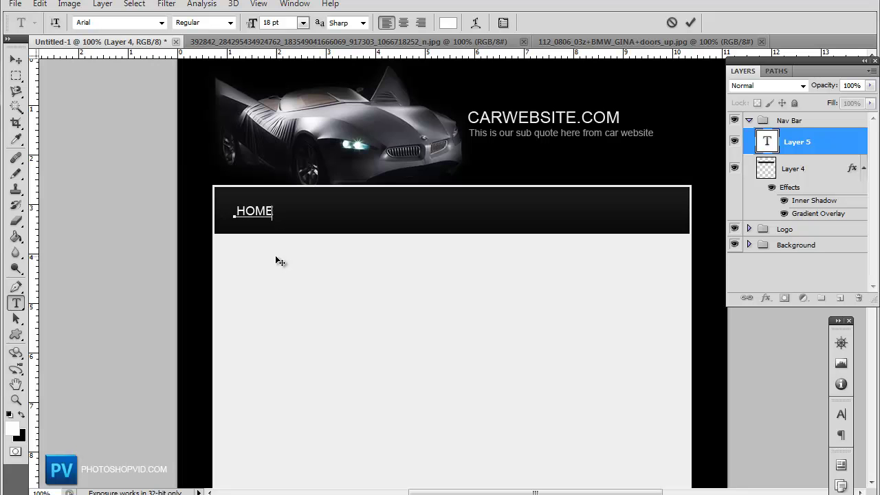
{"action": "key", "text": "ctrl+Right"}
{"action": "key", "text": "ctrl+Right"}
{"action": "key", "text": "ctrl+Up"}
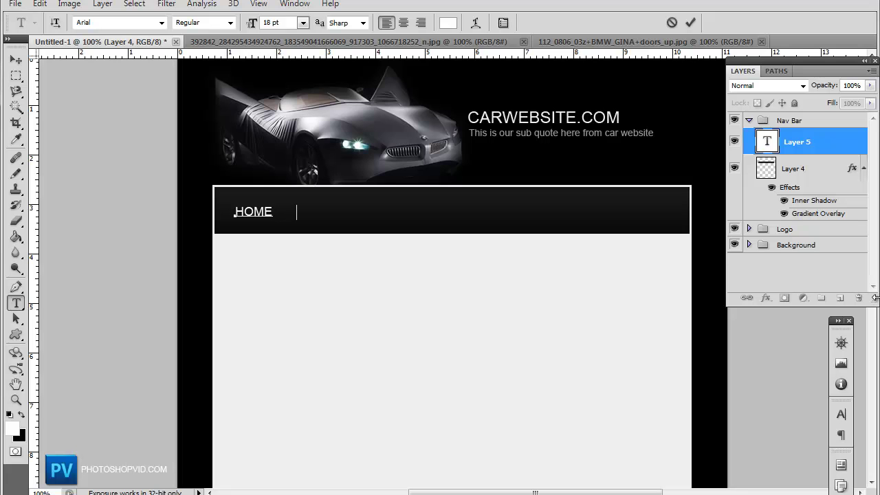
{"action": "key", "text": "ctrl+shift+Right"}
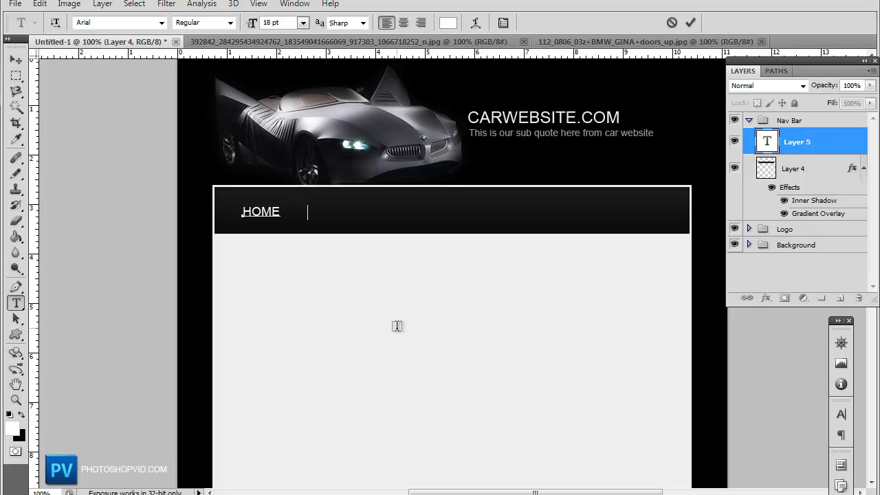
{"action": "left_click_drag", "start_coordinate": [290, 210], "coordinate": [278, 212]}
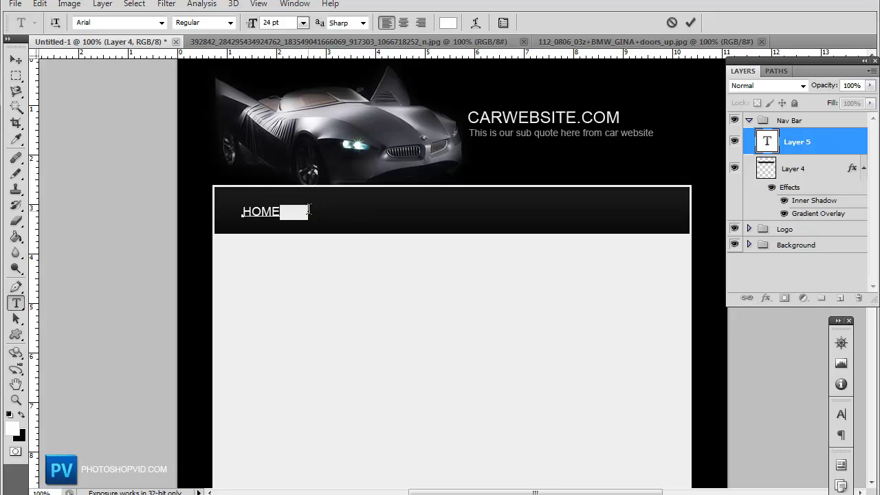
{"action": "key", "text": "Tab"}
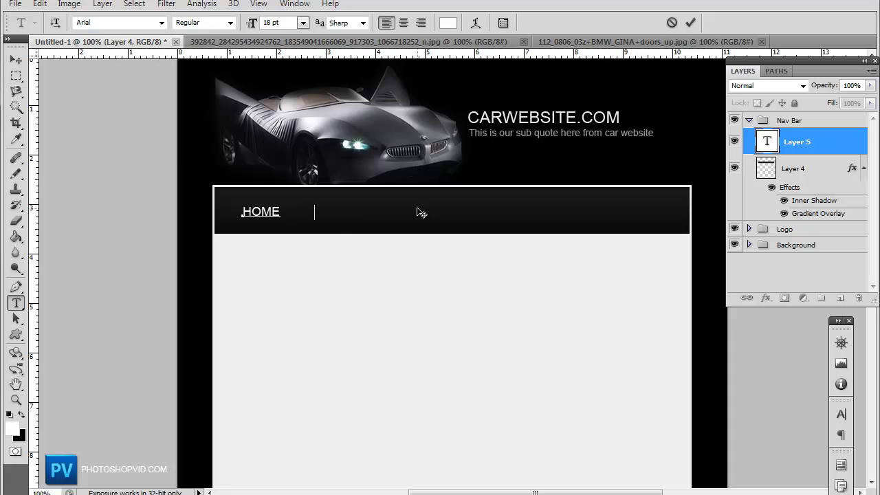
Type LOCATIONS, MODELS, SUPPORT and CONTACT after HOME and even out the gaps between links
{"action": "type", "text": "LOCATIONS"}
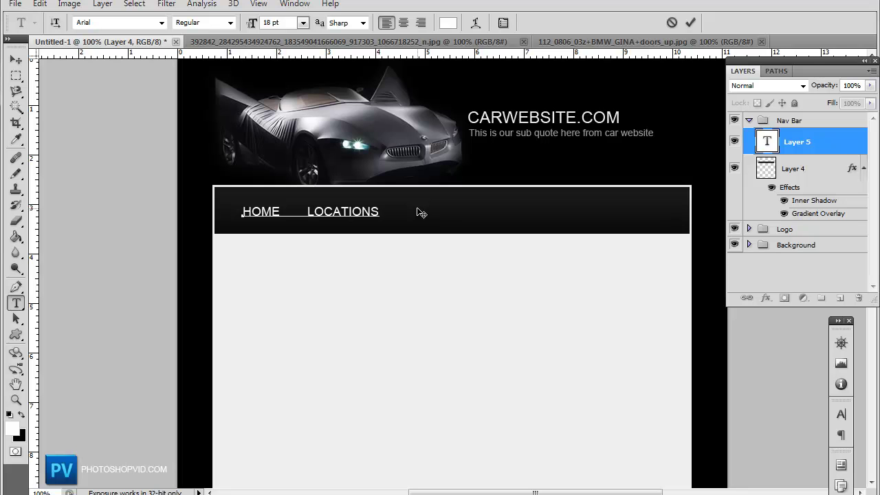
{"action": "key", "text": "ctrl"}
{"action": "type", "text": "MODELS"}
{"action": "key", "text": "ctrl"}
{"action": "type", "text": "SUPPORT"}
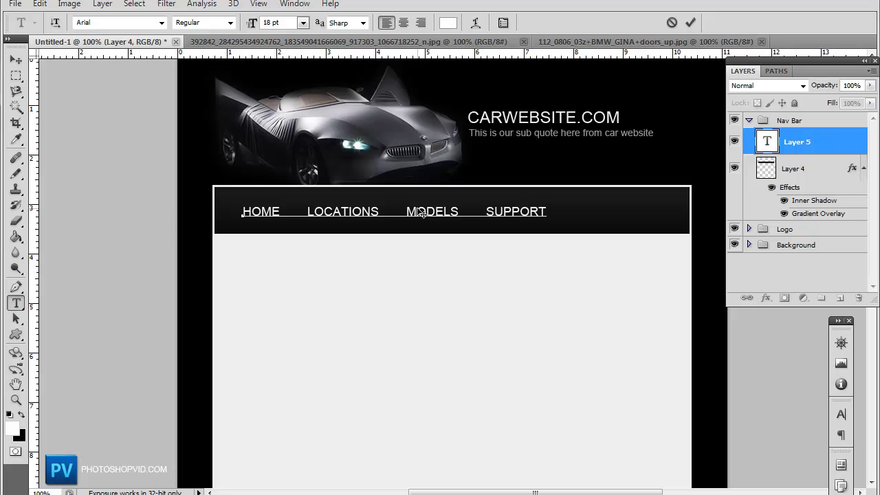
{"action": "key", "text": "ctrl"}
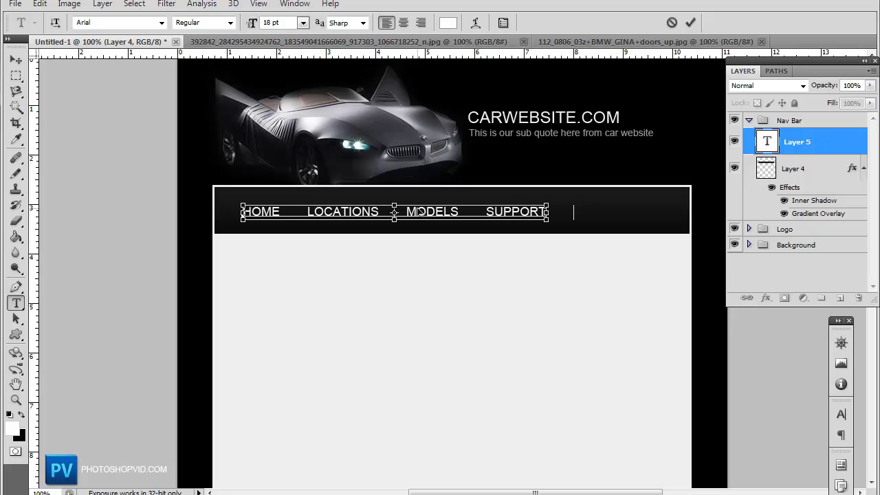
{"action": "type", "text": "SUPPORT        "}
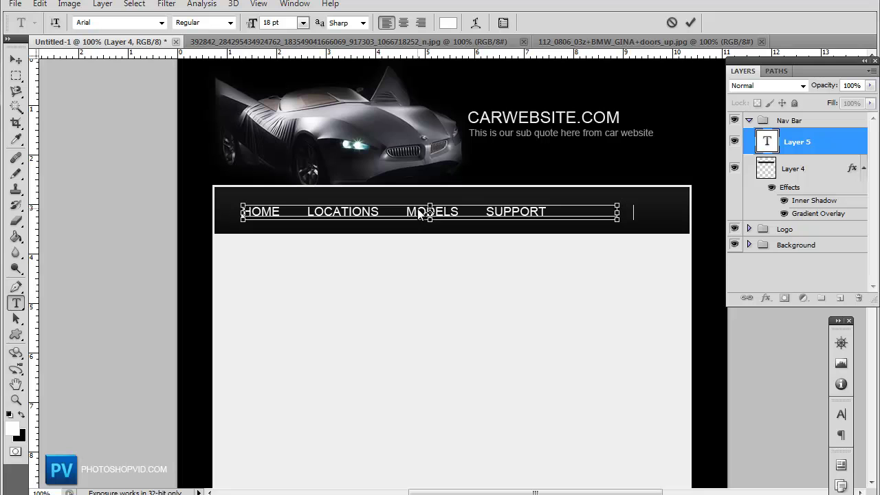
{"action": "type", "text": "CONTACT"}
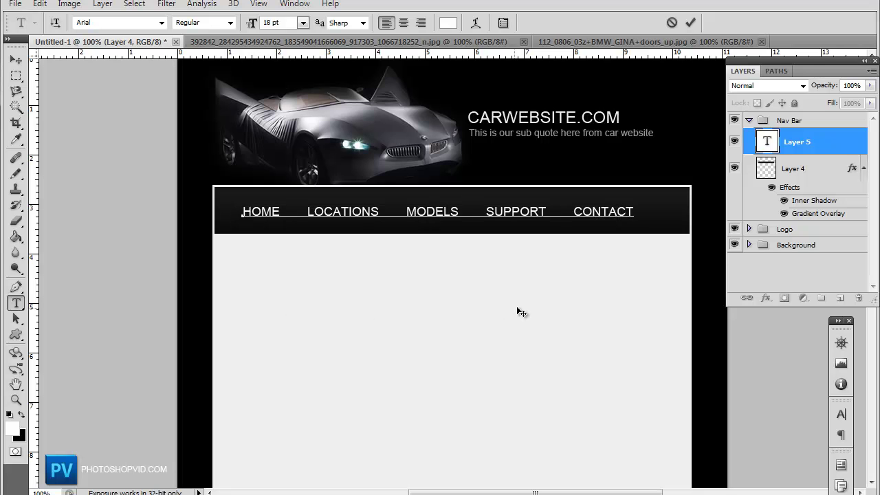
{"action": "key", "text": "BackSpace"}
{"action": "key", "text": "BackSpace"}
{"action": "key", "text": "BackSpace"}
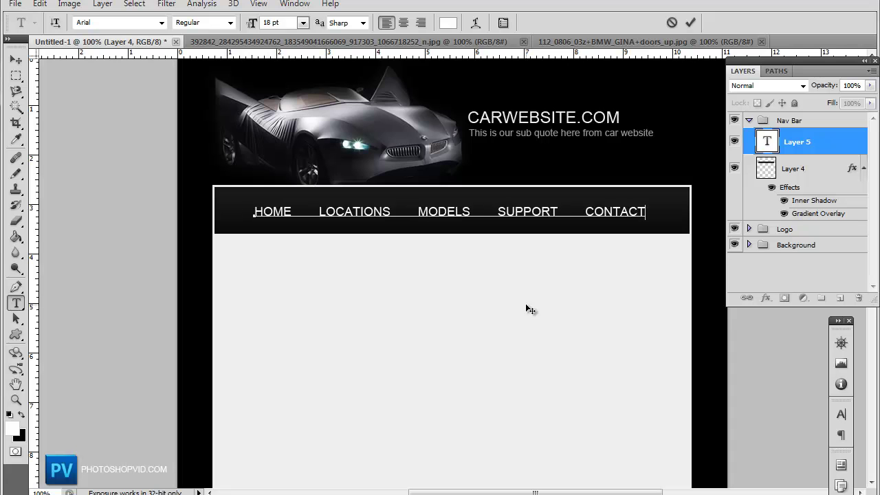
{"action": "left_click", "coordinate": [578, 211]}
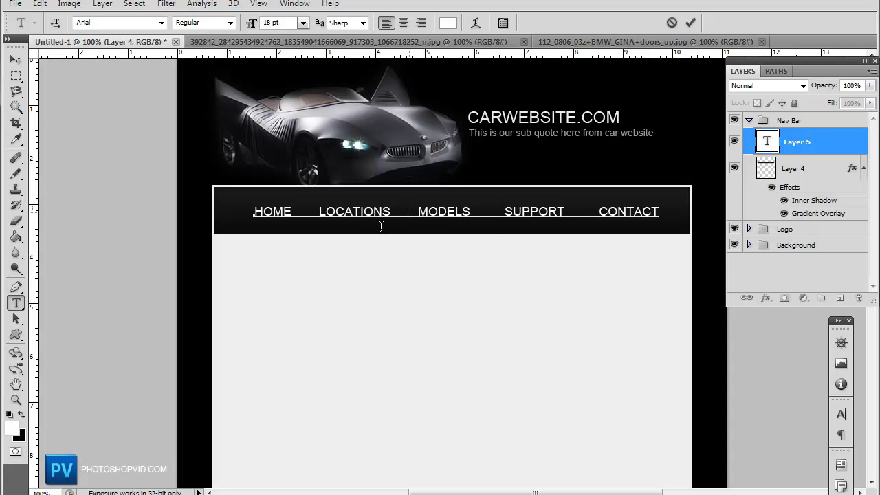
{"action": "left_click", "coordinate": [312, 212]}
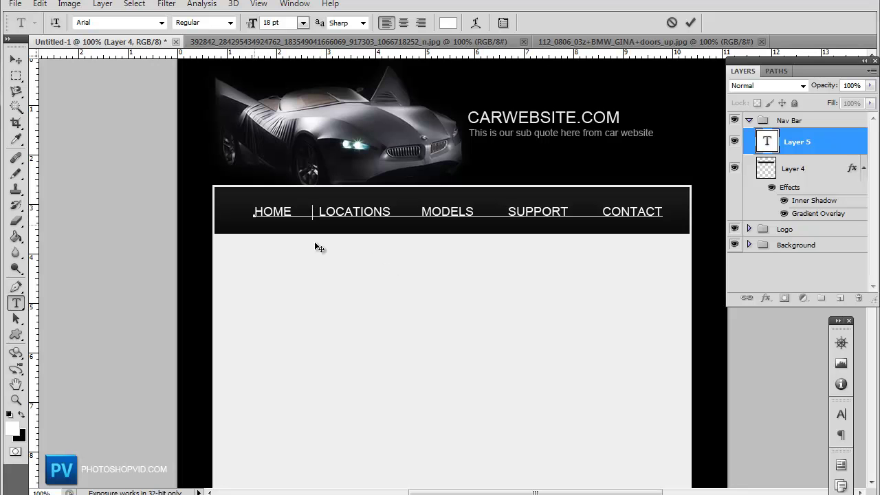
With the Move tool, shift the nav link text left and nudge it to sit centred
{"action": "left_click", "coordinate": [15, 60]}
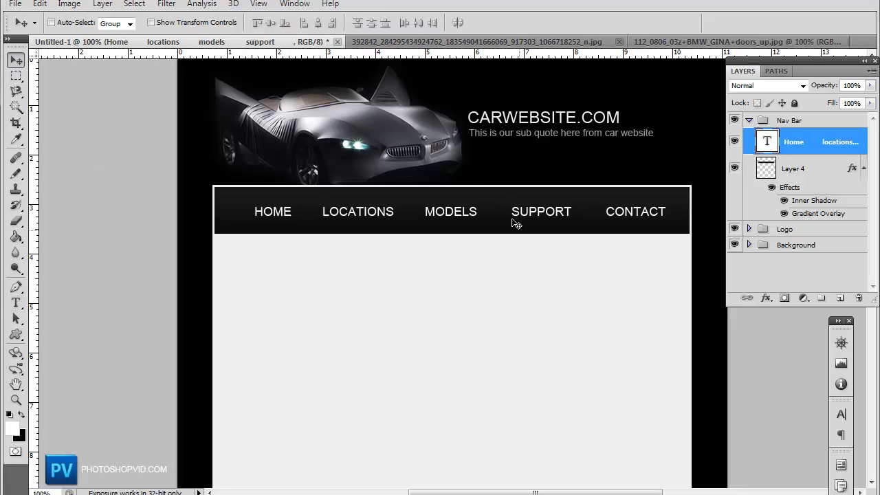
{"action": "mouse_move", "coordinate": [515, 222]}
{"action": "left_mouse_down"}
{"action": "mouse_move", "coordinate": [497, 228]}
{"action": "mouse_move", "coordinate": [507, 224]}
{"action": "left_mouse_up"}
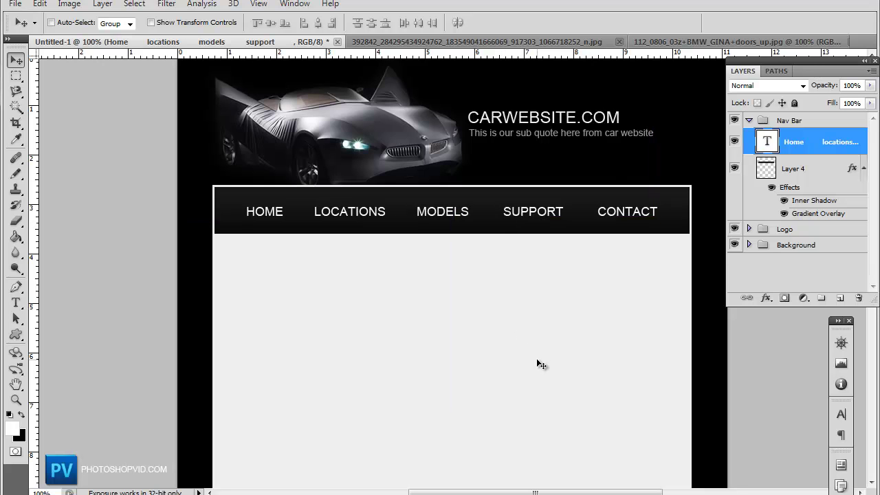
{"action": "key", "text": "Down"}
{"action": "key", "text": "Up"}
{"action": "scroll", "coordinate": [563, 336], "scroll_direction": "up", "scroll_amount": 4}
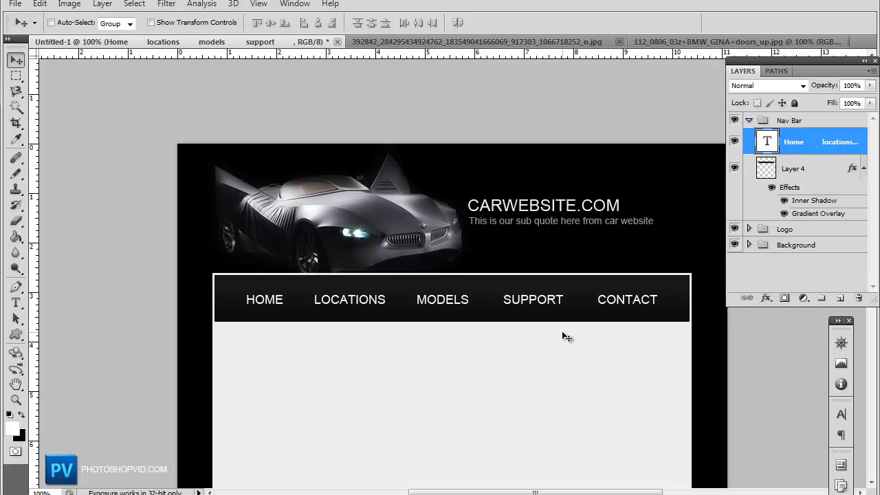
{"action": "scroll", "coordinate": [563, 337], "scroll_direction": "down", "scroll_amount": 1}
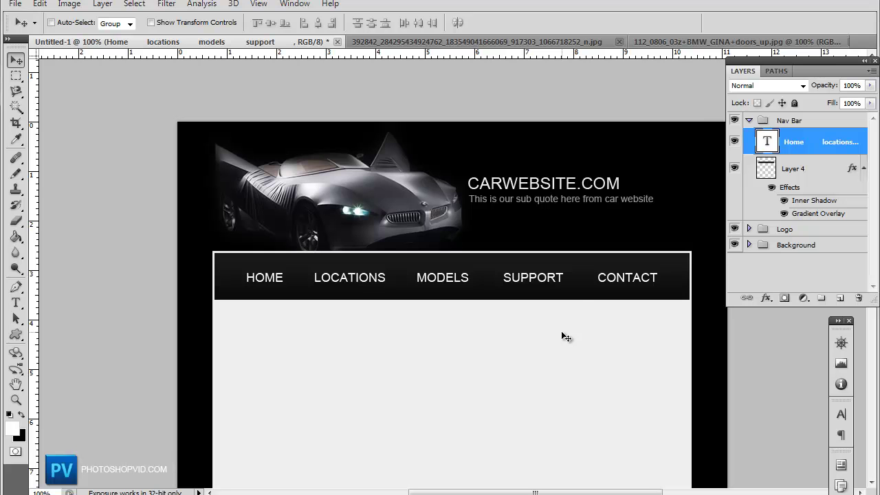
Add an empty Layer 5 directly above the black Layer 1 inside the Background group
{"action": "left_click", "coordinate": [748, 120]}
{"action": "left_click", "coordinate": [749, 152]}
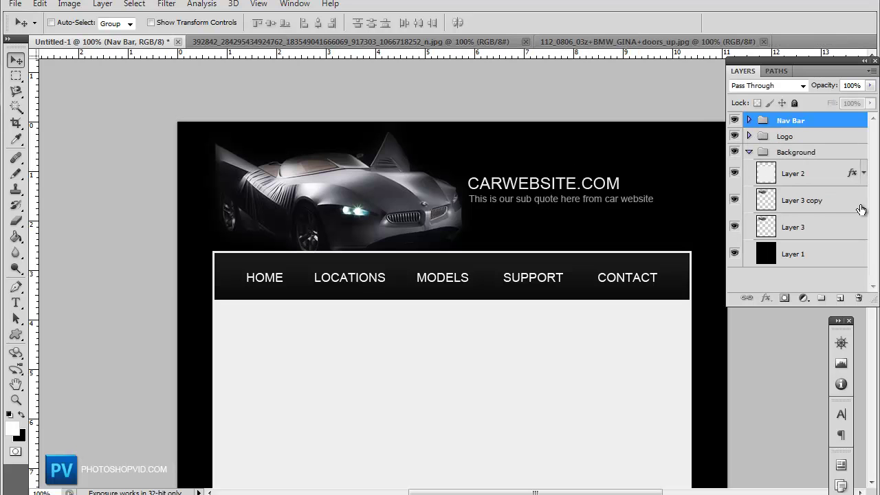
{"action": "left_click", "coordinate": [804, 204]}
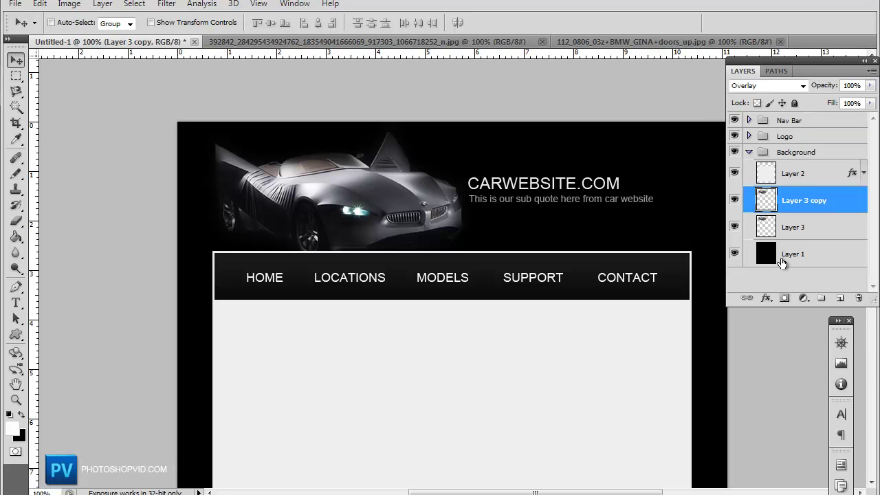
{"action": "left_click", "coordinate": [780, 262]}
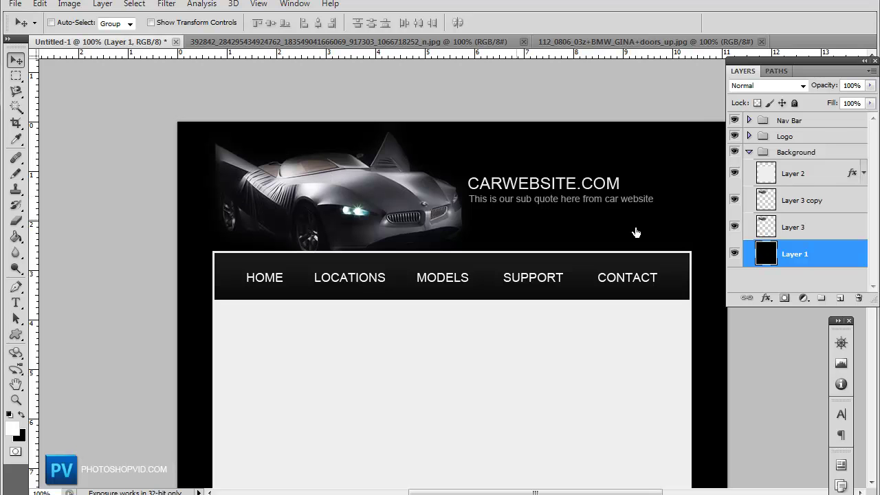
{"action": "left_click", "coordinate": [840, 298]}
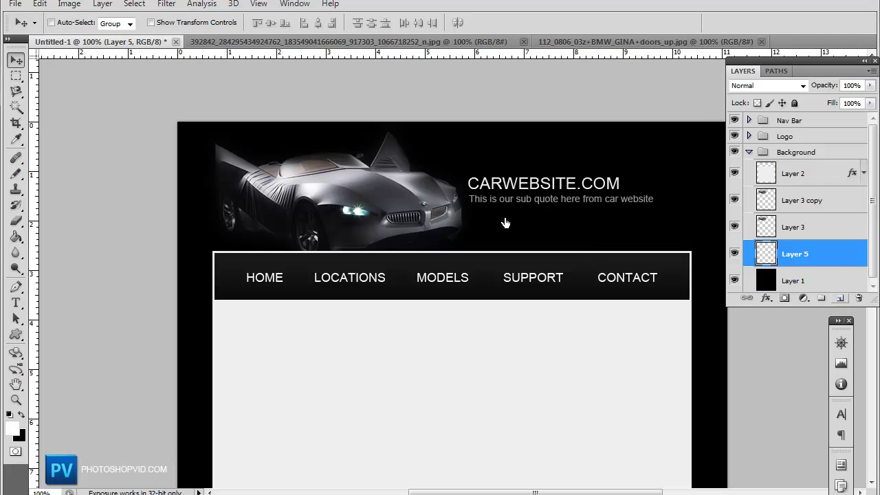
Switch to the Brush tool, load the darius_brushes_by_axeraider70 set, and pick its 317 px brush
{"action": "left_click", "coordinate": [16, 174]}
{"action": "left_click", "coordinate": [69, 171]}
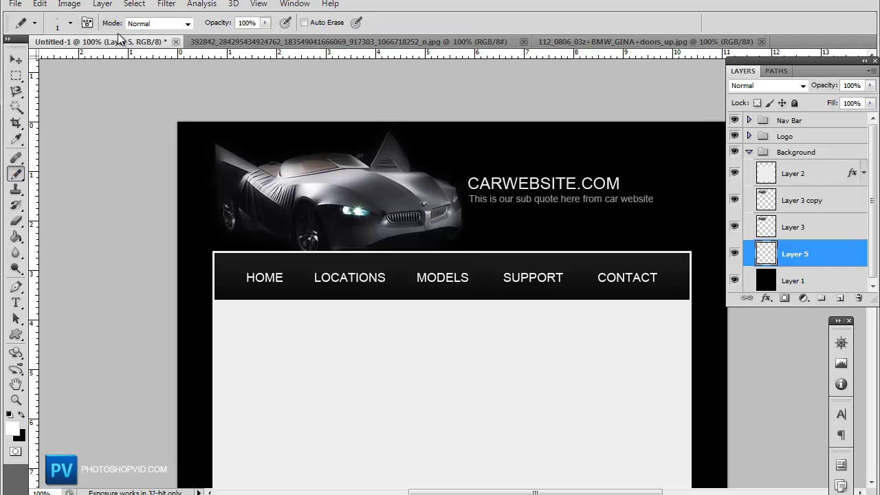
{"action": "left_click", "coordinate": [70, 24]}
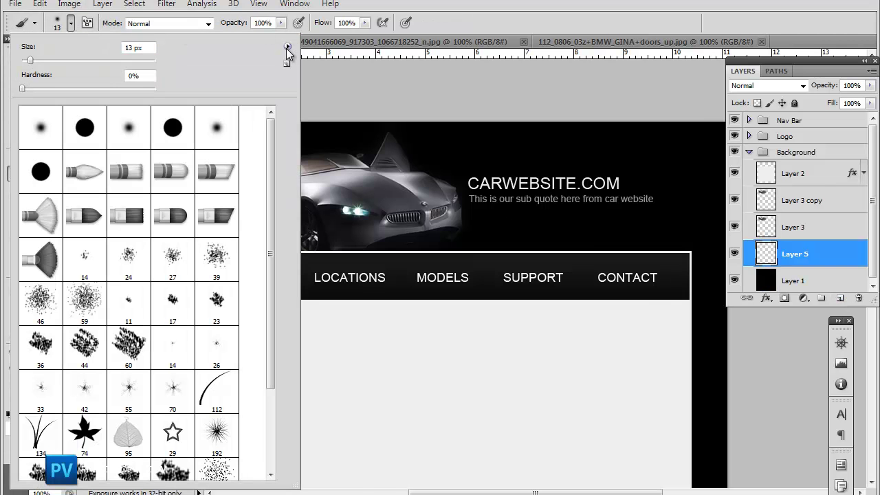
{"action": "left_click", "coordinate": [287, 47]}
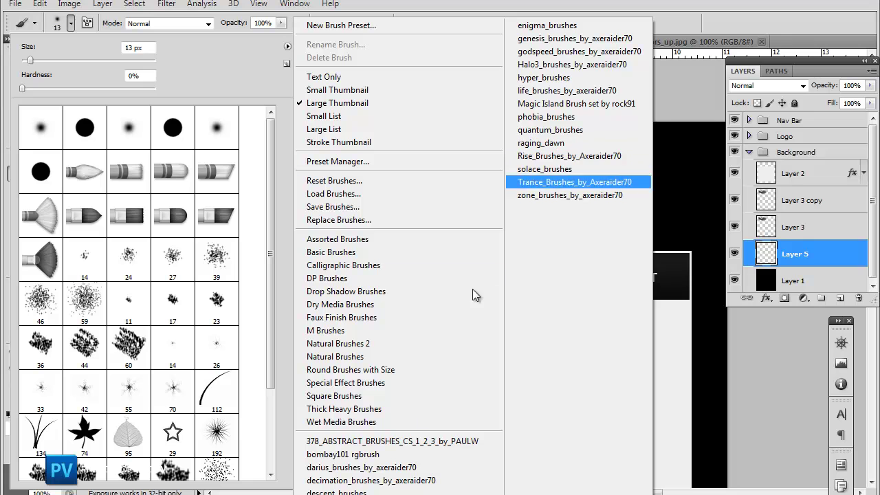
{"action": "left_click", "coordinate": [389, 467]}
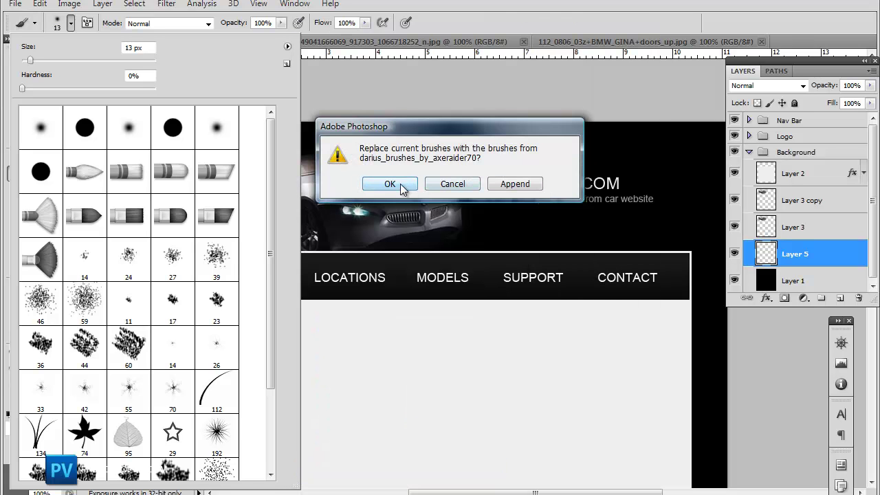
{"action": "left_click", "coordinate": [389, 184]}
{"action": "left_click", "coordinate": [130, 176]}
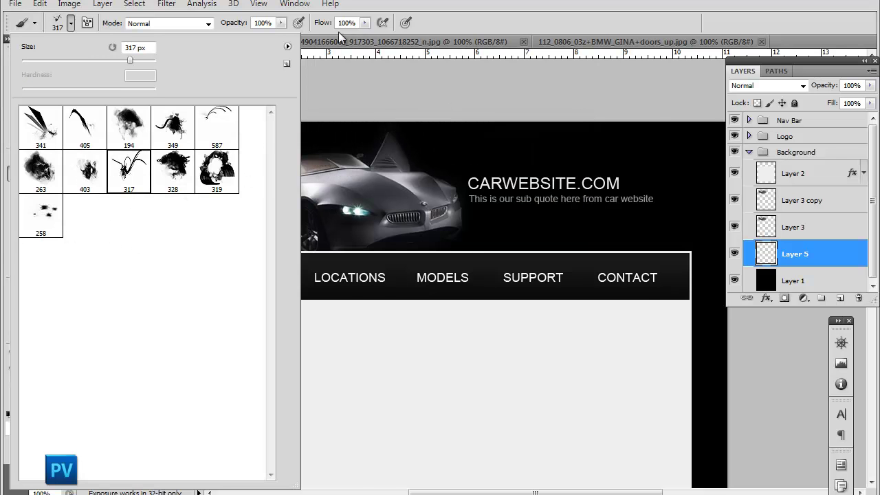
Replace the brushes with the solace_brushes set and choose its 443 px brush
{"action": "left_click", "coordinate": [289, 48]}
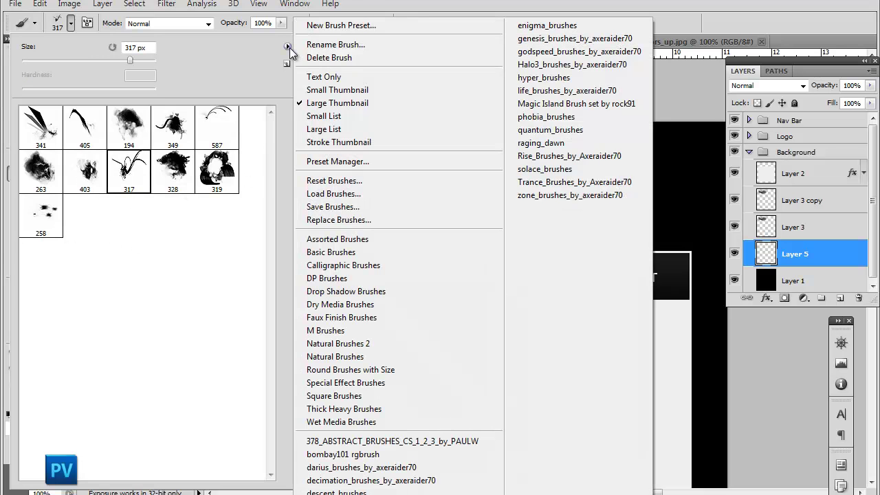
{"action": "left_click", "coordinate": [603, 169]}
{"action": "left_click", "coordinate": [391, 184]}
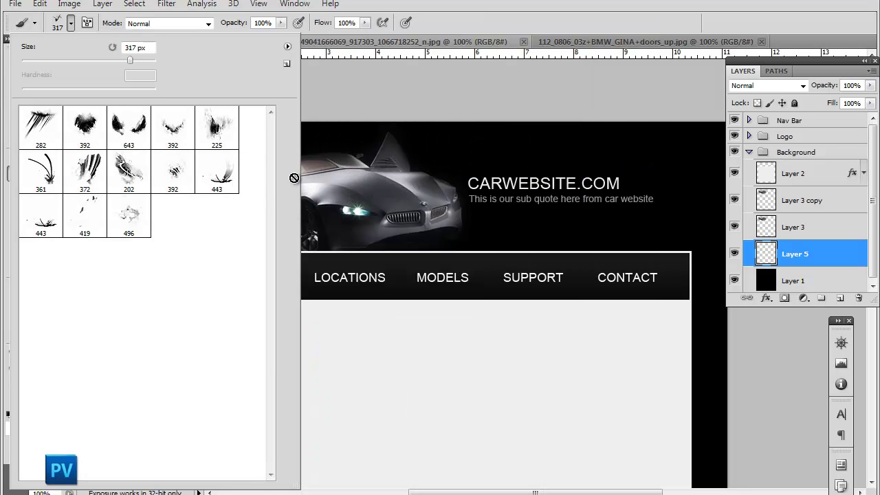
{"action": "left_click", "coordinate": [69, 128]}
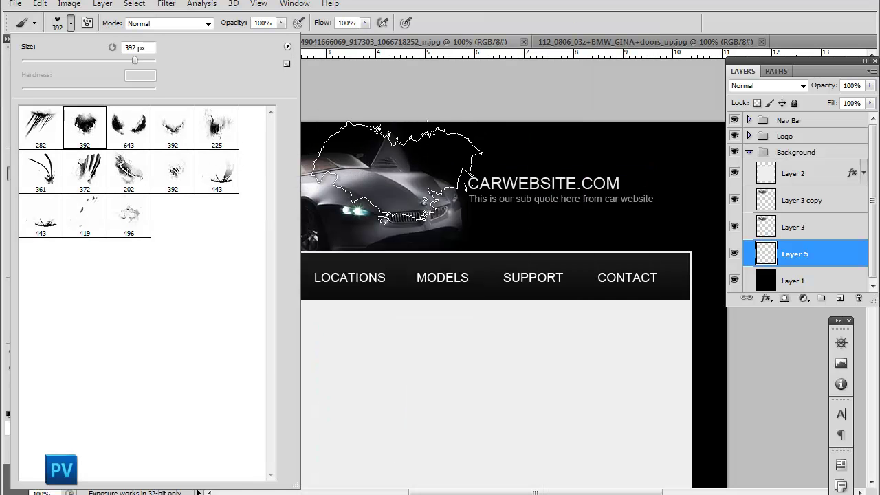
{"action": "left_click", "coordinate": [140, 139]}
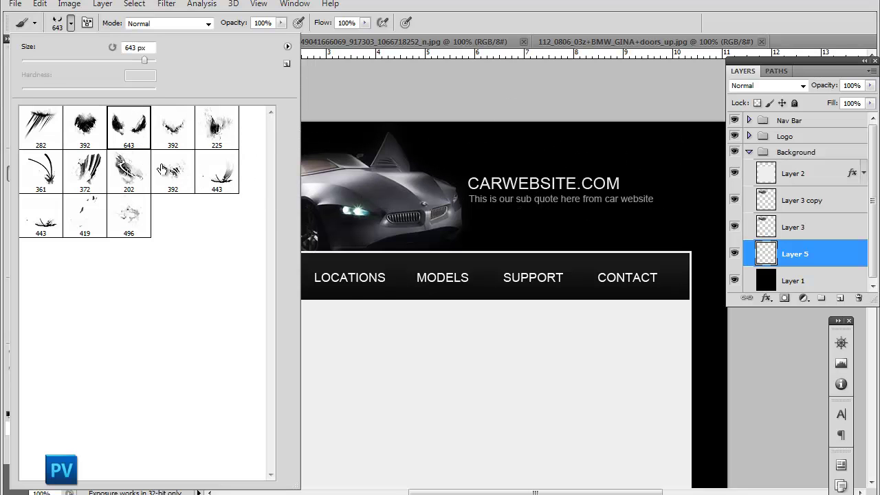
{"action": "left_click", "coordinate": [218, 173]}
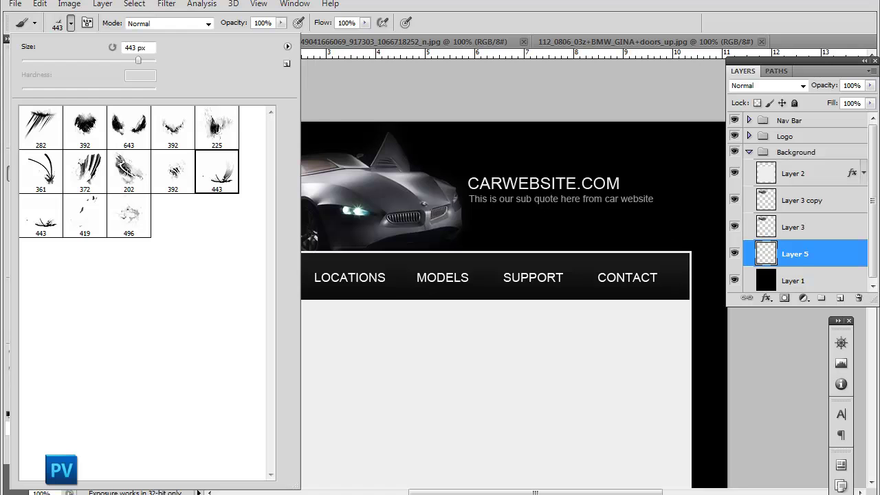
{"action": "key", "text": "Return"}
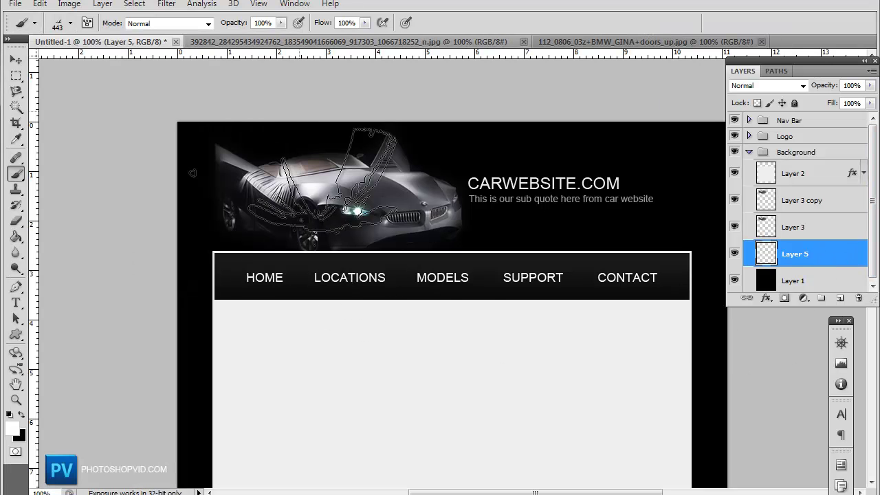
Stamp the doors-up car shape over the car image and nudge it up and left
{"action": "left_click", "coordinate": [323, 180]}
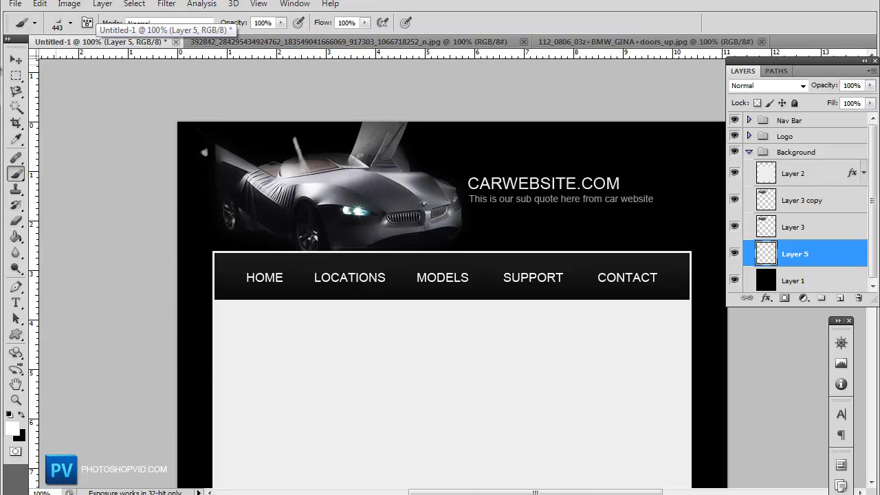
{"action": "left_click", "coordinate": [16, 60]}
{"action": "left_click_drag", "start_coordinate": [339, 169], "coordinate": [345, 160]}
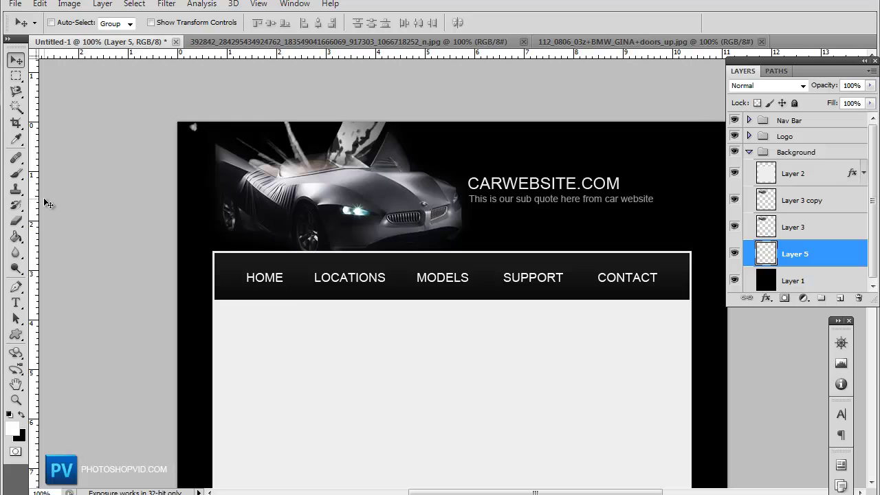
Try the 392 px and 419 px brush tips, settling on the 392 px tip
{"action": "left_click", "coordinate": [16, 173]}
{"action": "left_click", "coordinate": [72, 23]}
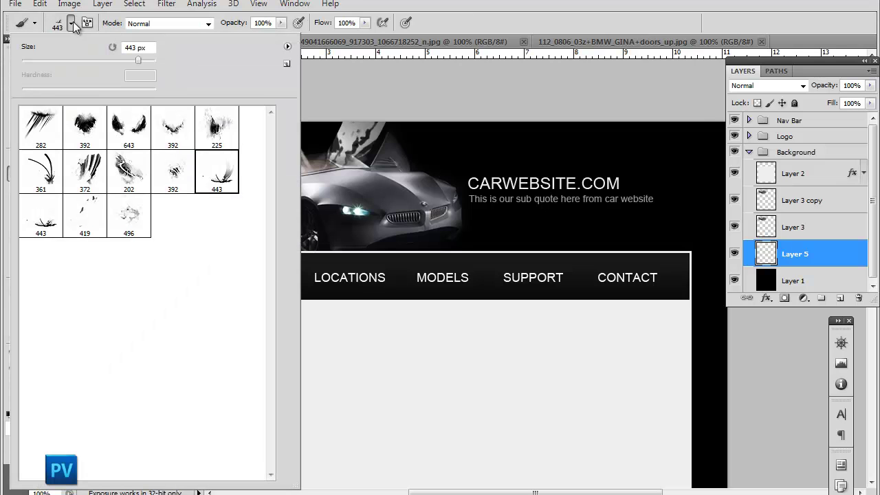
{"action": "left_click", "coordinate": [170, 181]}
{"action": "key", "text": "Return"}
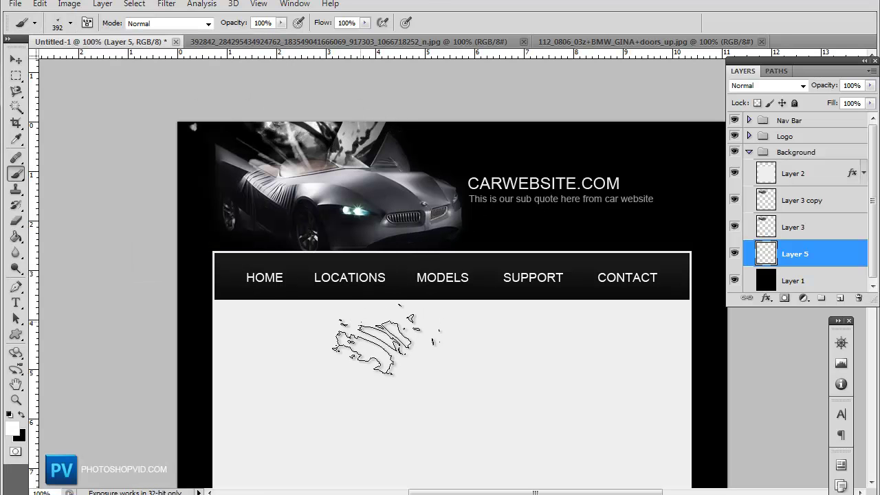
{"action": "left_click", "coordinate": [70, 23]}
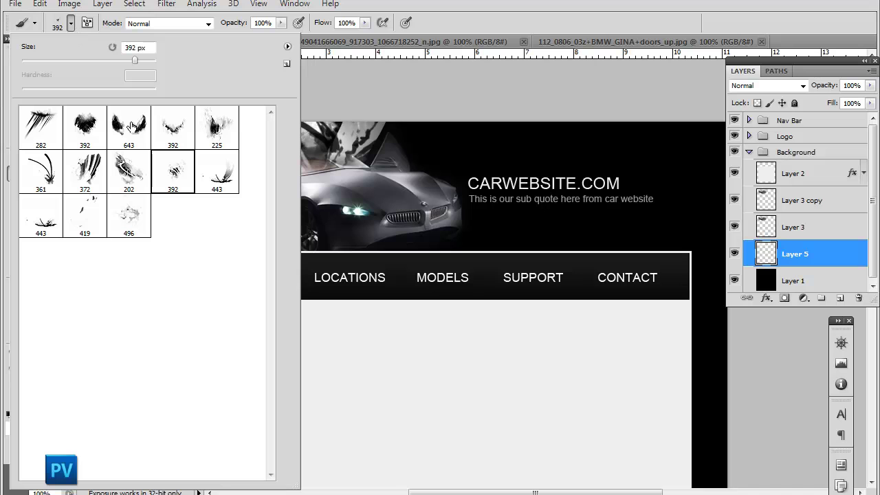
{"action": "left_click", "coordinate": [84, 229]}
{"action": "key", "text": "Return"}
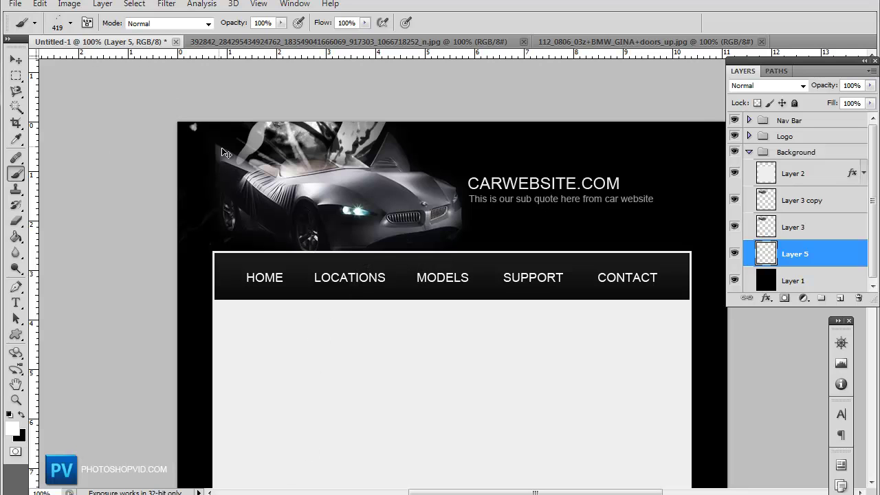
{"action": "left_click", "coordinate": [70, 23]}
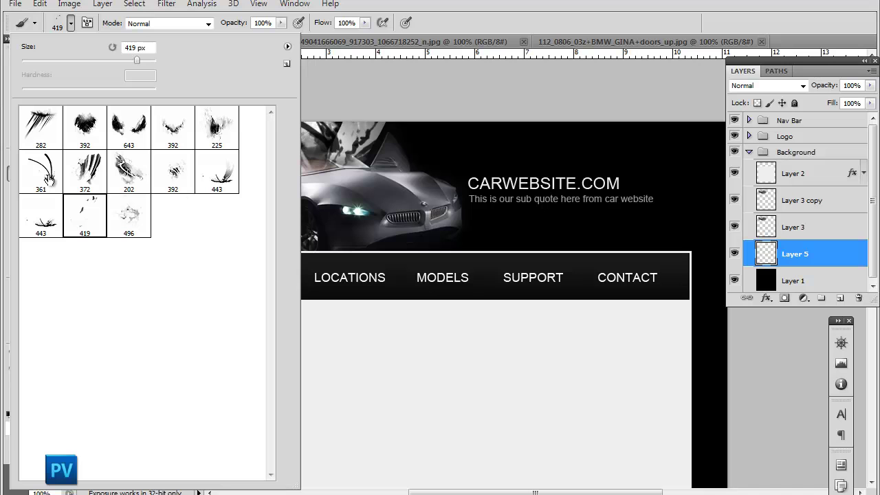
{"action": "left_click", "coordinate": [169, 141]}
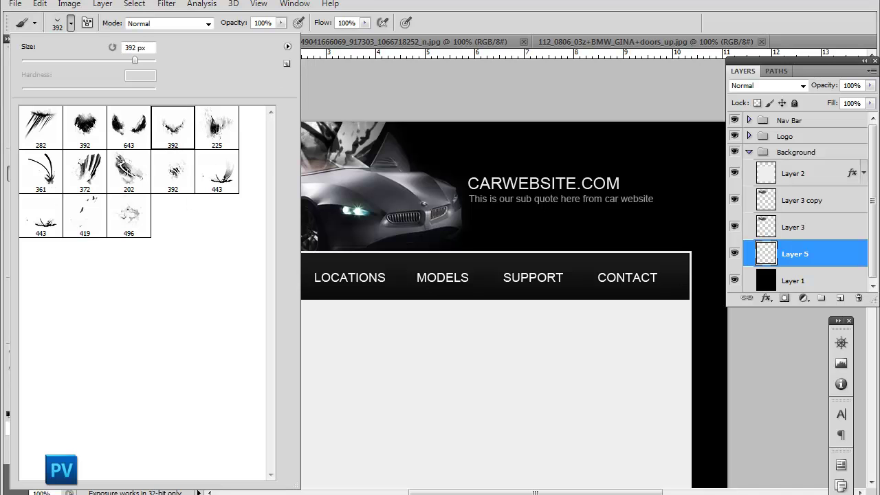
{"action": "key", "text": "Return"}
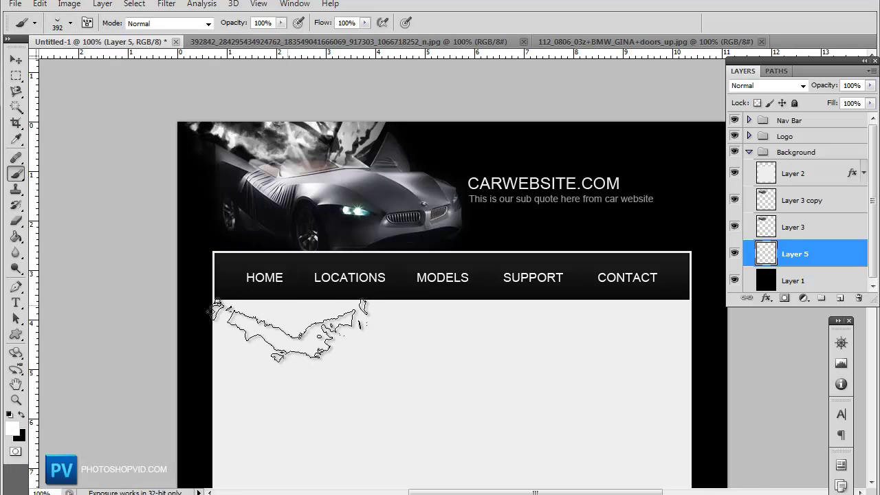
Stamp white smoke over the header's top-left above the car
{"action": "left_click", "coordinate": [235, 122]}
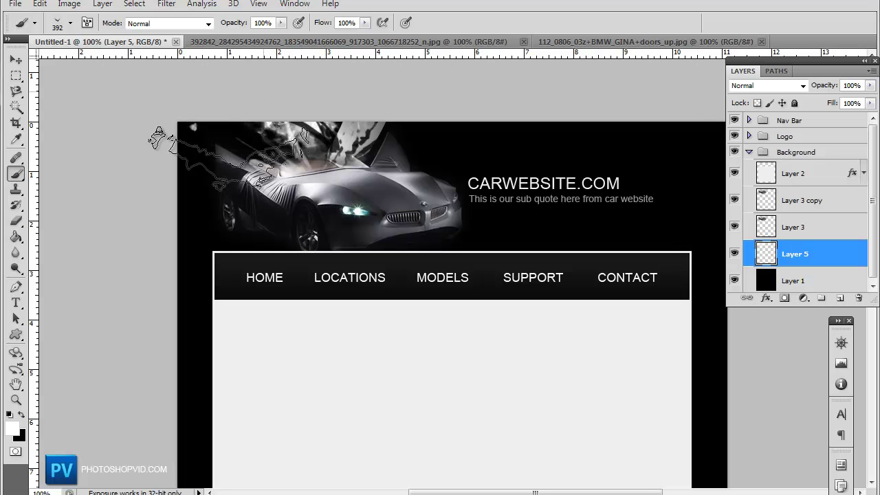
{"action": "left_click", "coordinate": [180, 136]}
{"action": "left_click", "coordinate": [187, 127]}
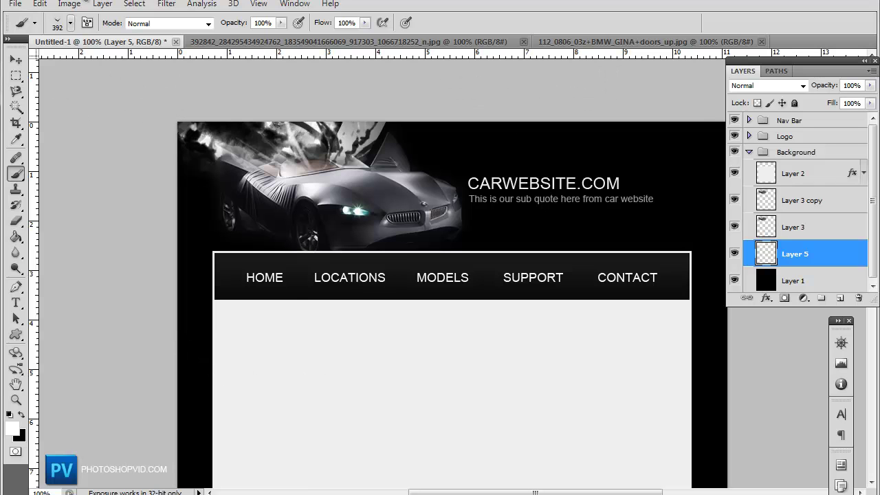
{"action": "left_click", "coordinate": [72, 27]}
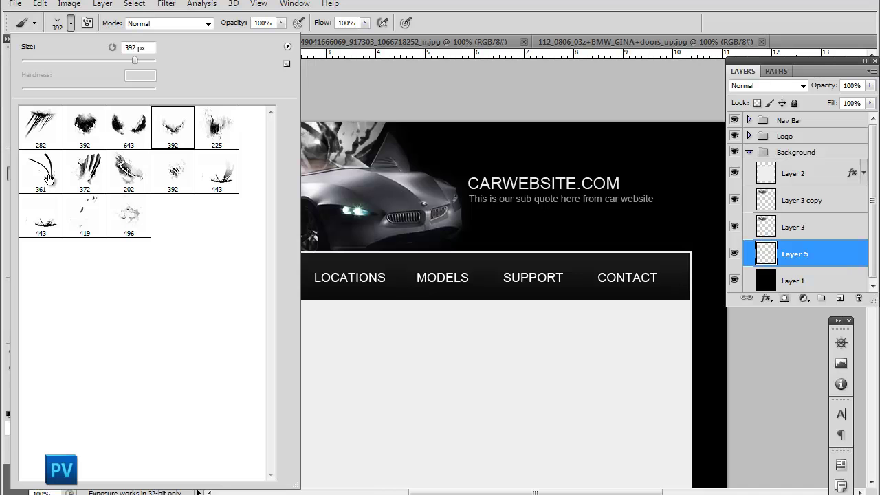
Replace the brushes with the phobia_brushes set and pick its 235 px streak brush
{"action": "left_click", "coordinate": [287, 47]}
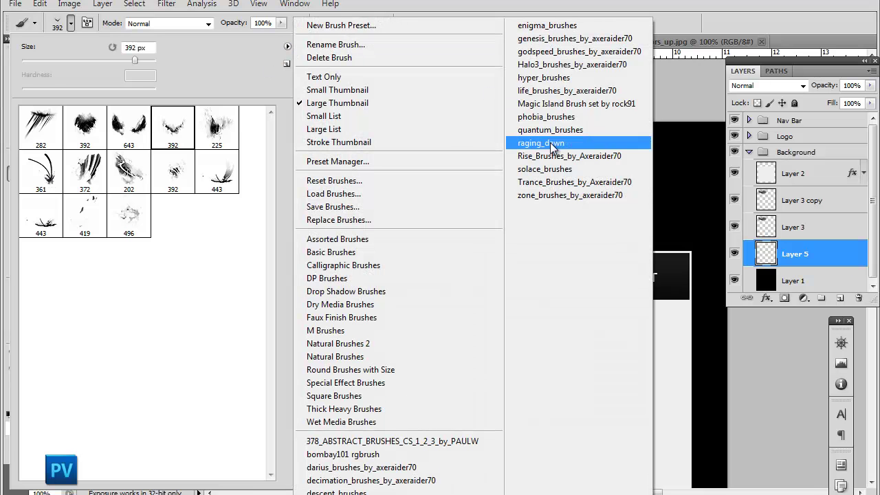
{"action": "left_click", "coordinate": [559, 118]}
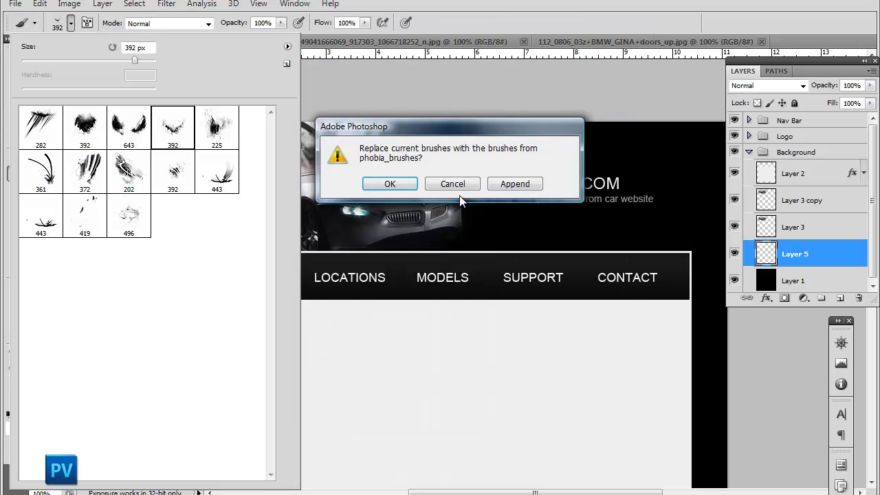
{"action": "left_click", "coordinate": [389, 185]}
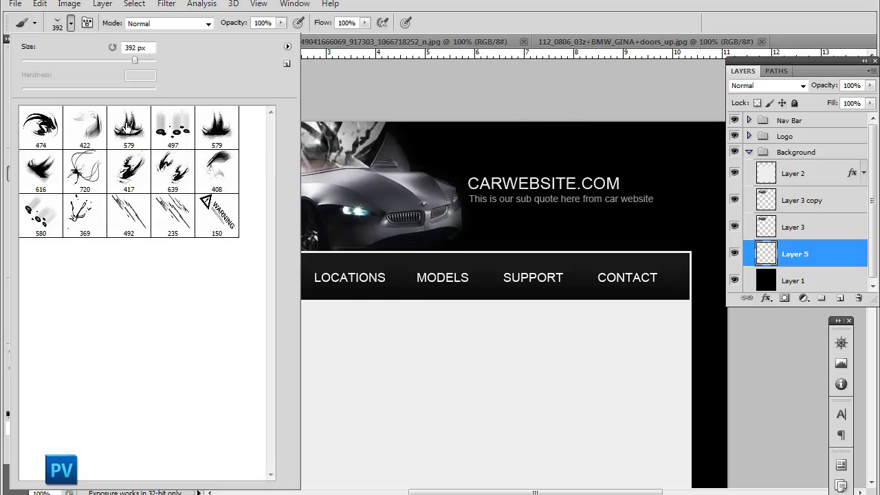
{"action": "left_click", "coordinate": [187, 221]}
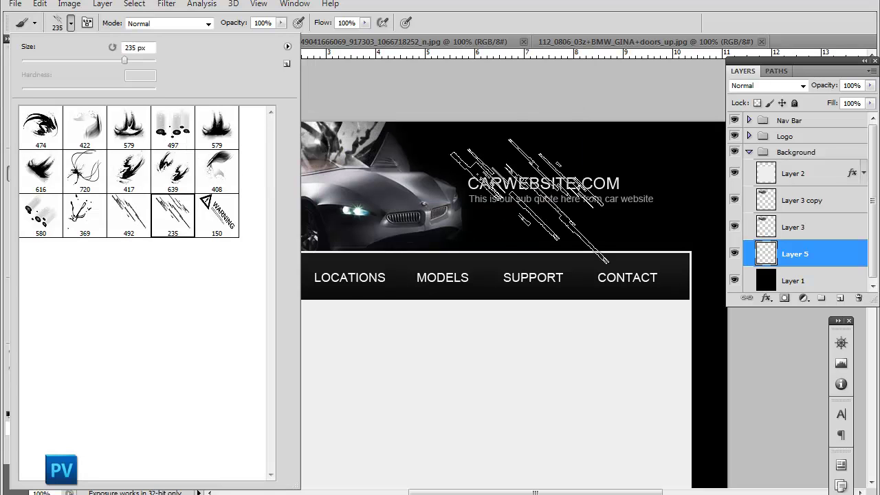
Stamp grey streaks across the header's right side on a new Layer 6 at 36% opacity
{"action": "left_click", "coordinate": [509, 195]}
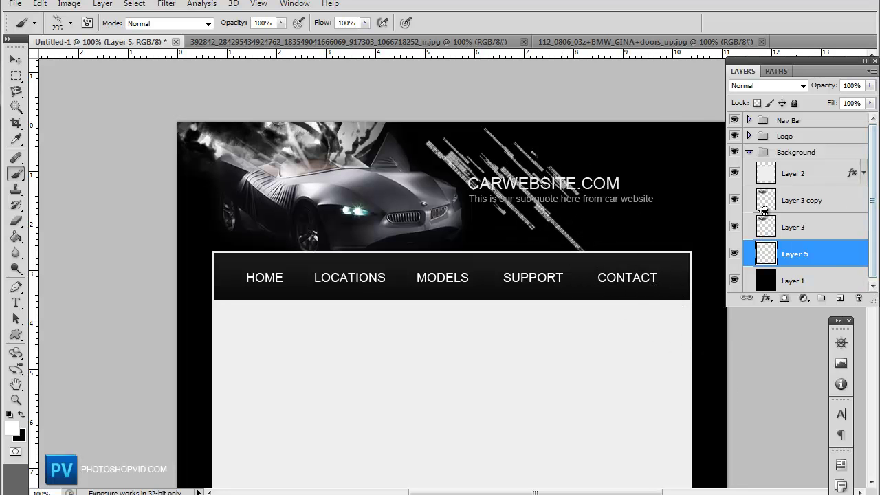
{"action": "key", "text": "ctrl+z"}
{"action": "left_click", "coordinate": [837, 300]}
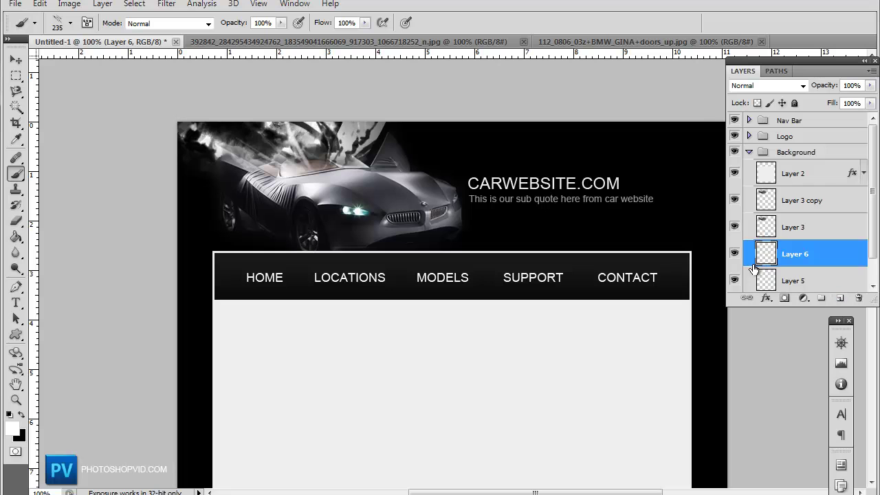
{"action": "left_click", "coordinate": [532, 189]}
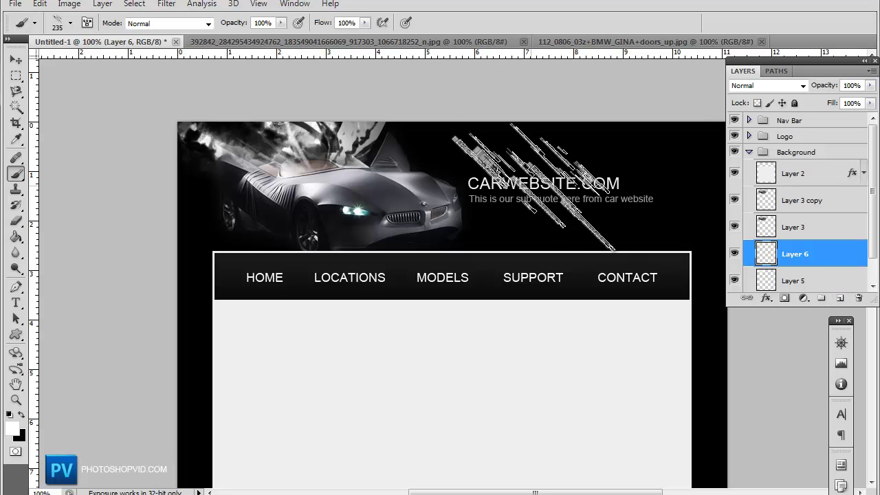
{"action": "left_click_drag", "start_coordinate": [869, 85], "coordinate": [834, 104]}
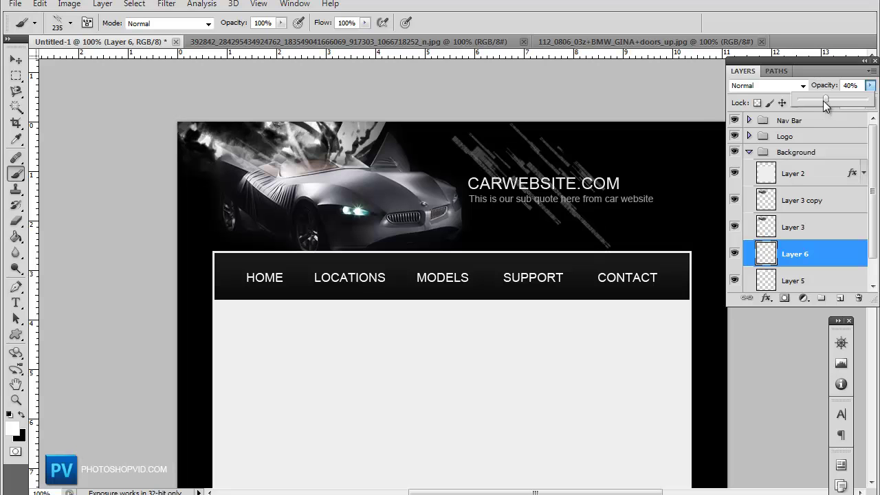
{"action": "left_click", "coordinate": [15, 60]}
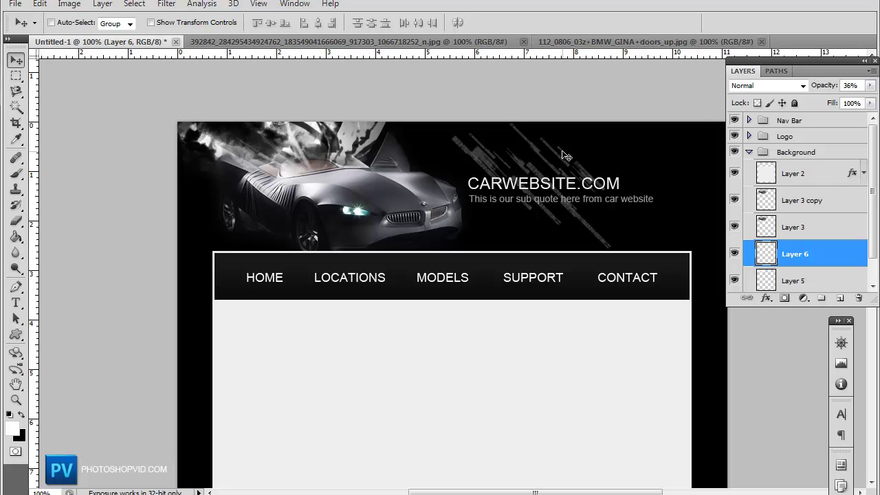
Rotate the streaks about 1.74° with Free Transform and shift them right and down
{"action": "key", "text": "ctrl+t"}
{"action": "mouse_move", "coordinate": [518, 104]}
{"action": "left_mouse_down"}
{"action": "mouse_move", "coordinate": [514, 92]}
{"action": "mouse_move", "coordinate": [494, 99]}
{"action": "left_mouse_up"}
{"action": "key", "text": "Return"}
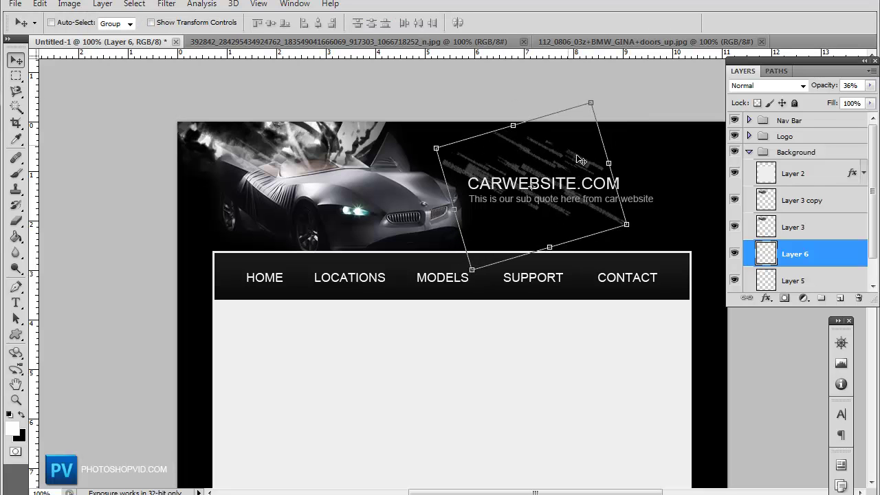
{"action": "left_click_drag", "start_coordinate": [558, 177], "coordinate": [570, 184]}
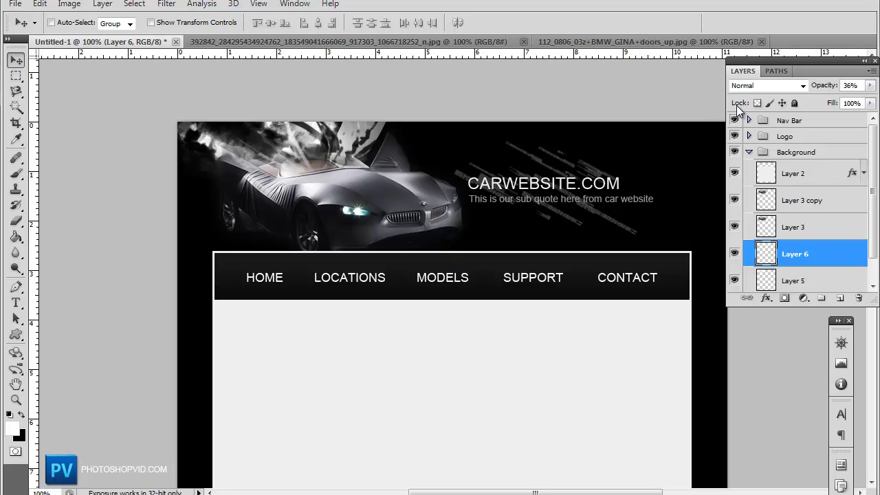
Lower Layer 6's opacity from 36% to 13% and reselect Layer 6
{"action": "left_click", "coordinate": [869, 86]}
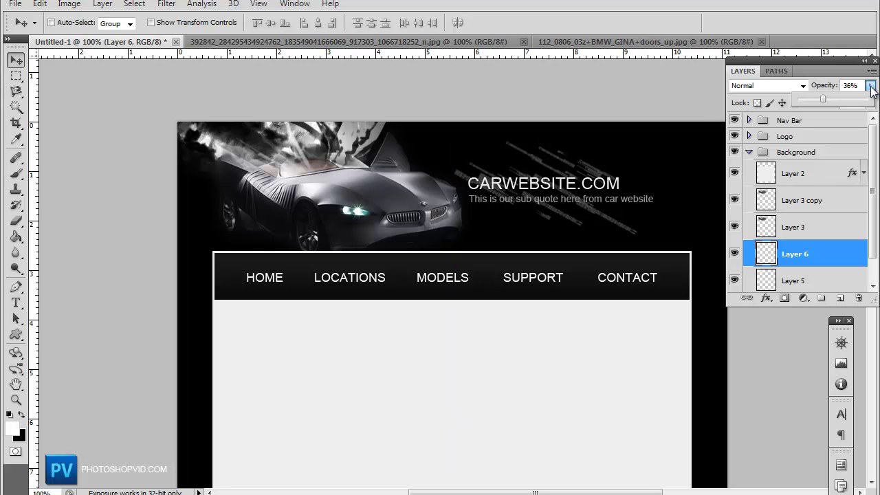
{"action": "left_click_drag", "start_coordinate": [819, 101], "coordinate": [808, 103]}
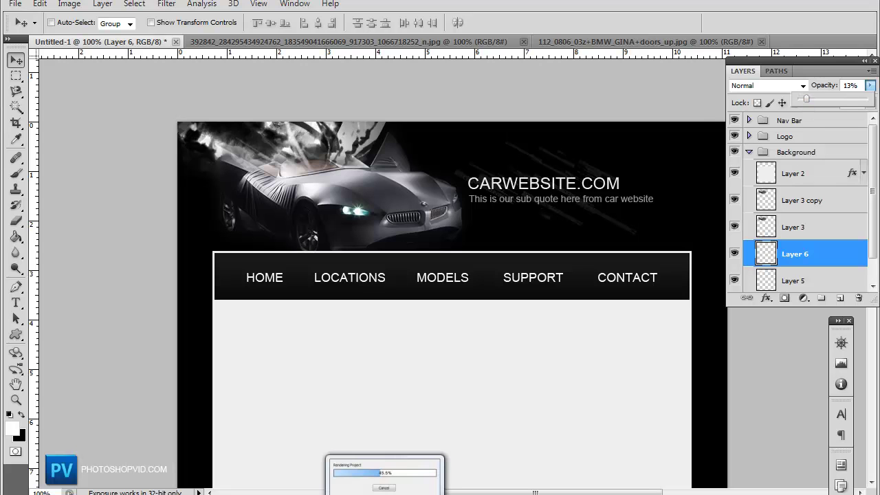
{"action": "left_click", "coordinate": [383, 423]}
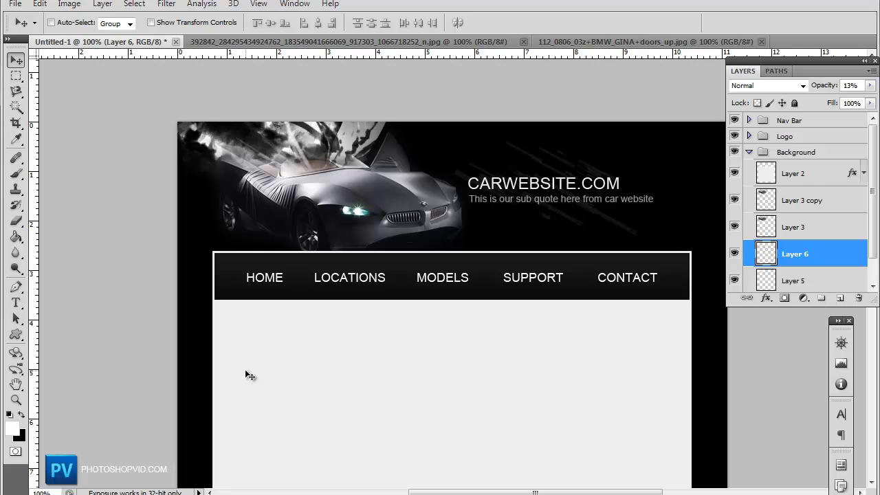
{"action": "scroll", "coordinate": [245, 371], "scroll_direction": "down", "scroll_amount": 1}
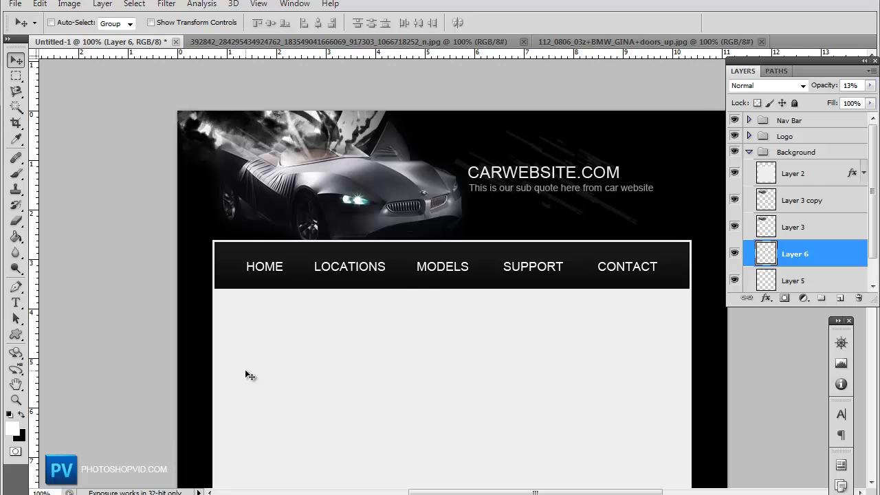
{"action": "left_click", "coordinate": [808, 173]}
{"action": "left_click", "coordinate": [822, 199]}
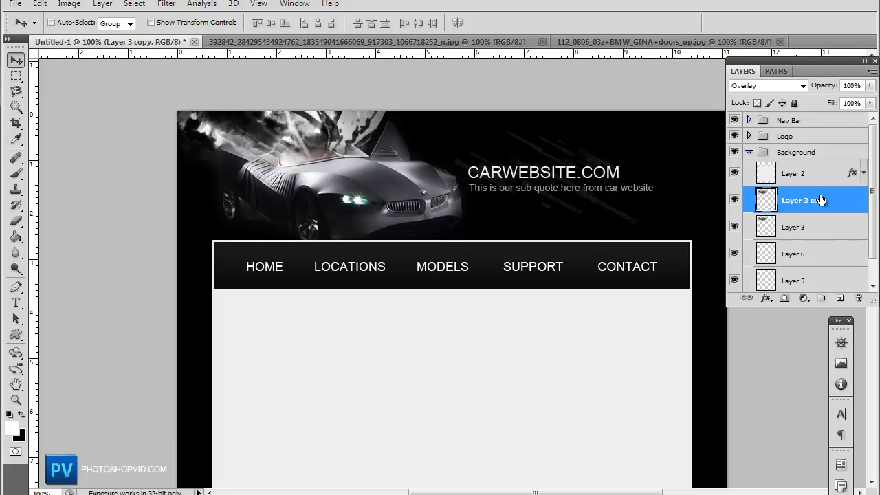
{"action": "left_click", "coordinate": [841, 263]}
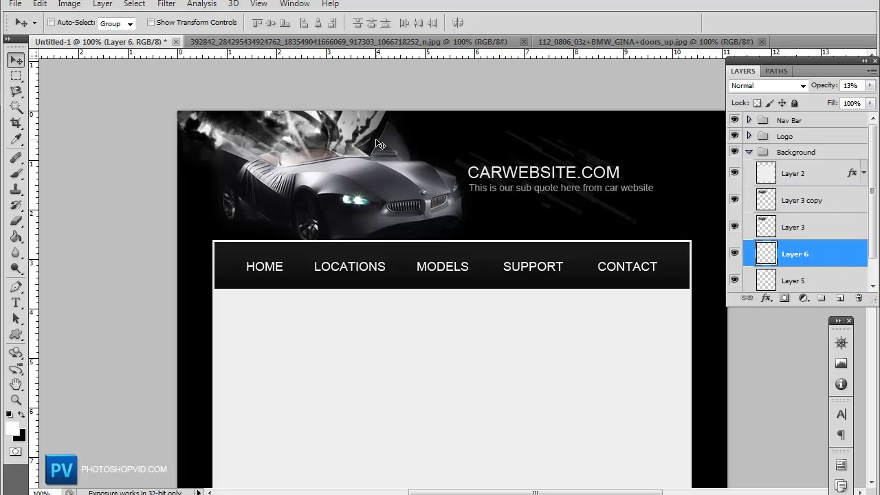
Add a Color Balance adjustment layer with Midtones set to -72/-55/-40
{"action": "left_click", "coordinate": [104, 4]}
{"action": "mouse_move", "coordinate": [176, 121]}
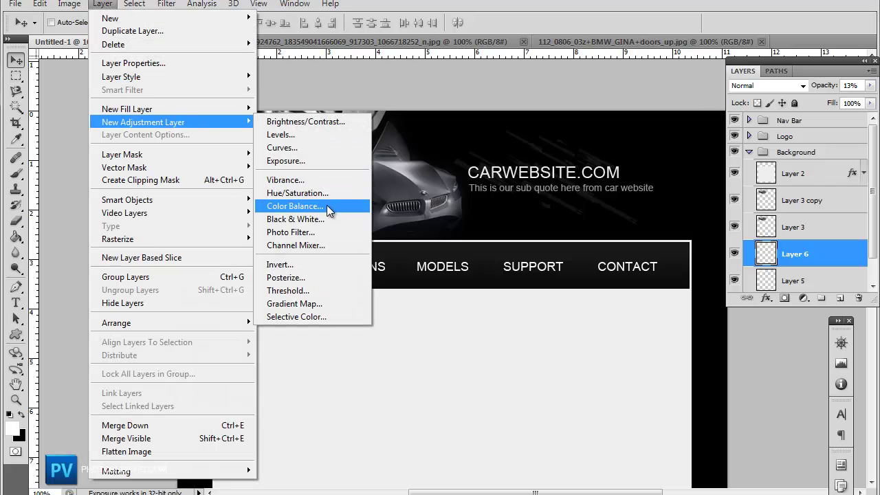
{"action": "left_click", "coordinate": [294, 205]}
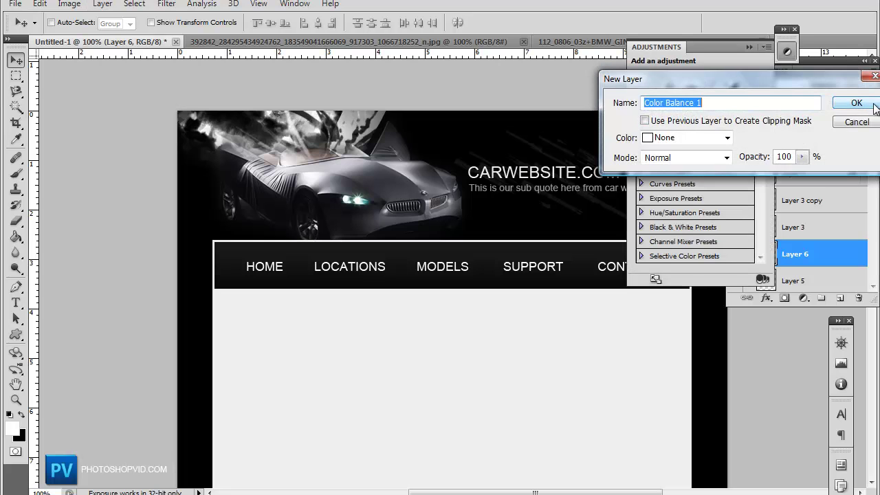
{"action": "left_click", "coordinate": [845, 108]}
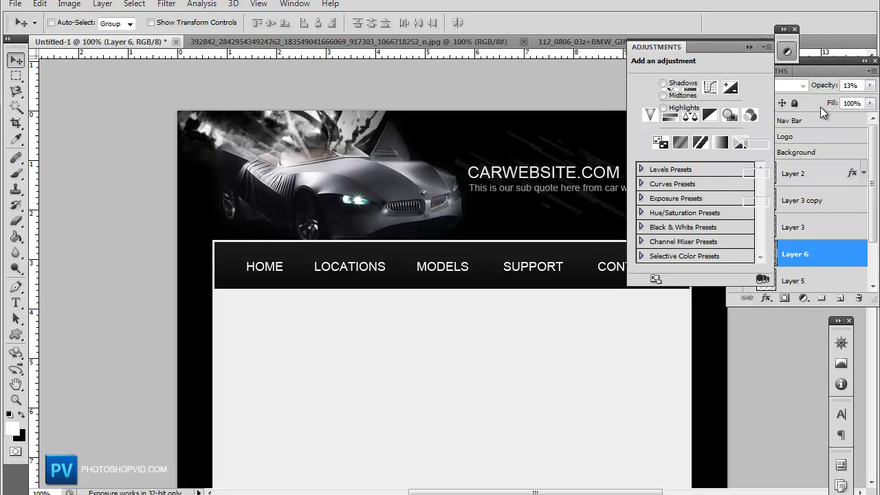
{"action": "left_click_drag", "start_coordinate": [696, 159], "coordinate": [664, 215]}
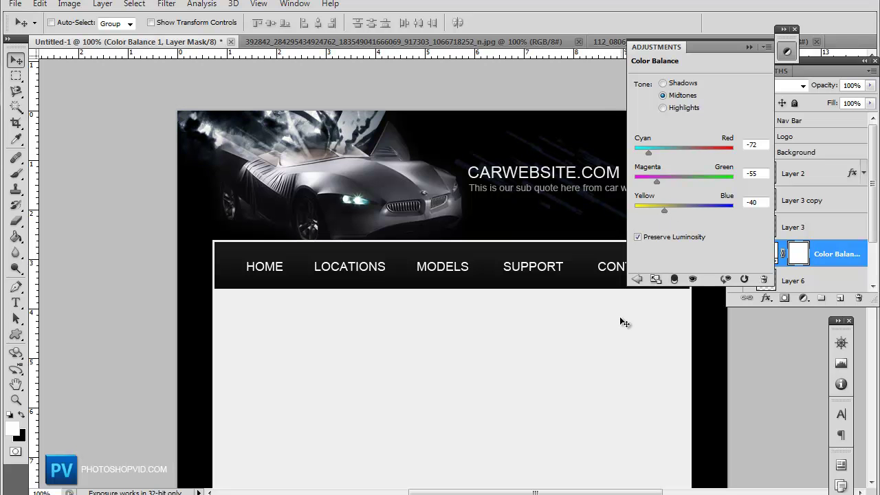
Set the Highlights to Cyan-Red -41 and Magenta-Green +22, then collapse the Adjustments panel
{"action": "left_click", "coordinate": [663, 107]}
{"action": "left_click_drag", "start_coordinate": [684, 152], "coordinate": [663, 157]}
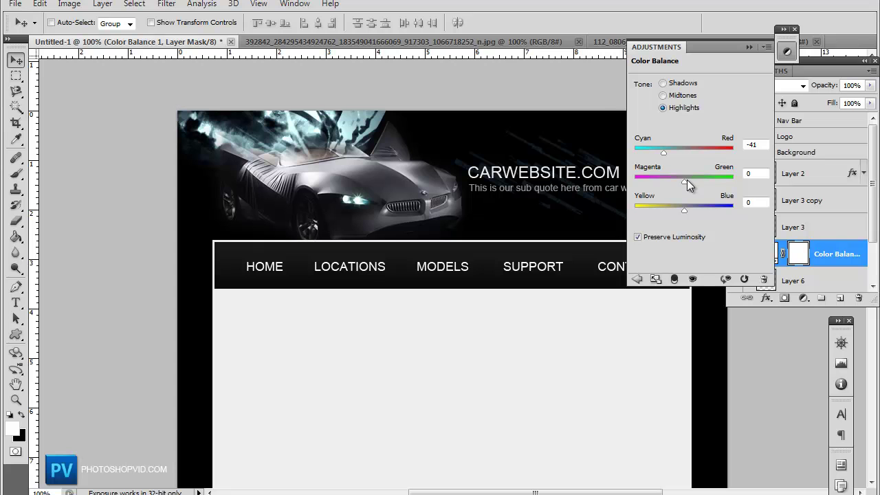
{"action": "mouse_move", "coordinate": [683, 180]}
{"action": "left_mouse_down"}
{"action": "mouse_move", "coordinate": [708, 197]}
{"action": "mouse_move", "coordinate": [694, 185]}
{"action": "left_mouse_up"}
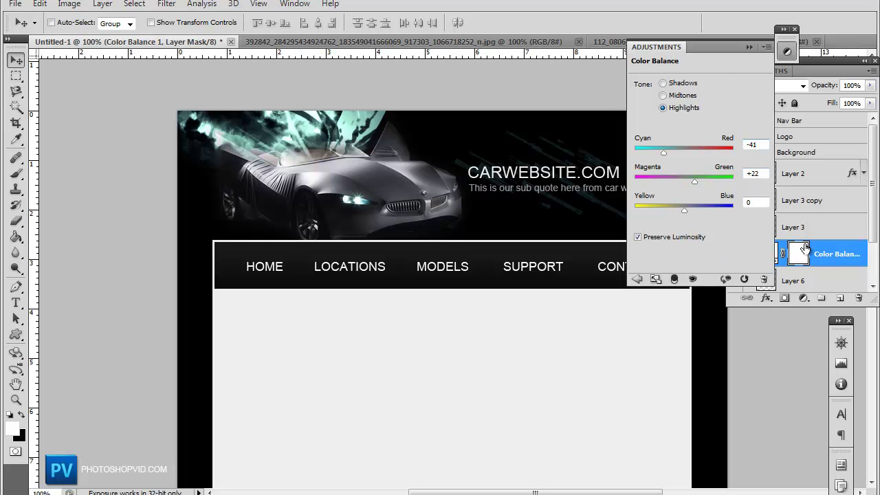
{"action": "left_click", "coordinate": [850, 263]}
{"action": "left_click", "coordinate": [720, 51]}
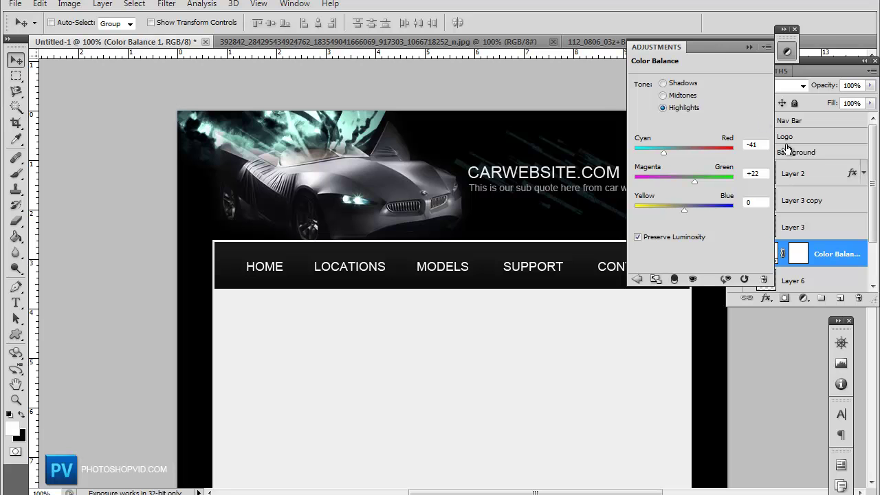
{"action": "left_click", "coordinate": [747, 46]}
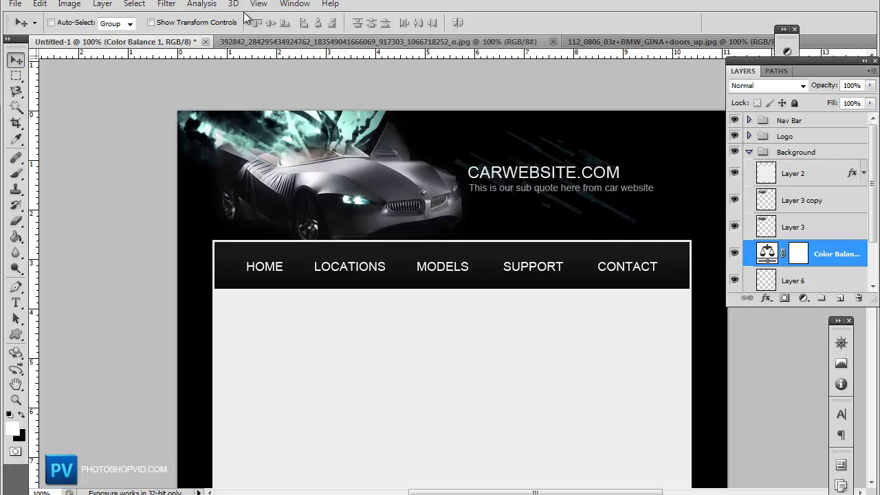
Add a second Color Balance layer with Highlights Cyan-Red +62 and Yellow-Blue -17
{"action": "left_click", "coordinate": [110, 6]}
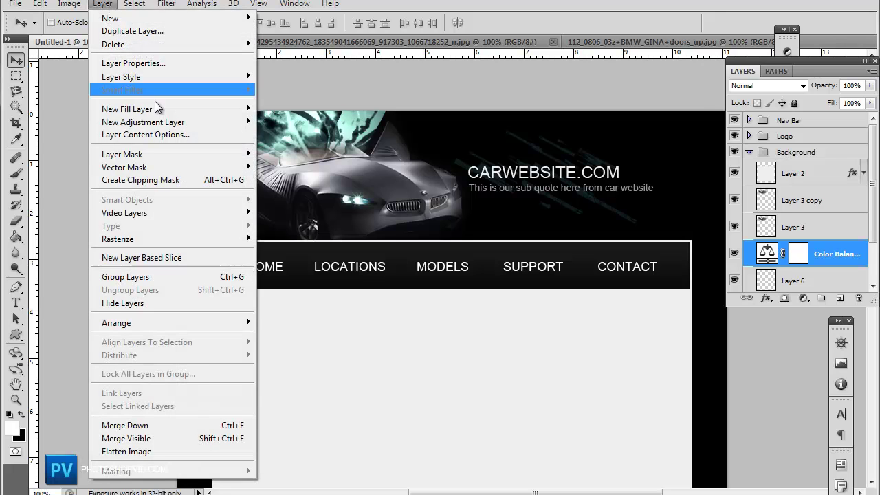
{"action": "mouse_move", "coordinate": [227, 121]}
{"action": "left_click", "coordinate": [348, 205]}
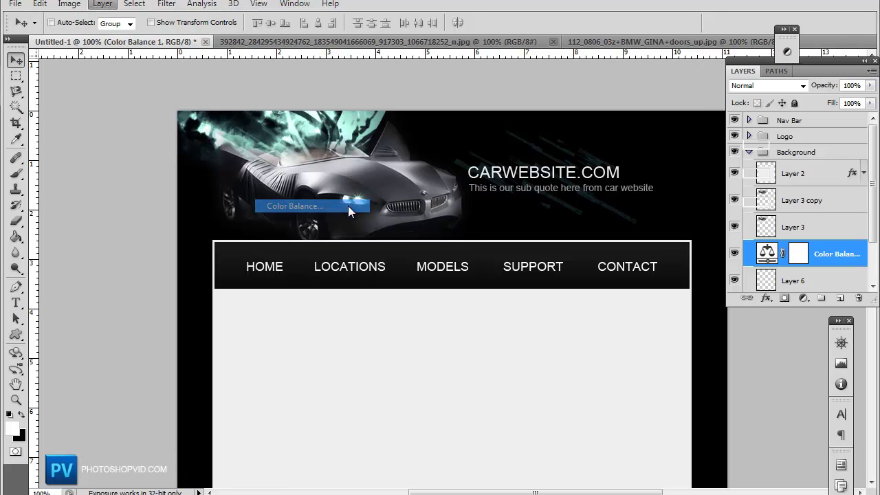
{"action": "left_click", "coordinate": [856, 102]}
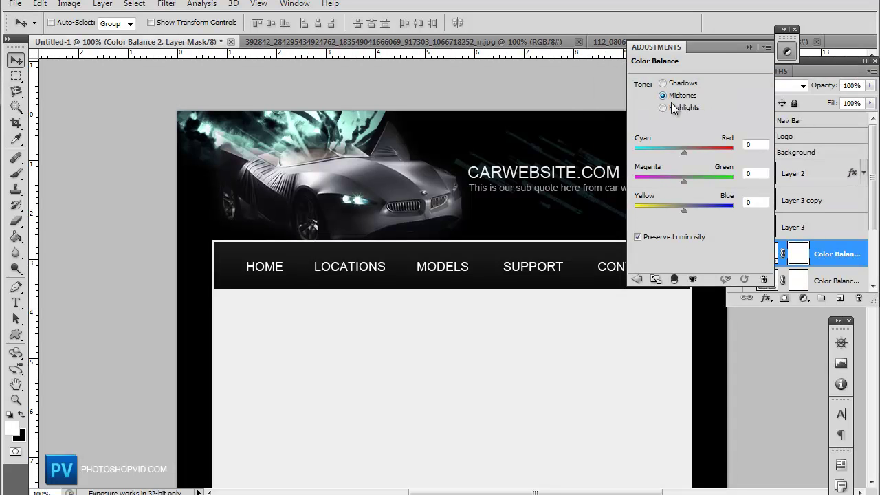
{"action": "left_click", "coordinate": [664, 109]}
{"action": "left_click_drag", "start_coordinate": [708, 157], "coordinate": [719, 163]}
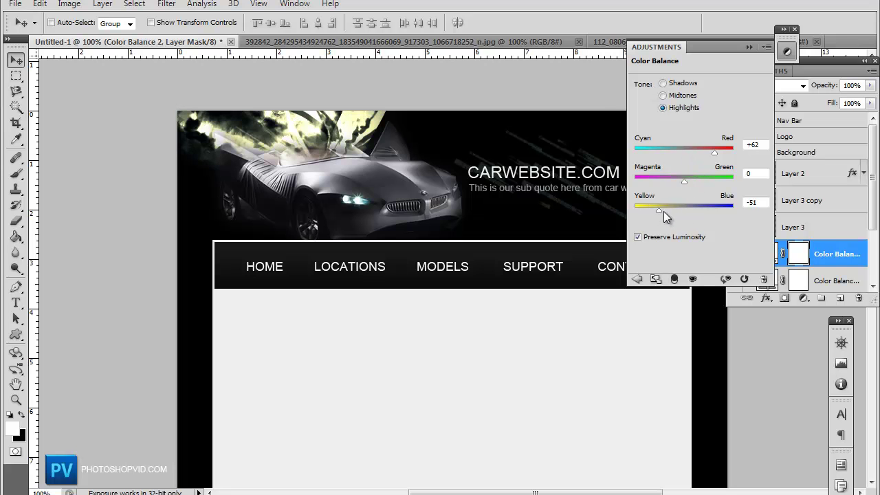
{"action": "left_click_drag", "start_coordinate": [672, 212], "coordinate": [674, 213]}
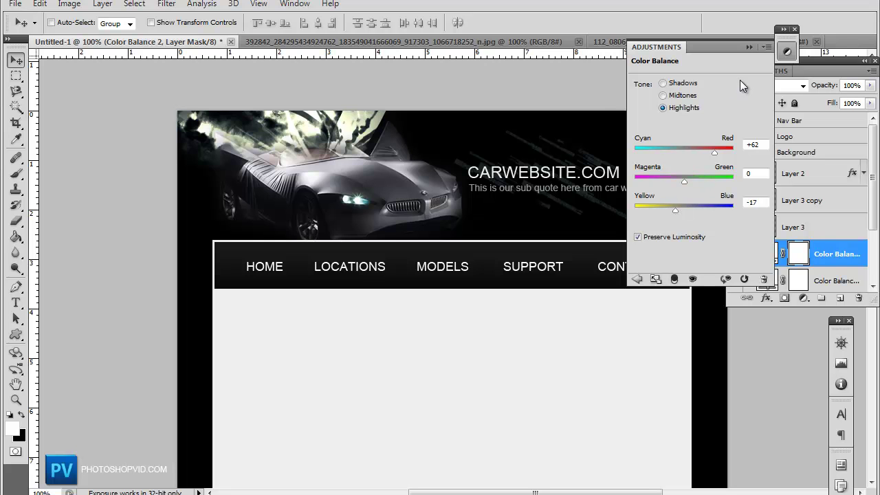
{"action": "left_click", "coordinate": [747, 48]}
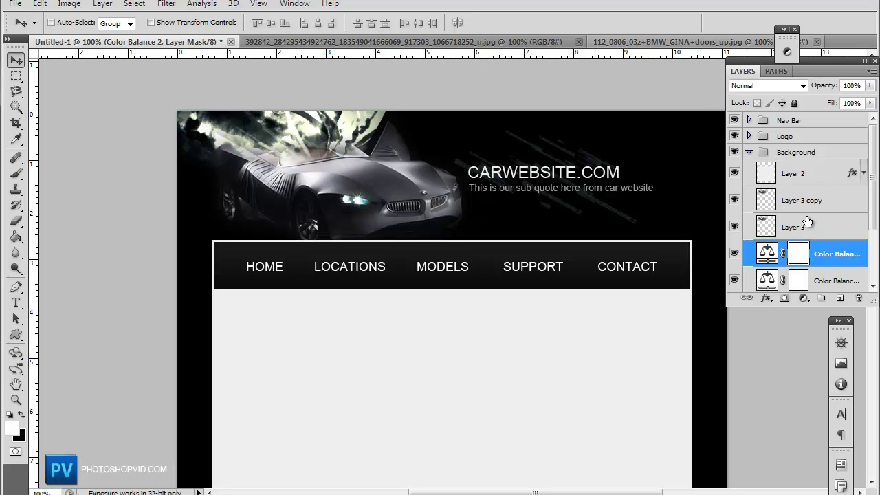
Drag both Color Balance layers just below Layer 2, then hide Layer 3 copy to compare
{"action": "left_click", "coordinate": [821, 201]}
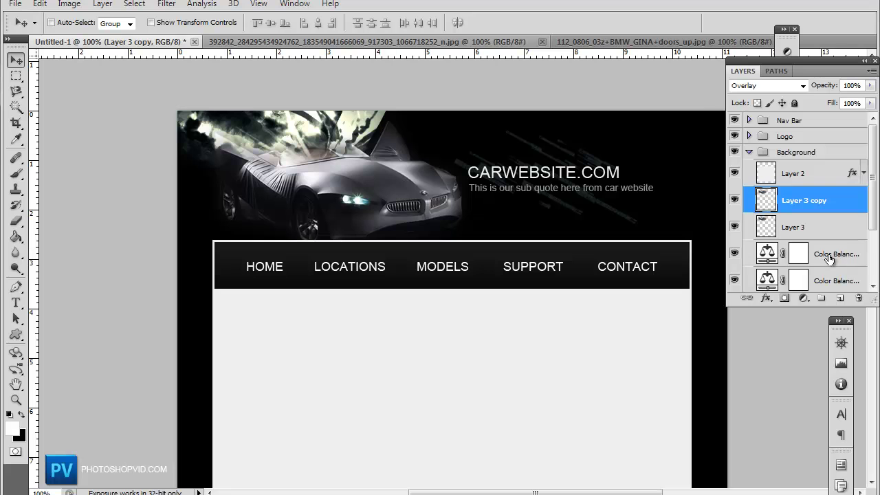
{"action": "left_click", "coordinate": [833, 255]}
{"action": "left_click", "coordinate": [833, 281], "text": "shift"}
{"action": "left_click_drag", "start_coordinate": [833, 256], "coordinate": [815, 193]}
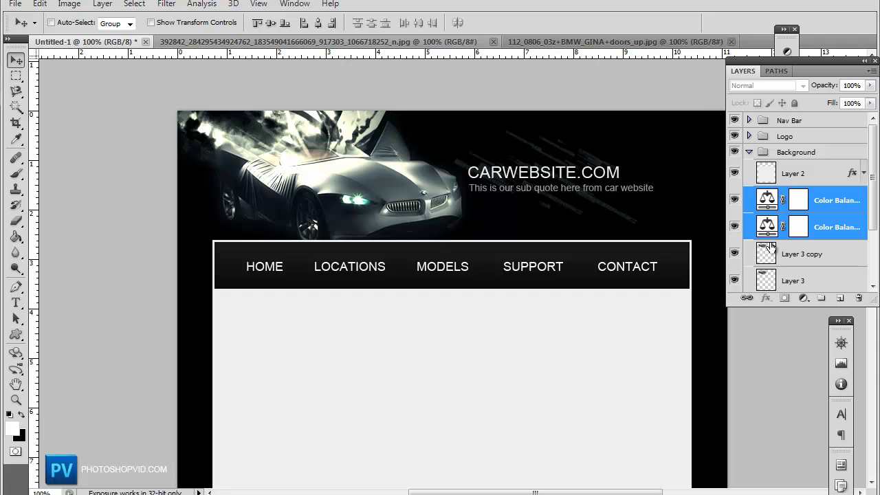
{"action": "left_click", "coordinate": [735, 254]}
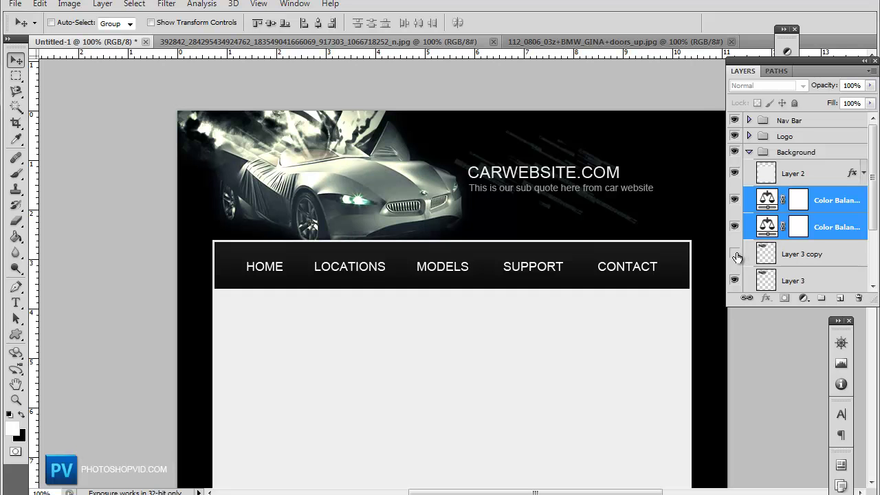
Show Layer 3 copy again and erase its pixels over the HOME link
{"action": "left_click", "coordinate": [736, 254]}
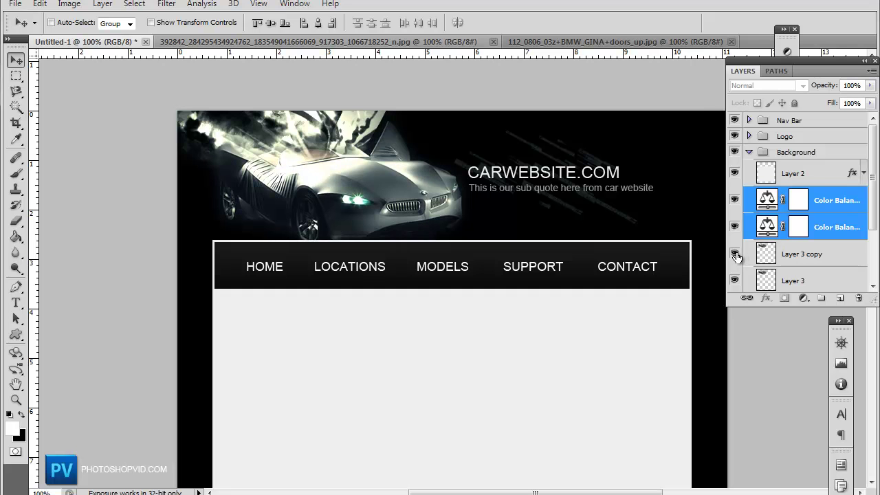
{"action": "left_click", "coordinate": [839, 256]}
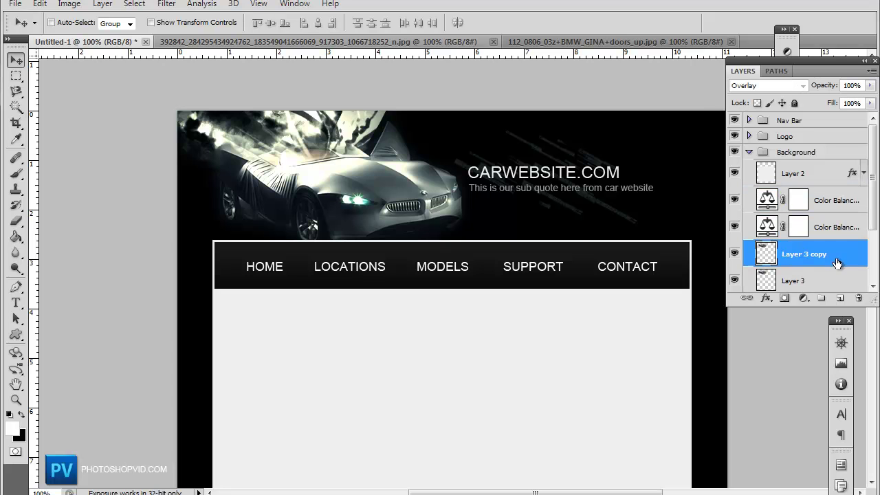
{"action": "left_click", "coordinate": [16, 220]}
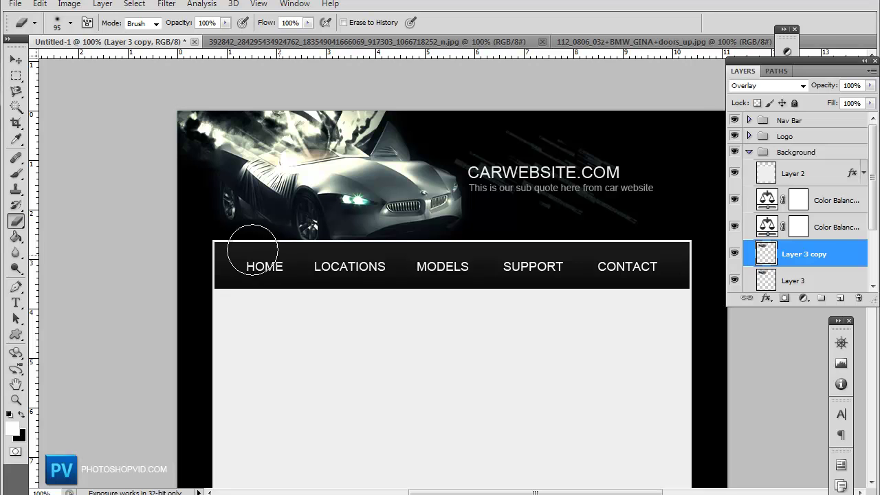
{"action": "mouse_move", "coordinate": [249, 247]}
{"action": "left_mouse_down"}
{"action": "mouse_move", "coordinate": [295, 259]}
{"action": "mouse_move", "coordinate": [226, 244]}
{"action": "left_mouse_up"}
Test erasing Layer 3 near the HOME link and subtitle, undoing the erasures to compare
{"action": "key", "text": "shift+alt+n"}
{"action": "left_click", "coordinate": [747, 282]}
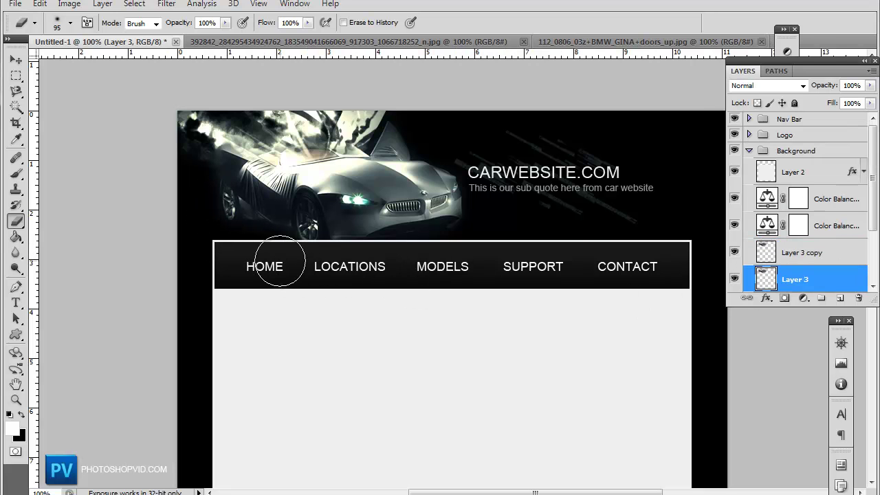
{"action": "mouse_move", "coordinate": [234, 250]}
{"action": "left_mouse_down"}
{"action": "mouse_move", "coordinate": [270, 261]}
{"action": "mouse_move", "coordinate": [216, 245]}
{"action": "left_mouse_up"}
{"action": "key", "text": "ctrl+z"}
{"action": "key", "text": "ctrl+z"}
{"action": "key", "text": "ctrl+z"}
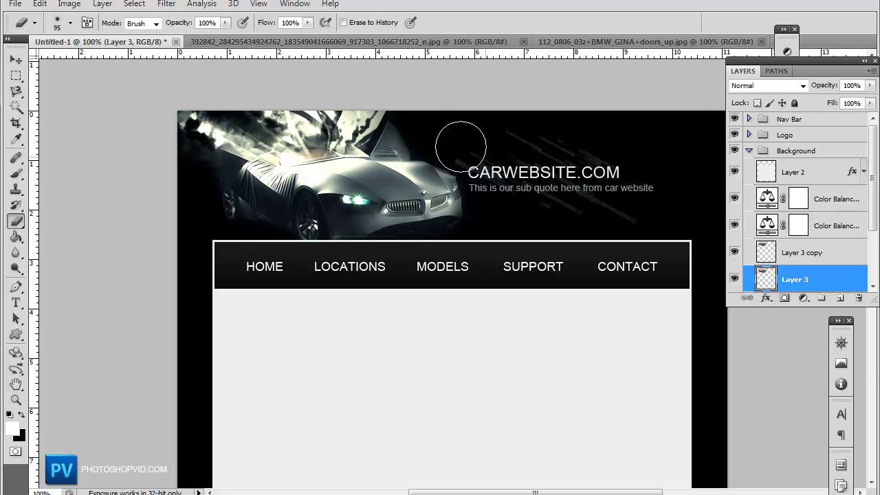
{"action": "left_click", "coordinate": [418, 107]}
{"action": "key", "text": "ctrl+z"}
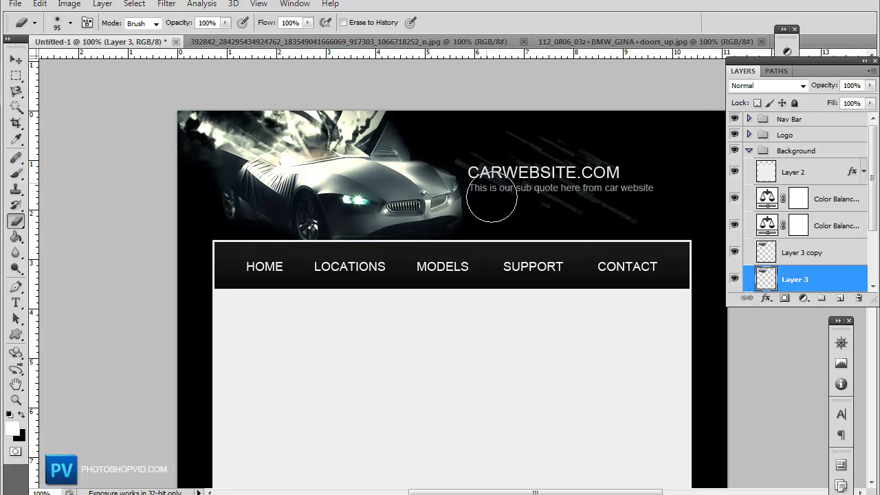
{"action": "key", "text": "ctrl+z"}
{"action": "key", "text": "ctrl+z"}
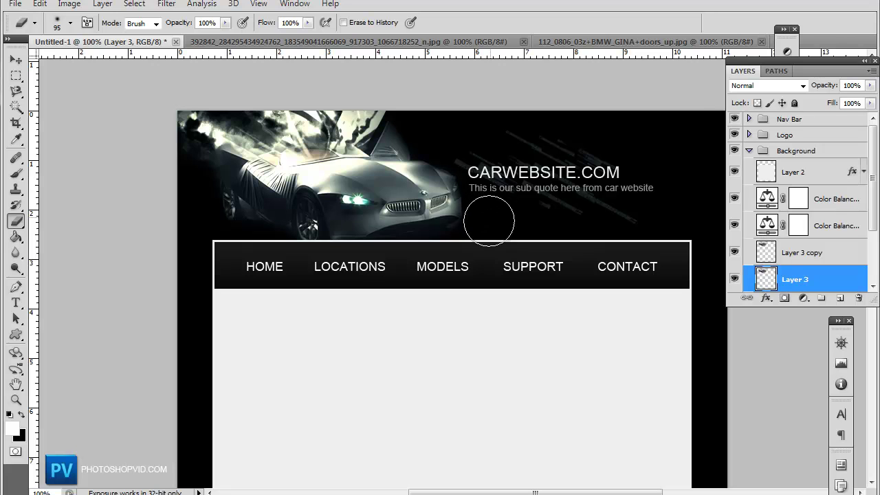
{"action": "key", "text": "ctrl+z"}
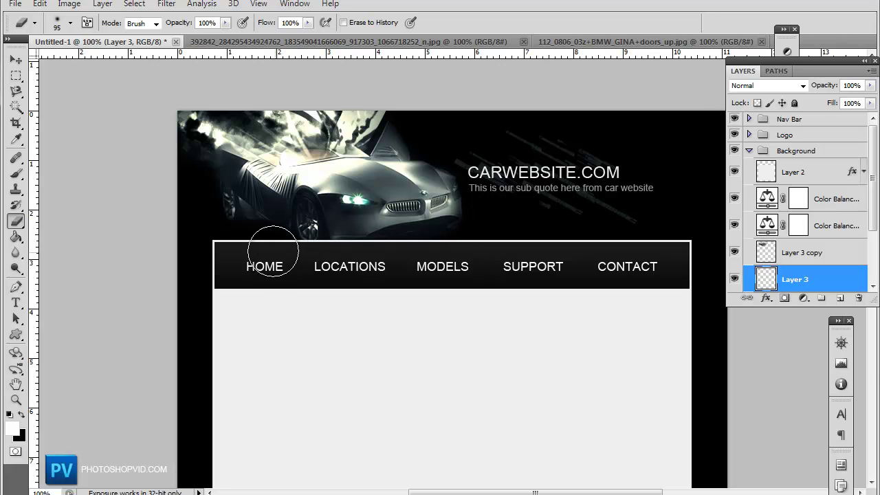
{"action": "key", "text": "ctrl+z"}
Return to the Move tool and scroll through the layout to review the header
{"action": "scroll", "coordinate": [477, 255], "scroll_direction": "down", "scroll_amount": 2}
{"action": "scroll", "coordinate": [239, 332], "scroll_direction": "down", "scroll_amount": 2}
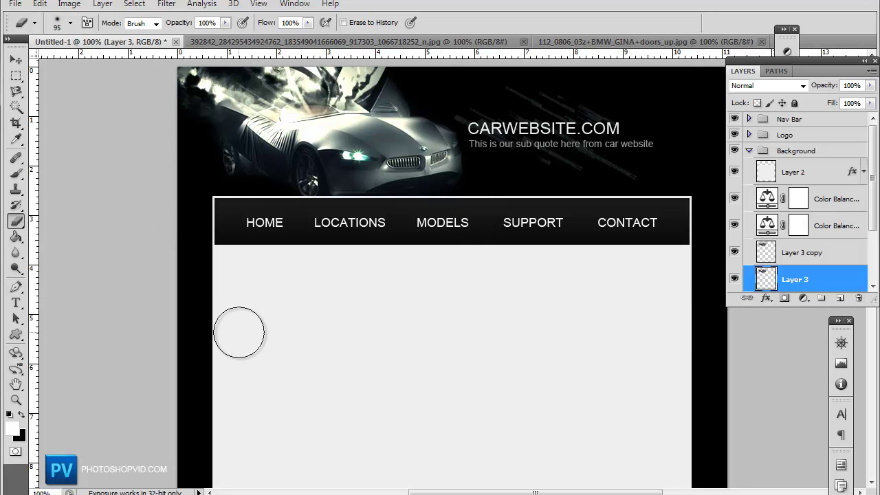
{"action": "scroll", "coordinate": [239, 332], "scroll_direction": "up", "scroll_amount": 4}
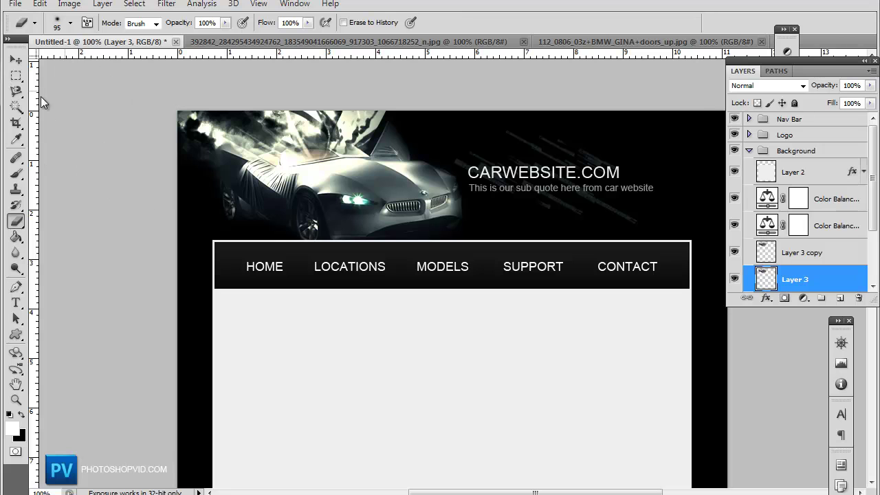
{"action": "left_click", "coordinate": [15, 59]}
{"action": "scroll", "coordinate": [548, 331], "scroll_direction": "down", "scroll_amount": 5}
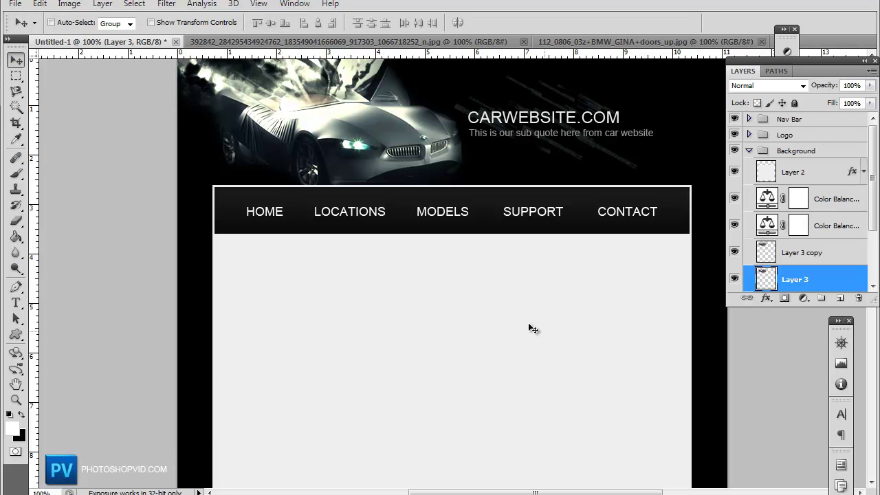
{"action": "scroll", "coordinate": [510, 350], "scroll_direction": "down", "scroll_amount": 10}
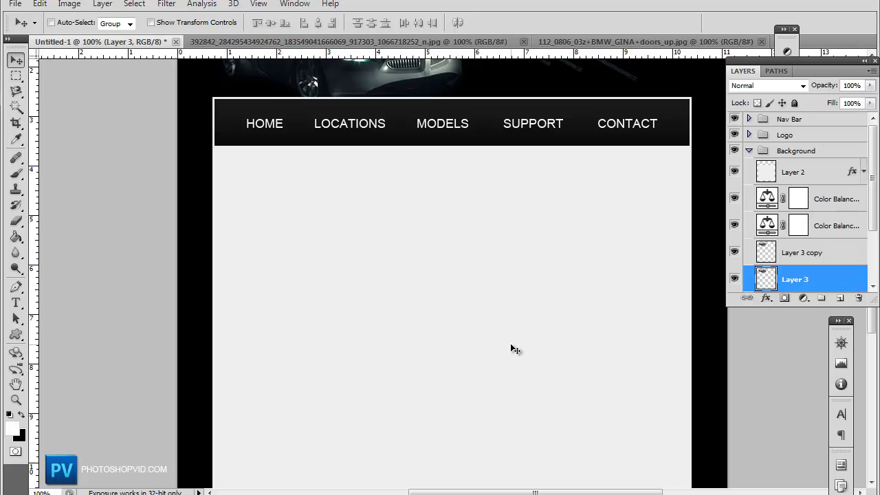
{"action": "scroll", "coordinate": [511, 350], "scroll_direction": "up", "scroll_amount": 10}
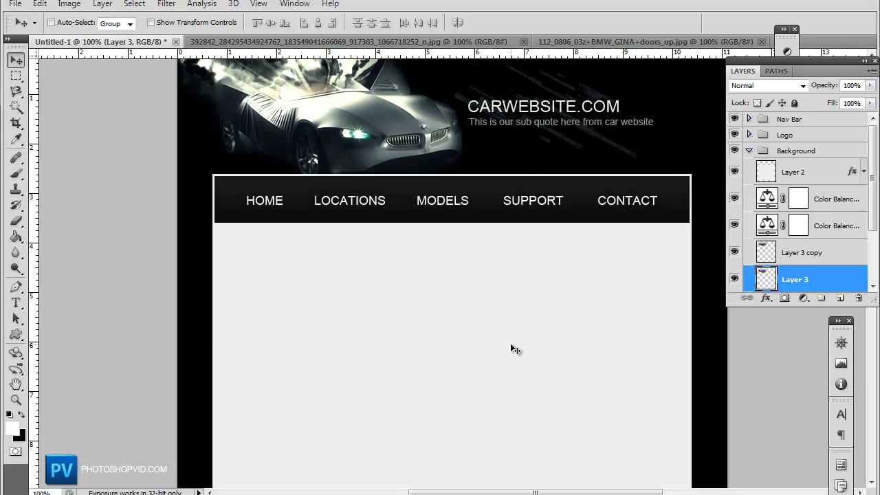
{"action": "scroll", "coordinate": [511, 350], "scroll_direction": "up", "scroll_amount": 4}
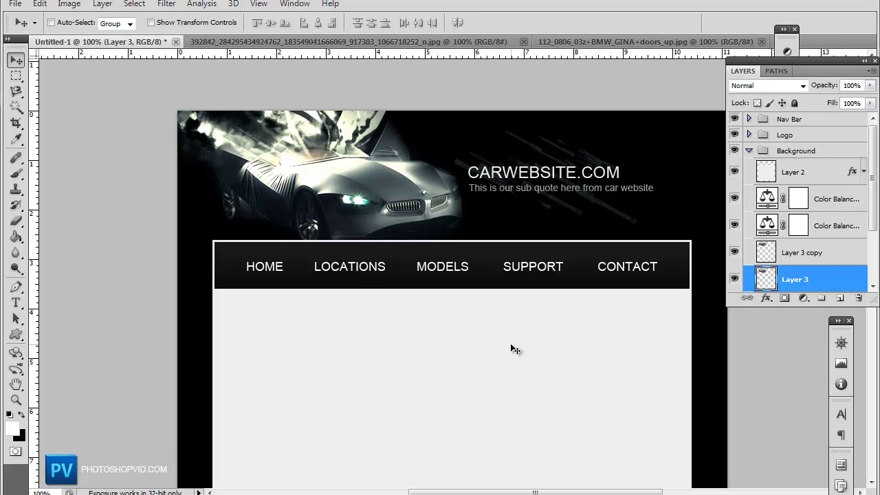
Create a new layer group named 'Sub Menu' above the Nav Bar group
{"action": "left_click", "coordinate": [749, 152]}
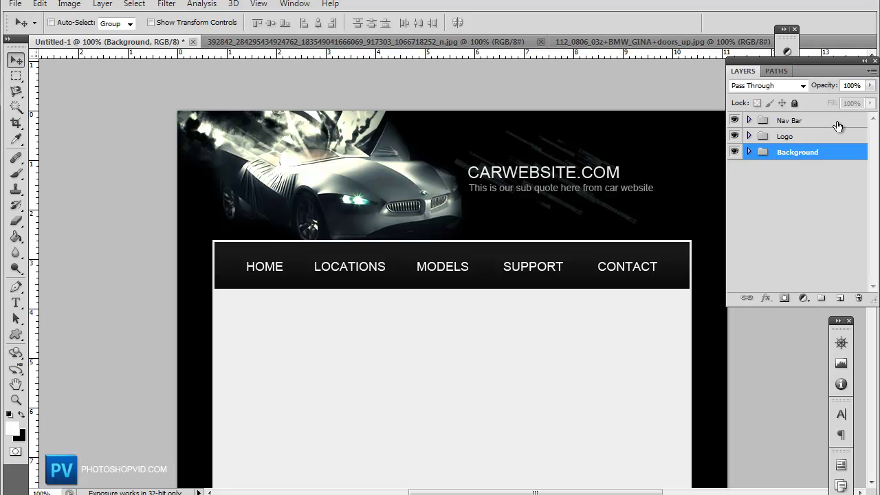
{"action": "left_click", "coordinate": [839, 123]}
{"action": "left_click", "coordinate": [821, 299]}
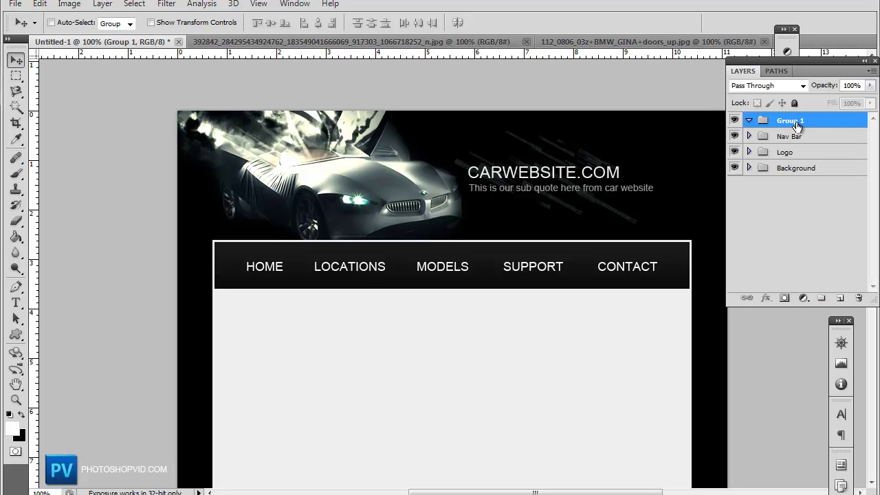
{"action": "double_click", "coordinate": [797, 127]}
{"action": "type", "text": "Sub Menu"}
{"action": "key", "text": "Return"}
Add a new layer in Sub Menu and marquee a left column below the nav bar
{"action": "left_click", "coordinate": [839, 298]}
{"action": "scroll", "coordinate": [80, 118], "scroll_direction": "down", "scroll_amount": 3}
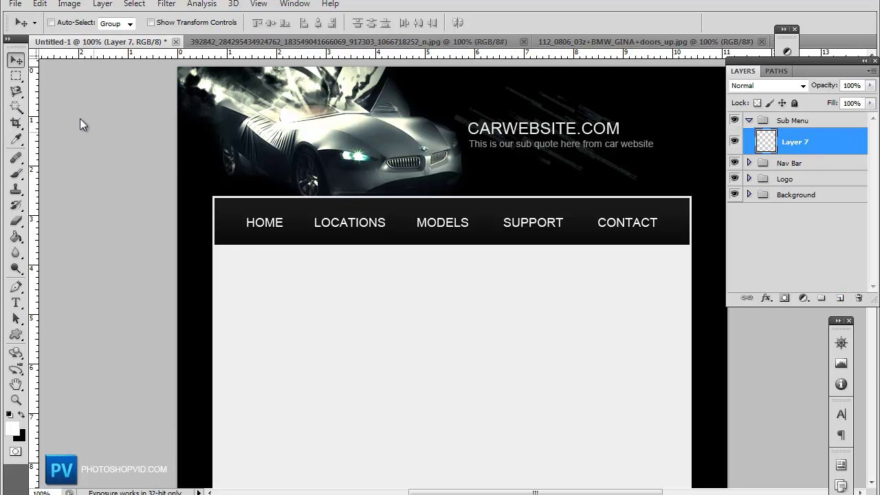
{"action": "key", "text": "m"}
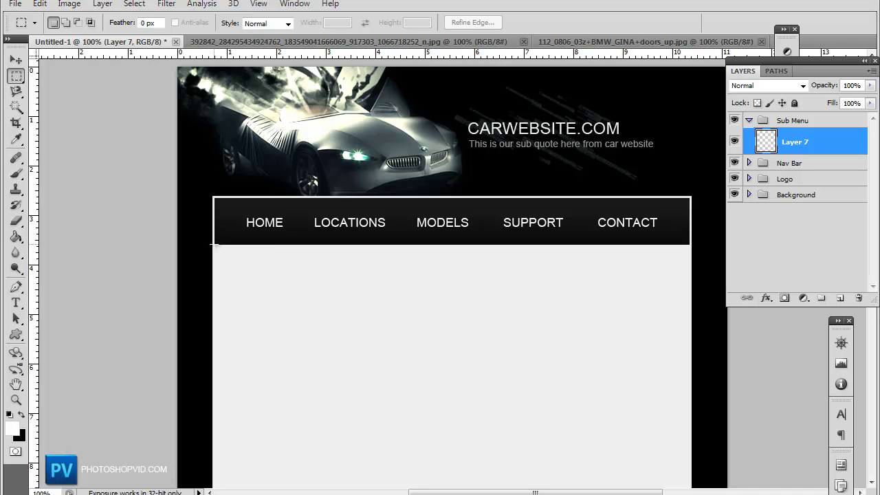
{"action": "left_click_drag", "start_coordinate": [215, 245], "coordinate": [357, 487]}
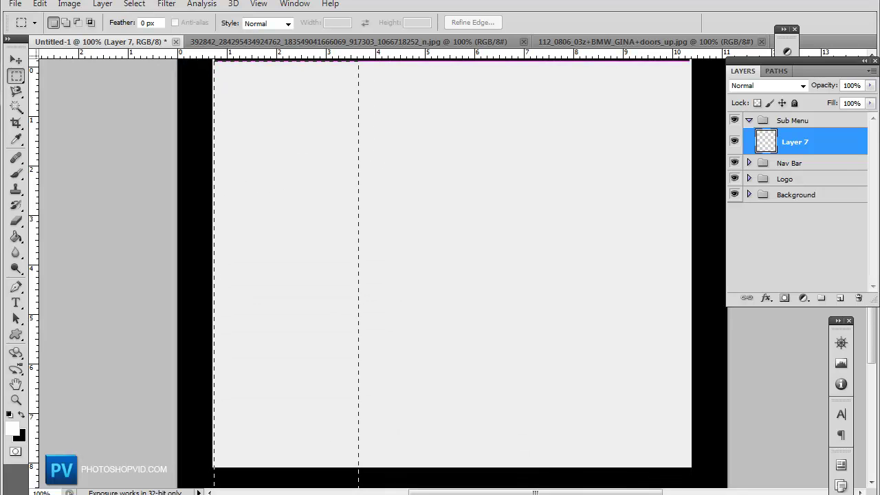
{"action": "left_click_drag", "start_coordinate": [358, 489], "coordinate": [349, 448]}
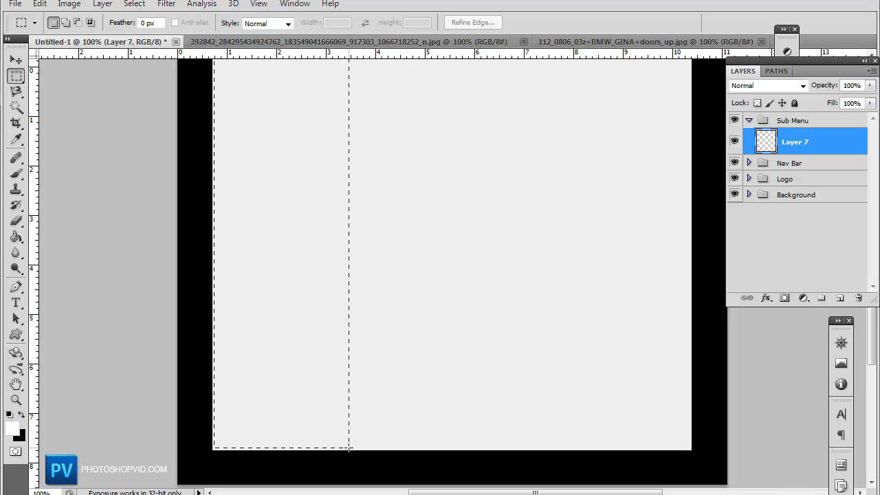
Fill the sidebar selection with black and set the layer opacity to 7%
{"action": "left_click", "coordinate": [16, 237]}
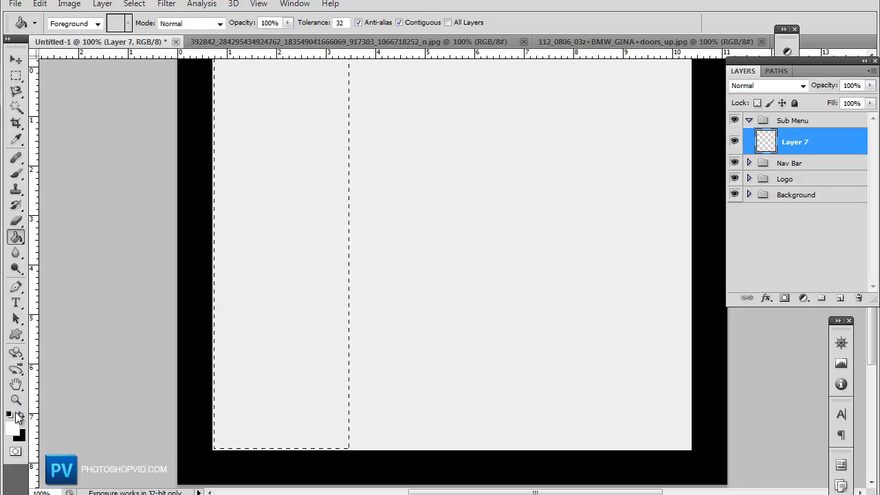
{"action": "left_click", "coordinate": [21, 413]}
{"action": "scroll", "coordinate": [286, 206], "scroll_direction": "up", "scroll_amount": 4}
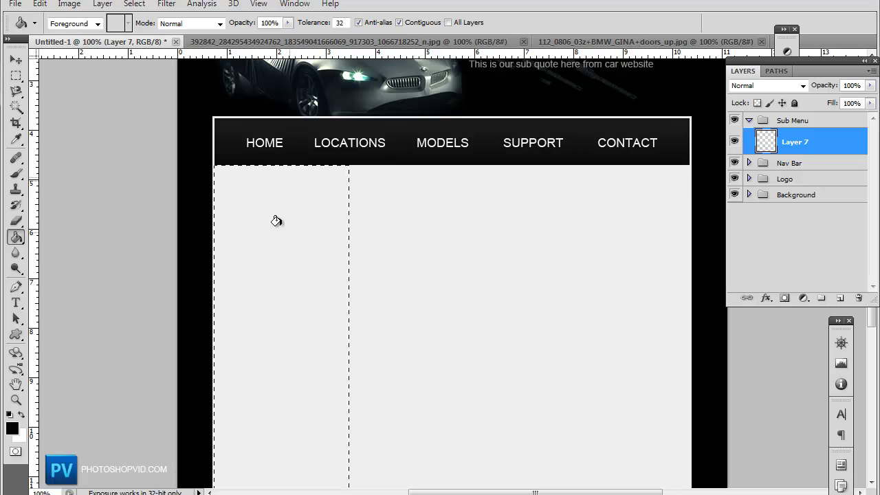
{"action": "left_click", "coordinate": [284, 252]}
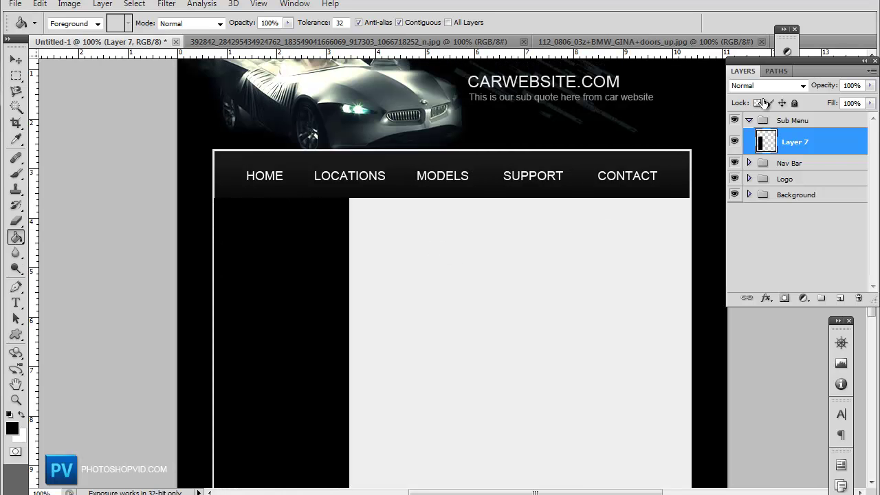
{"action": "left_click", "coordinate": [869, 85]}
{"action": "left_click_drag", "start_coordinate": [868, 99], "coordinate": [802, 108]}
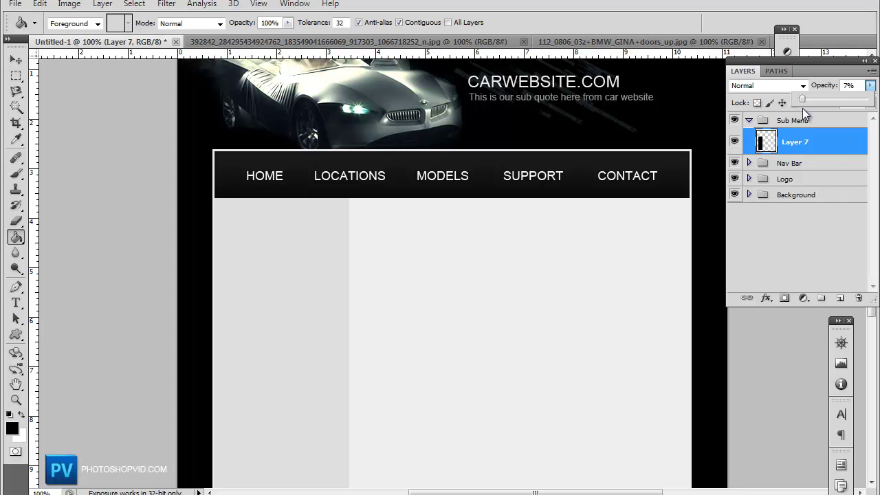
{"action": "left_click", "coordinate": [16, 303]}
Select all the nav link text and set it to 14 pt
{"action": "left_click", "coordinate": [535, 176]}
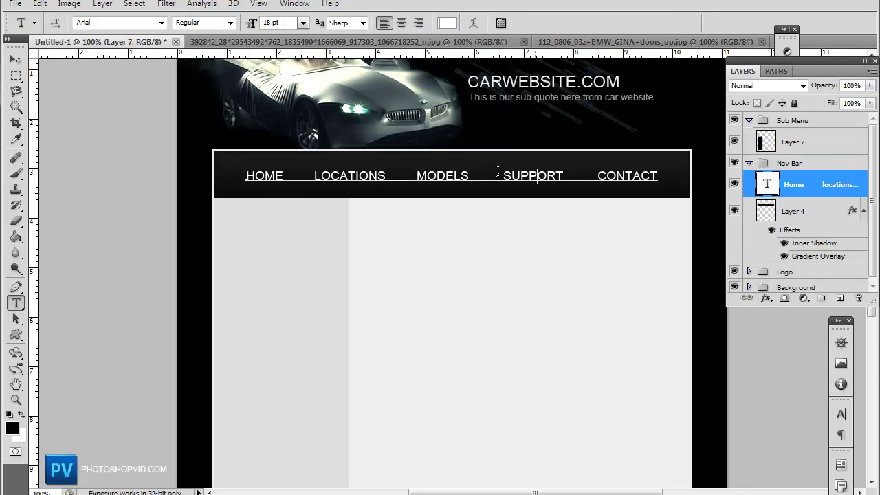
{"action": "key", "text": "ctrl+a"}
{"action": "left_click", "coordinate": [302, 23]}
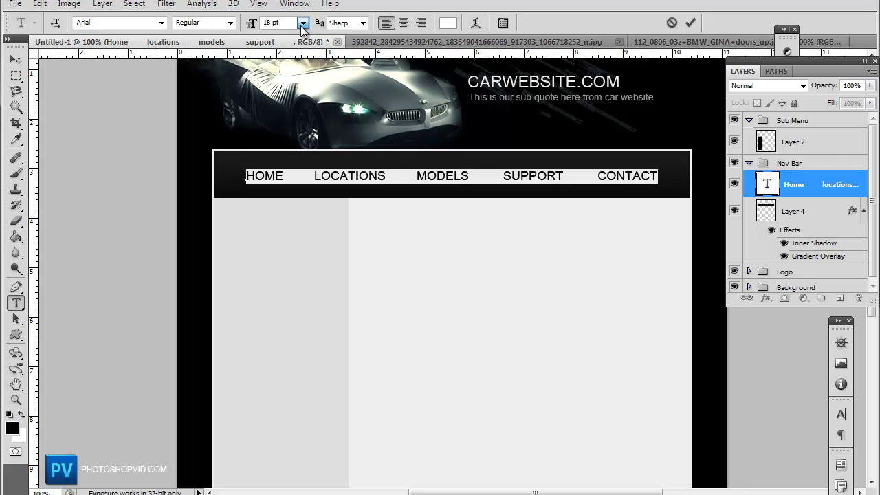
{"action": "left_click", "coordinate": [318, 147]}
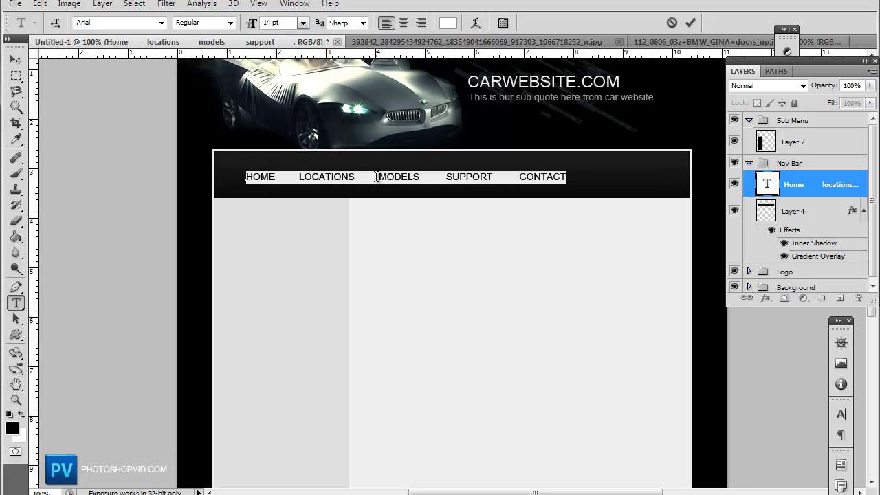
Adjust the spacing between HOME, LOCATIONS and MODELS in the nav text
{"action": "left_click", "coordinate": [370, 176]}
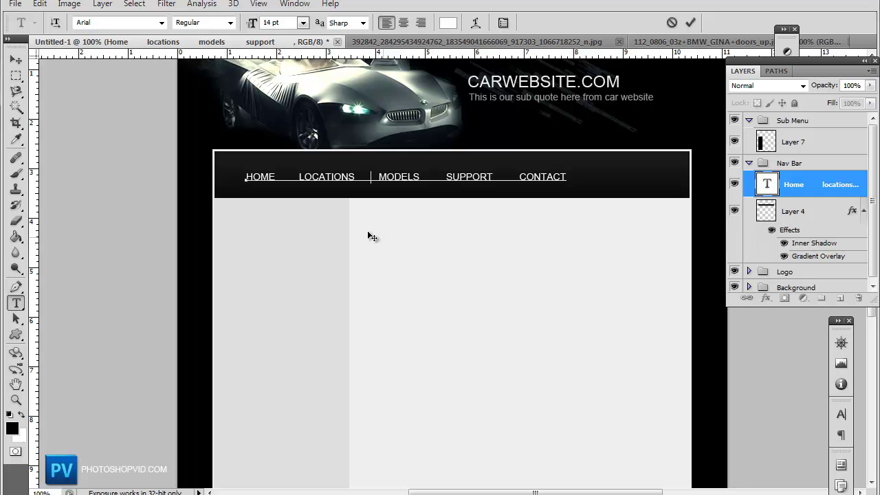
{"action": "left_click", "coordinate": [278, 177]}
{"action": "left_click_drag", "start_coordinate": [296, 177], "coordinate": [283, 177]}
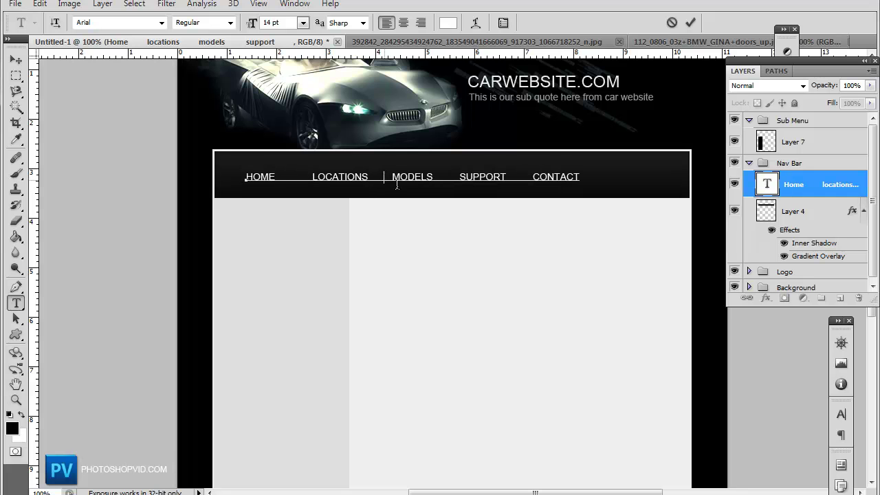
{"action": "left_click", "coordinate": [451, 178]}
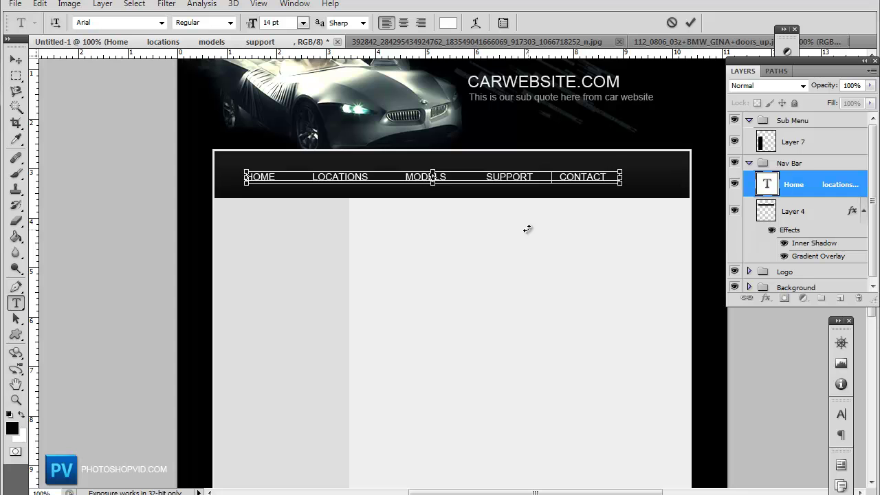
{"action": "left_click_drag", "start_coordinate": [306, 177], "coordinate": [291, 176]}
{"action": "key", "text": "Left"}
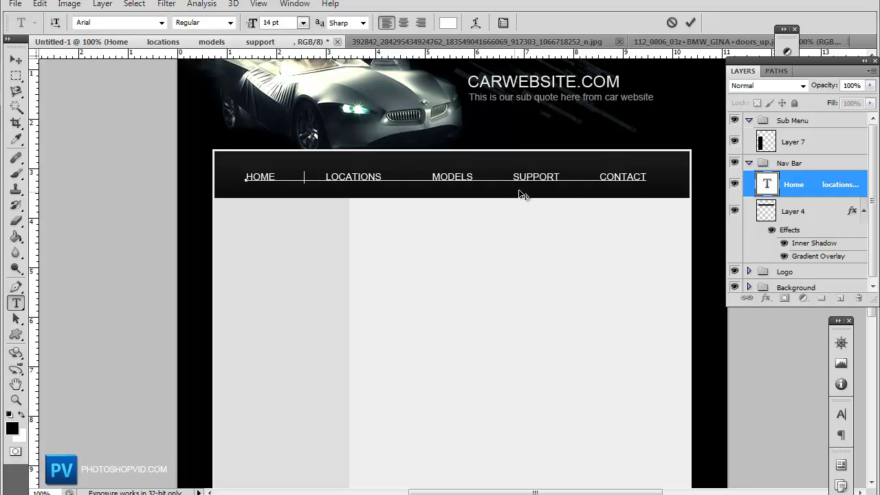
{"action": "left_click", "coordinate": [586, 180]}
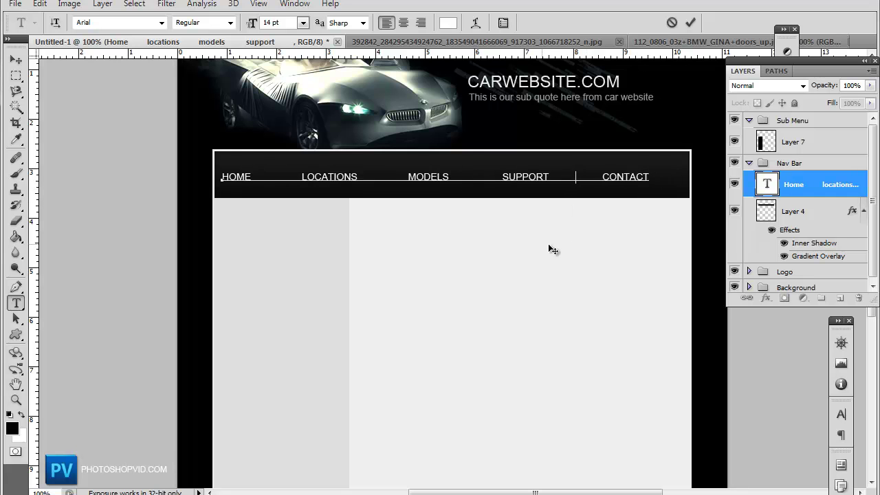
Remove extra spaces before SUPPORT and CONTACT and commit the nav text
{"action": "key", "text": "ctrl+z"}
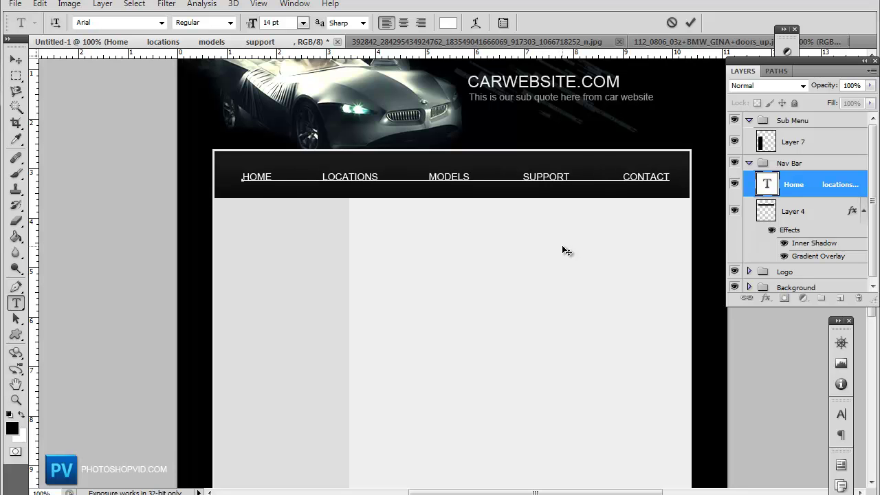
{"action": "key", "text": "BackSpace"}
{"action": "left_click", "coordinate": [513, 180]}
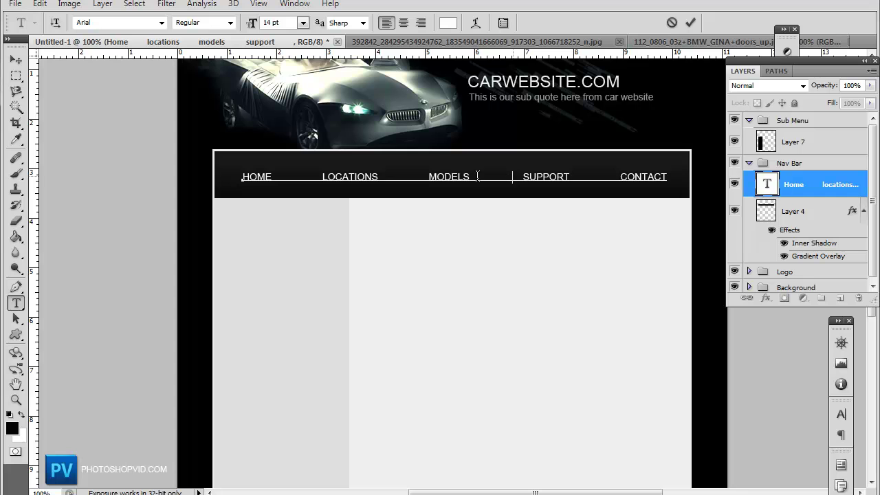
{"action": "key", "text": "Left"}
{"action": "key", "text": "BackSpace"}
{"action": "key", "text": "BackSpace"}
{"action": "key", "text": "BackSpace"}
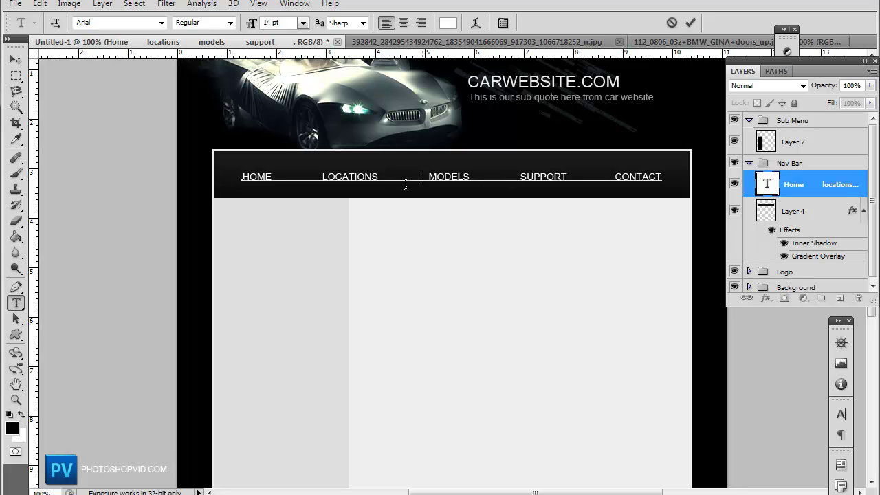
{"action": "key", "text": "BackSpace"}
{"action": "key", "text": "BackSpace"}
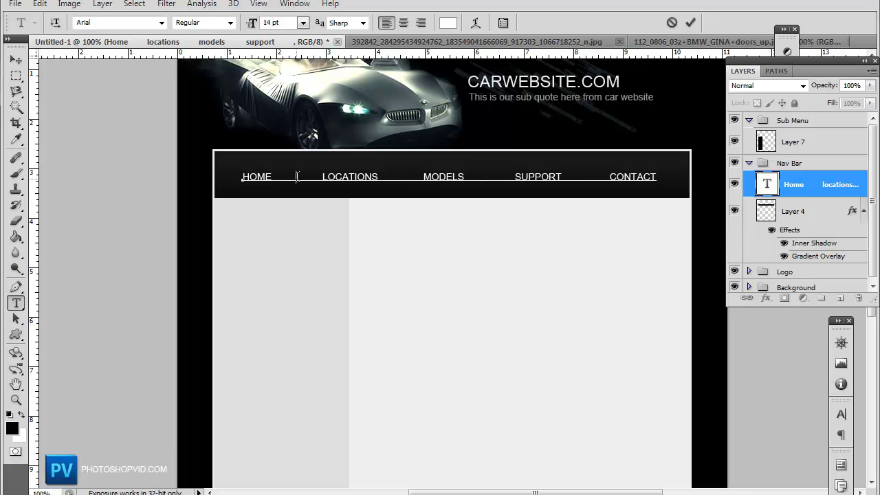
{"action": "key", "text": "BackSpace"}
{"action": "key", "text": "BackSpace"}
{"action": "left_click", "coordinate": [16, 60]}
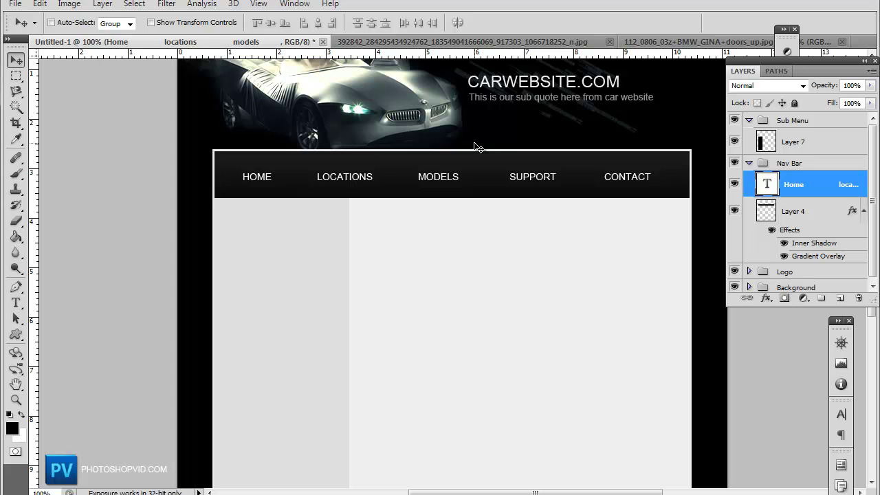
Nudge the nav text up one pixel
{"action": "key", "text": "Up"}
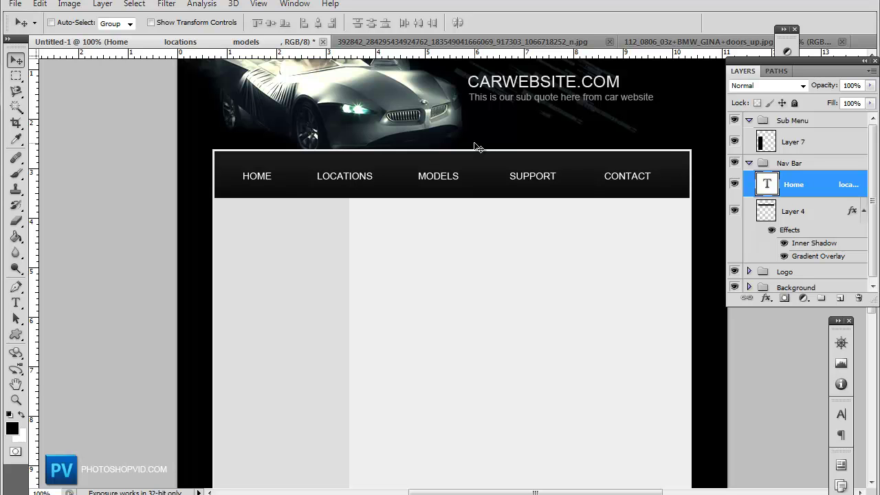
{"action": "scroll", "coordinate": [477, 147], "scroll_direction": "up", "scroll_amount": 2}
{"action": "scroll", "coordinate": [477, 146], "scroll_direction": "down", "scroll_amount": 1}
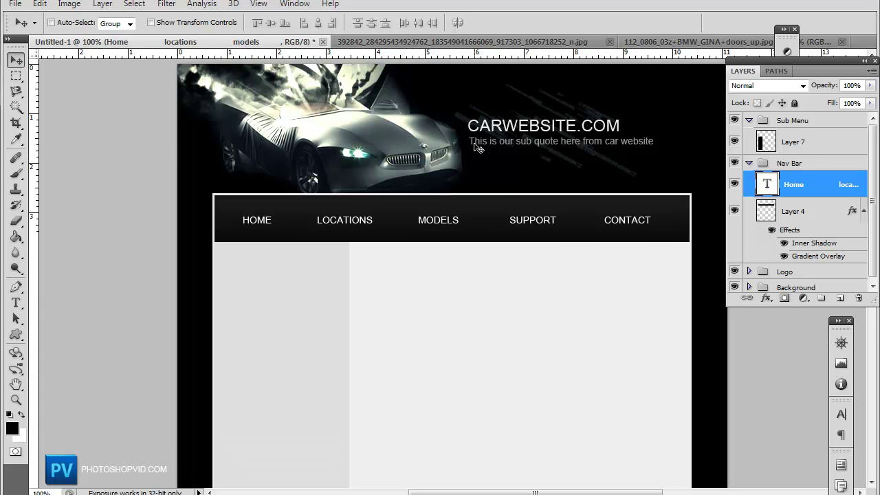
{"action": "scroll", "coordinate": [474, 146], "scroll_direction": "down", "scroll_amount": 3}
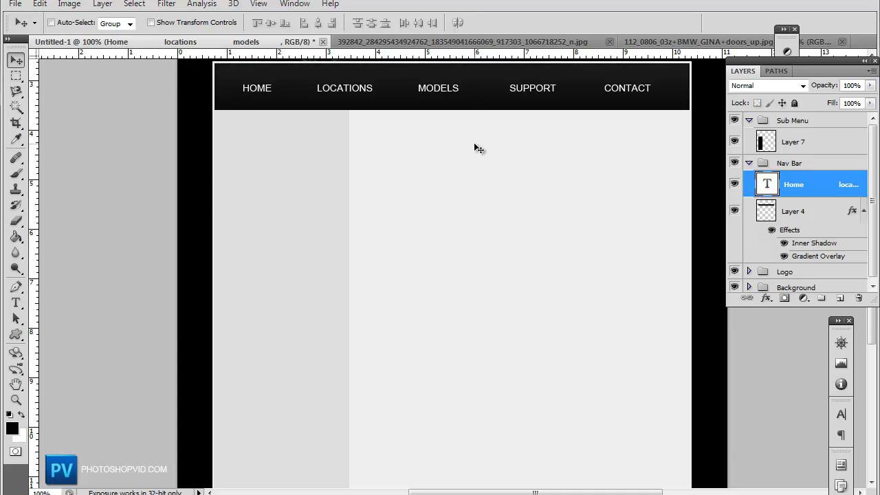
{"action": "scroll", "coordinate": [473, 147], "scroll_direction": "down", "scroll_amount": 3}
{"action": "scroll", "coordinate": [473, 147], "scroll_direction": "up", "scroll_amount": 1}
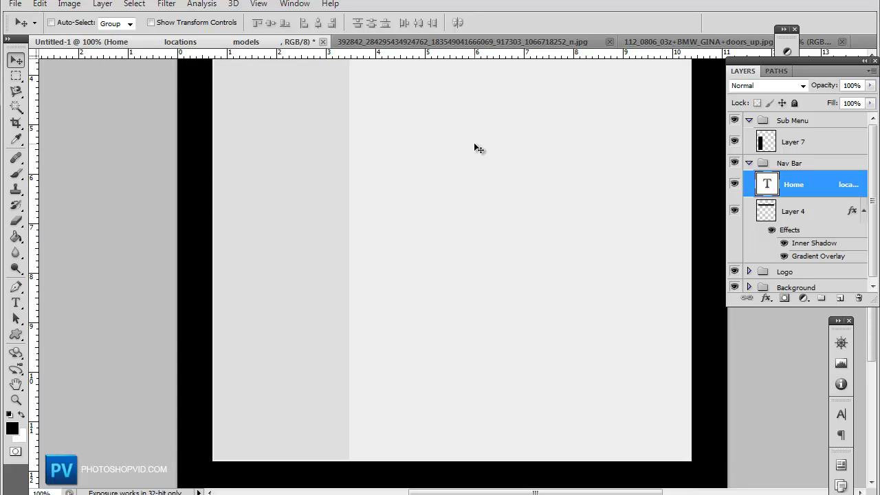
{"action": "scroll", "coordinate": [474, 147], "scroll_direction": "up", "scroll_amount": 3}
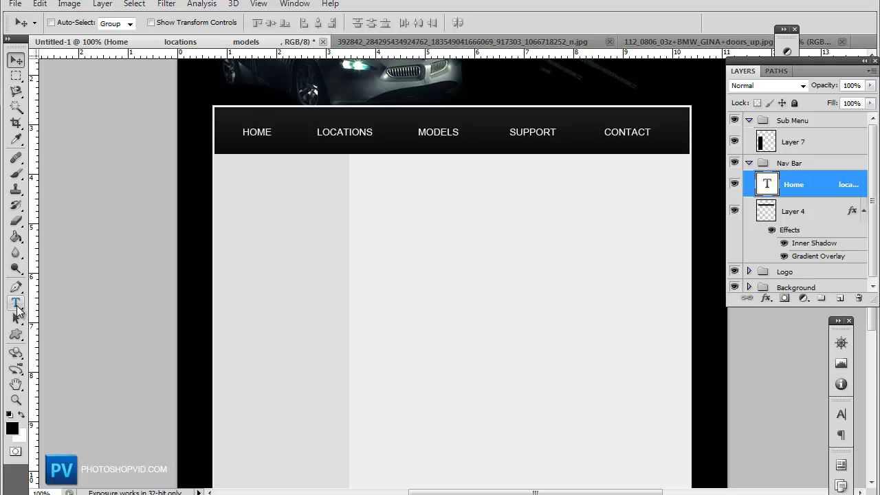
Start a new text layer at the sidebar top, then launch Firefox
{"action": "left_click", "coordinate": [16, 303]}
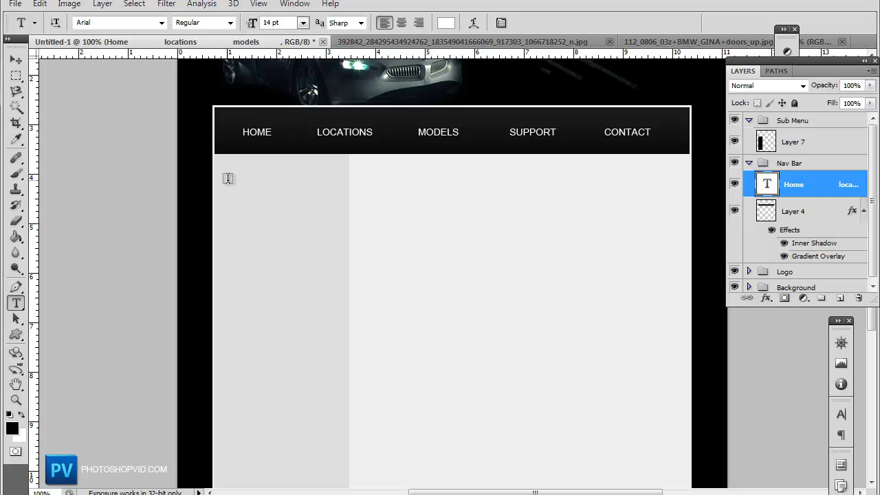
{"action": "left_click", "coordinate": [227, 179]}
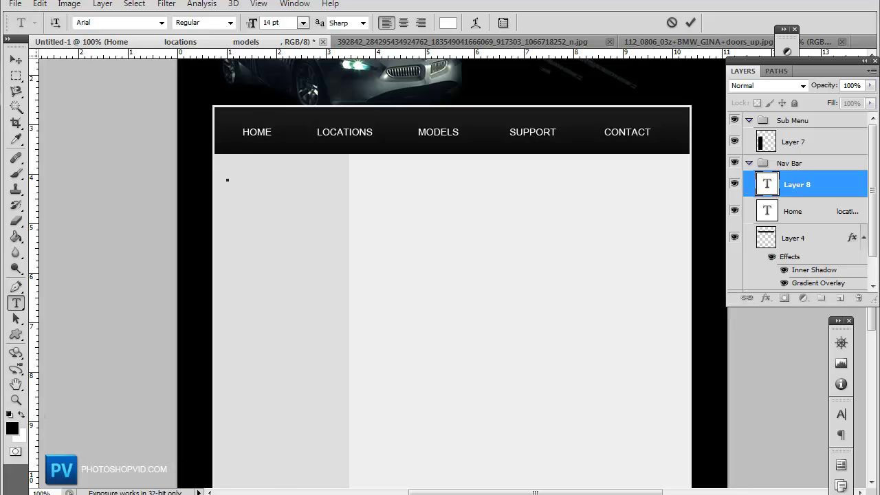
{"action": "key", "text": "super"}
{"action": "left_click", "coordinate": [442, 83]}
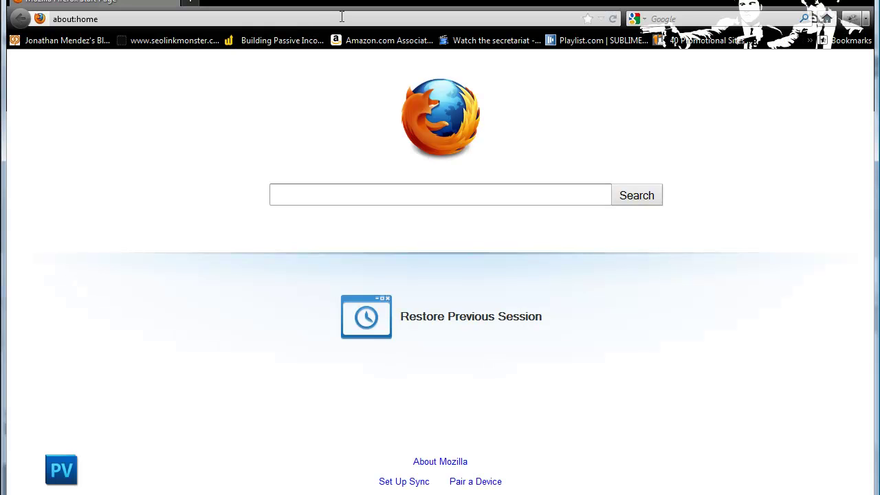
Load lipsum.com in Firefox
{"action": "left_click", "coordinate": [342, 16]}
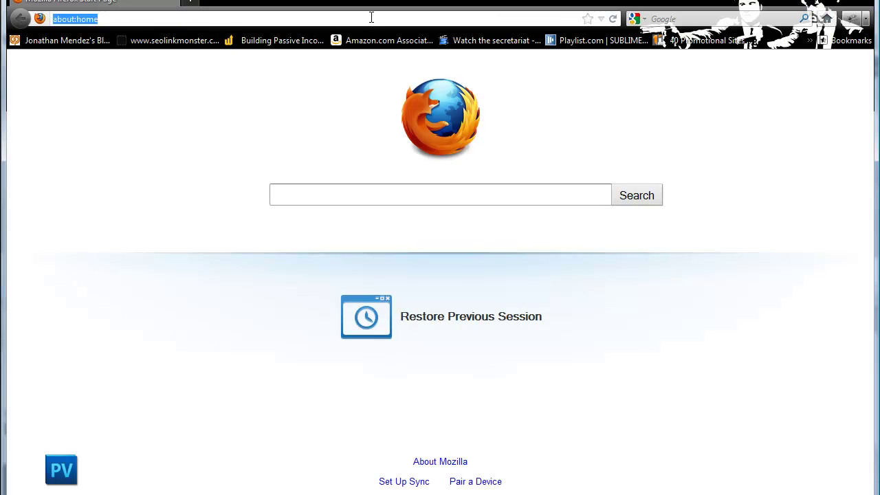
{"action": "key", "text": "BackSpace"}
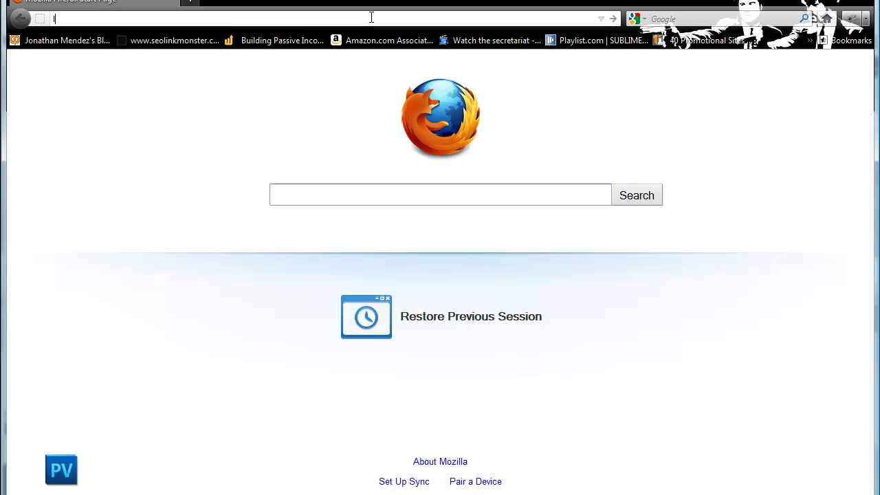
{"action": "type", "text": "lu"}
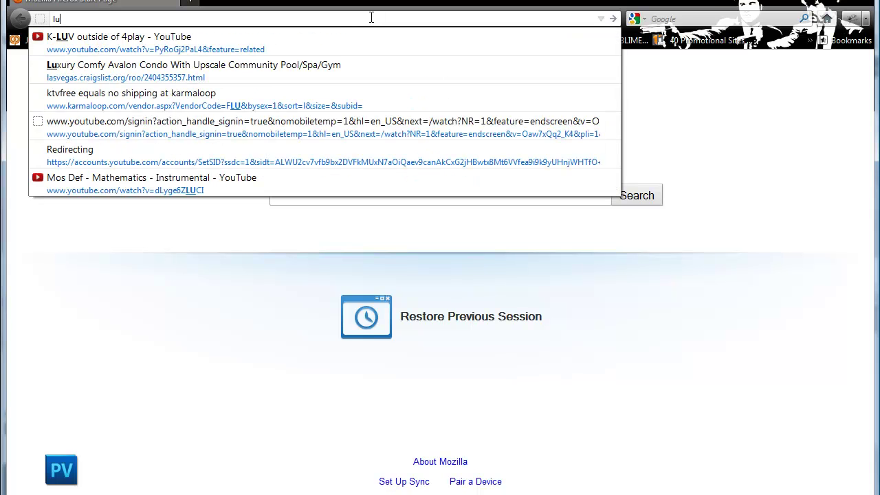
{"action": "key", "text": "BackSpace"}
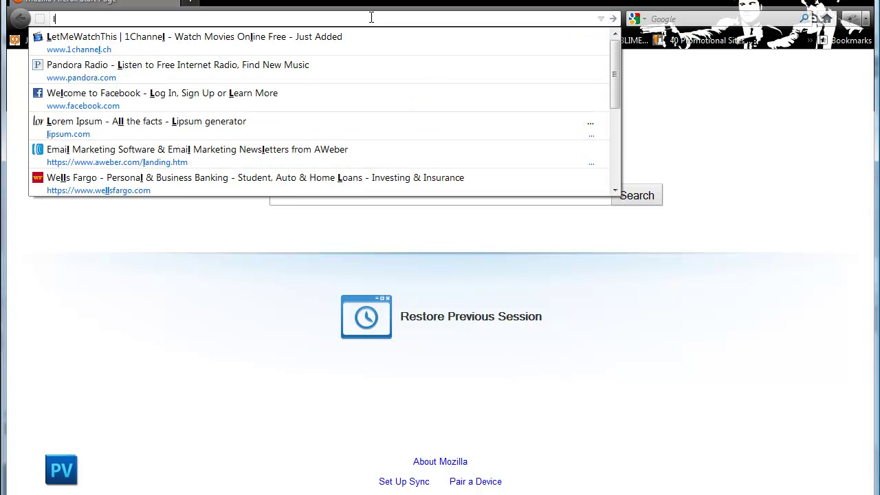
{"action": "type", "text": "ipsum.com"}
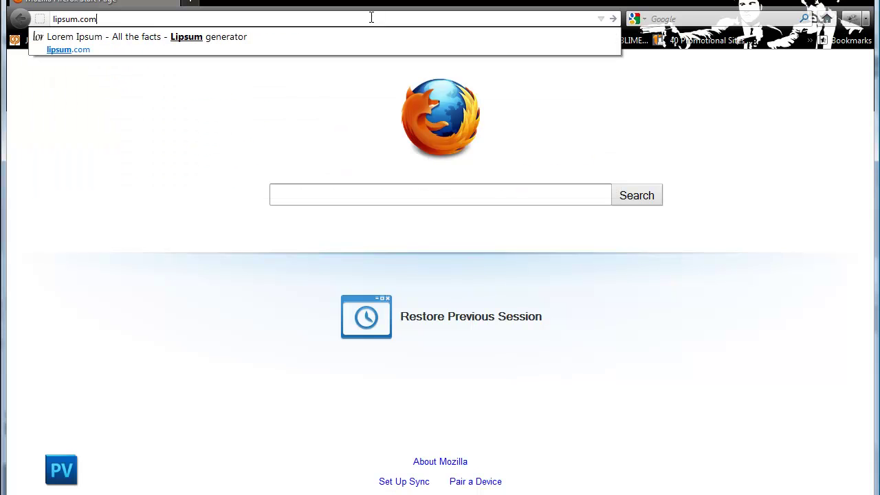
{"action": "key", "text": "Return"}
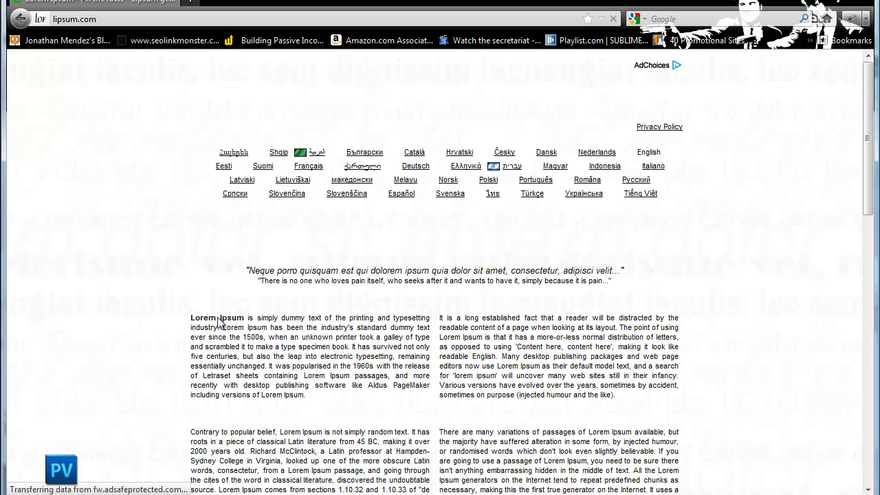
Select only the first 'What is Lorem Ipsum?' paragraph
{"action": "left_click_drag", "start_coordinate": [196, 318], "coordinate": [615, 402]}
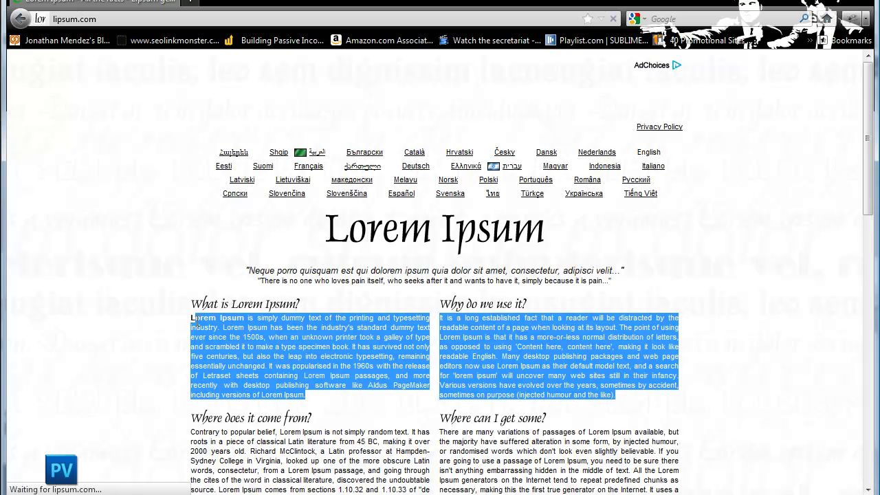
{"action": "left_click", "coordinate": [290, 380]}
{"action": "left_click_drag", "start_coordinate": [307, 395], "coordinate": [191, 317]}
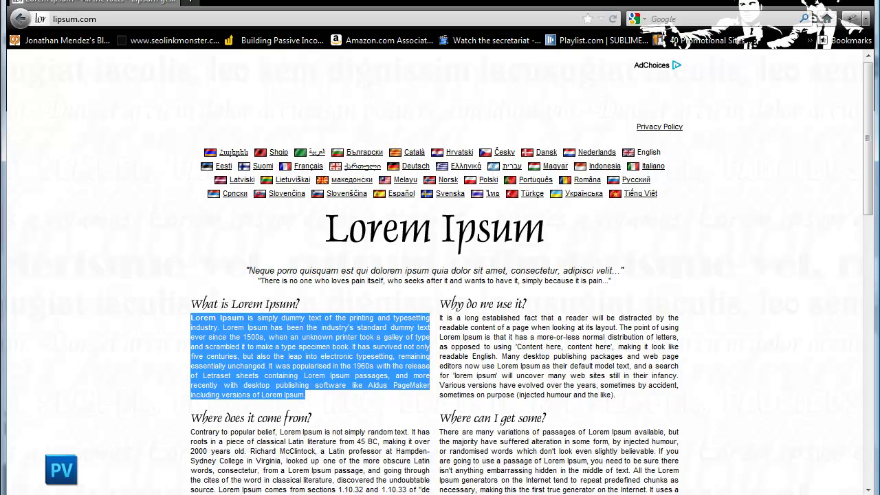
Paste the Lorem Ipsum paragraph into the Photoshop text layer and select it all
{"action": "key", "text": "alt+Tab"}
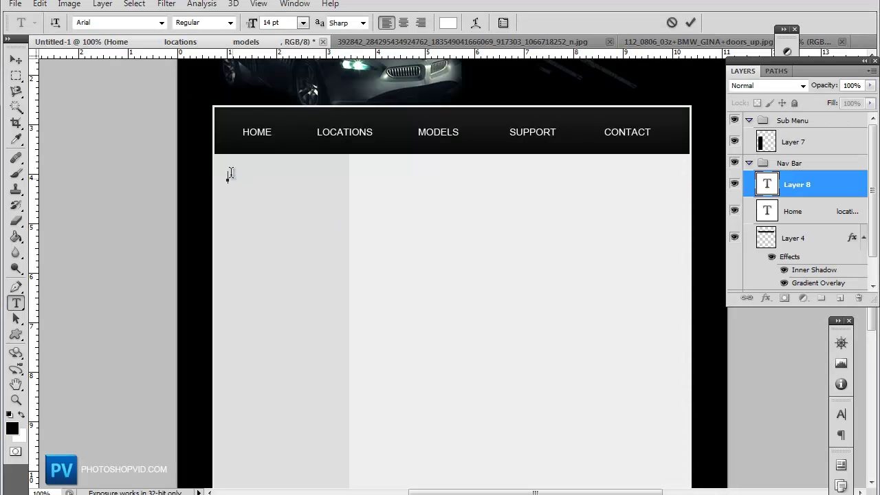
{"action": "key", "text": "ctrl+v"}
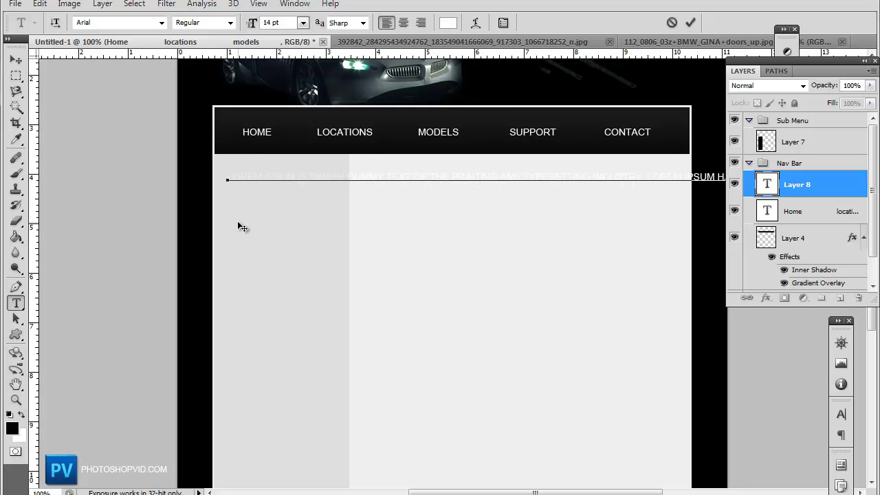
{"action": "key", "text": "ctrl+a"}
{"action": "left_click", "coordinate": [22, 413]}
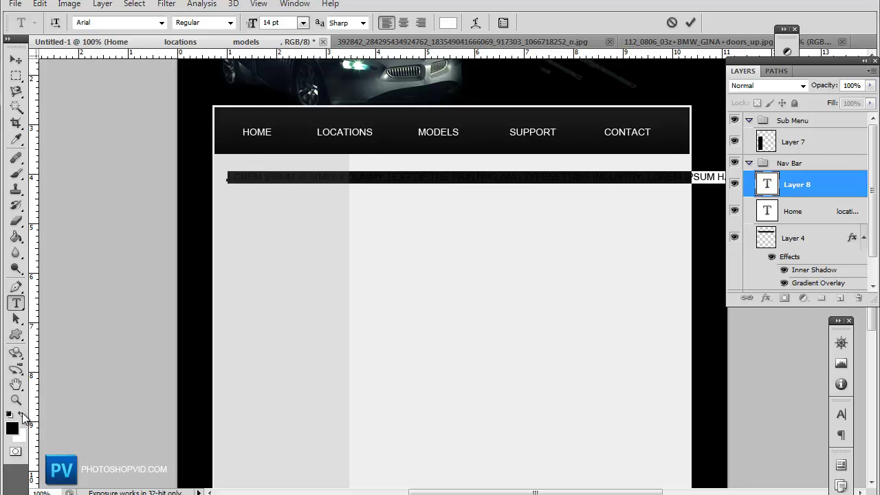
{"action": "left_click", "coordinate": [22, 412]}
{"action": "left_click", "coordinate": [332, 178]}
{"action": "key", "text": "ctrl+a"}
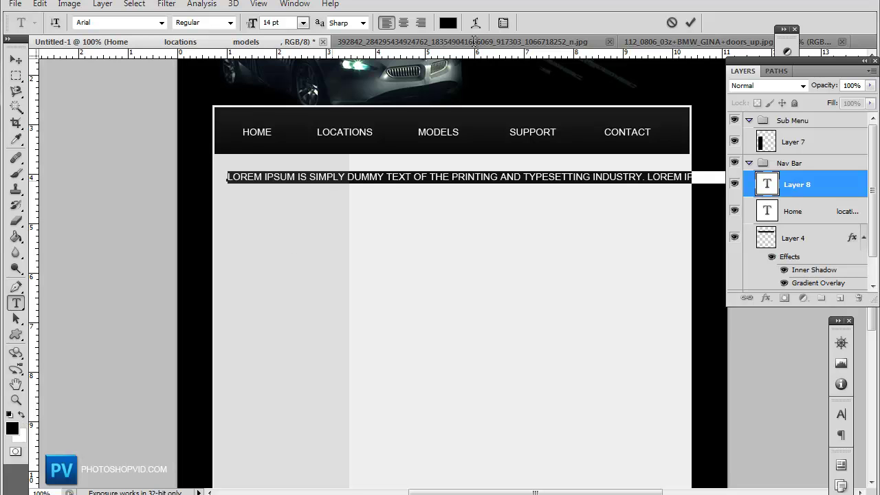
Turn off All Caps, set 12 pt with anti-aliasing None, and open the foreground colour
{"action": "left_click", "coordinate": [503, 23]}
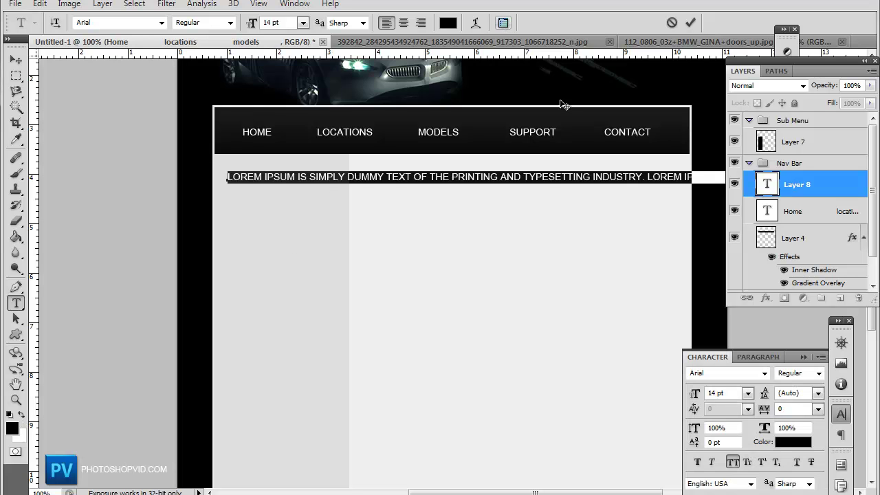
{"action": "left_click", "coordinate": [732, 465]}
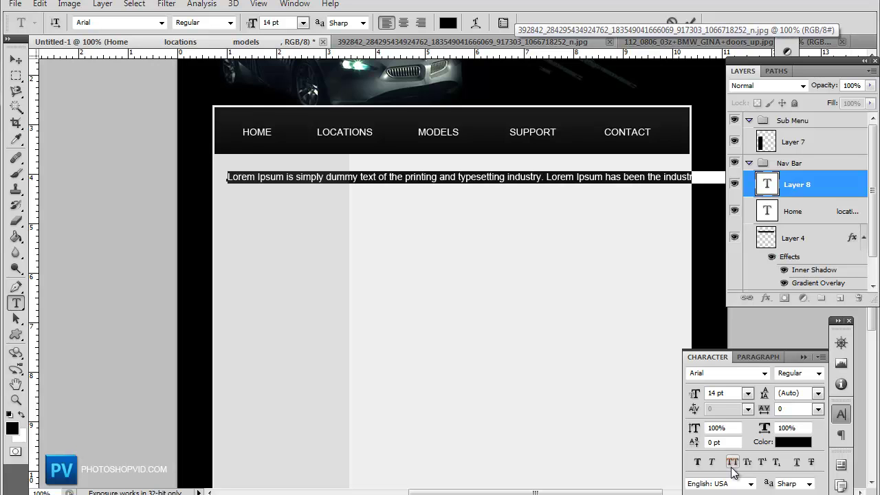
{"action": "left_click", "coordinate": [303, 23]}
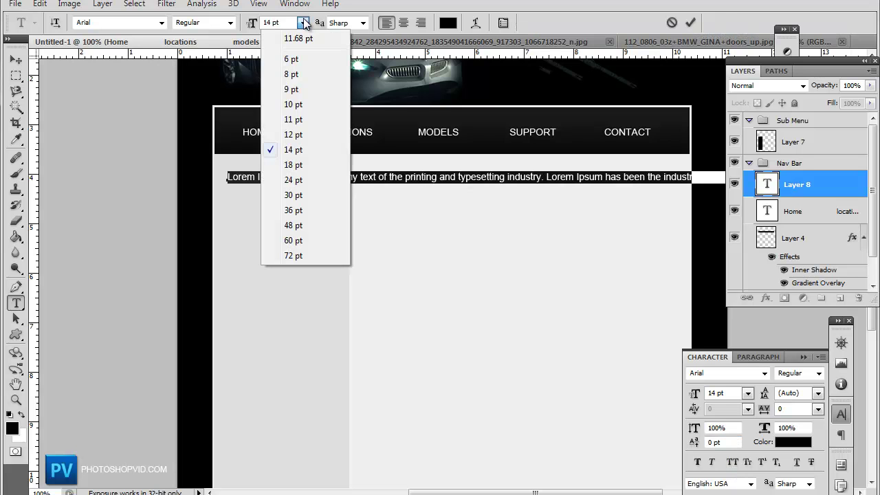
{"action": "left_click", "coordinate": [313, 135]}
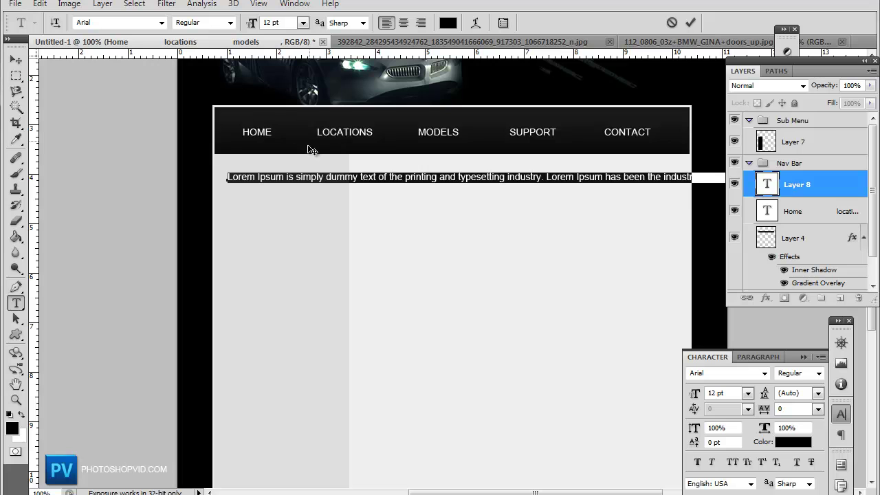
{"action": "left_click", "coordinate": [363, 23]}
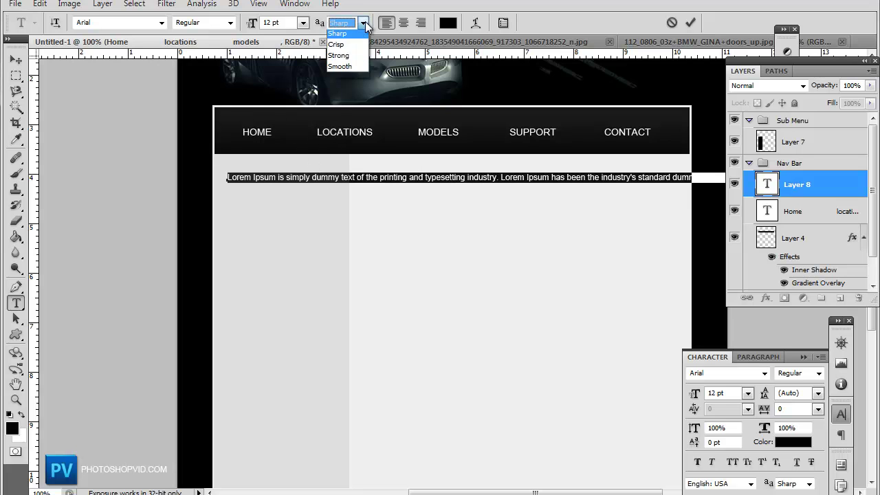
{"action": "left_click", "coordinate": [359, 36]}
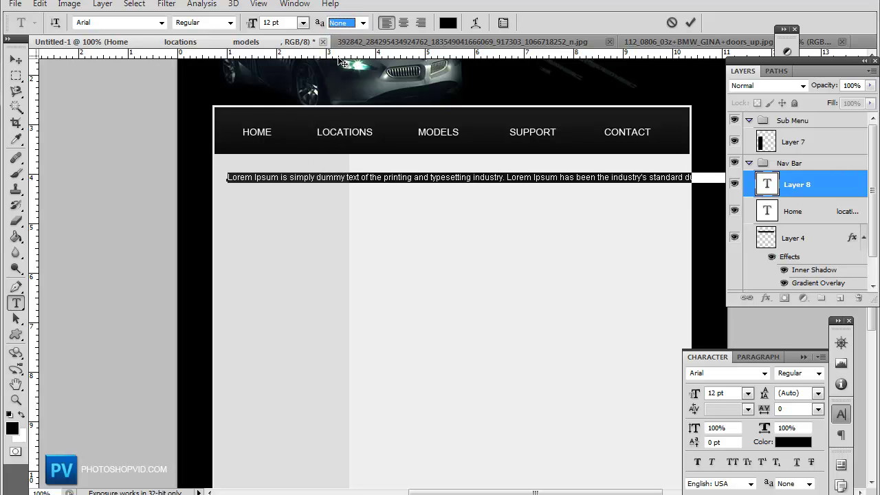
{"action": "left_click", "coordinate": [306, 180]}
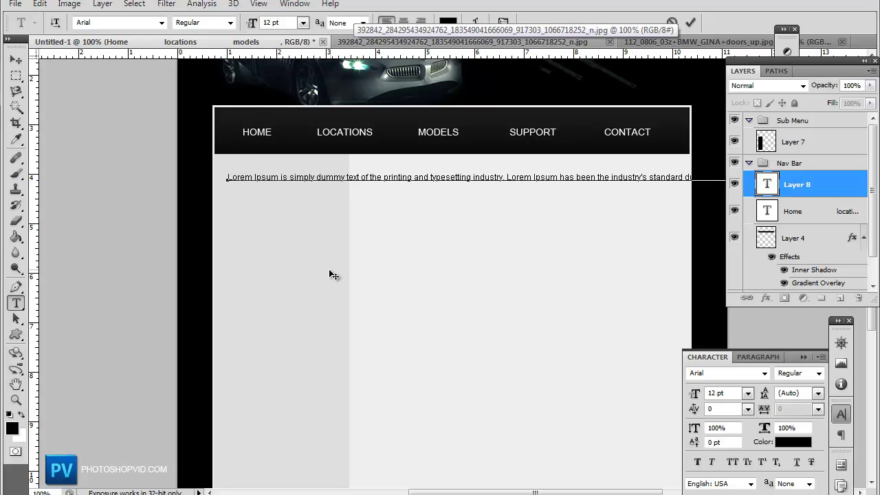
{"action": "key", "text": "ctrl+a"}
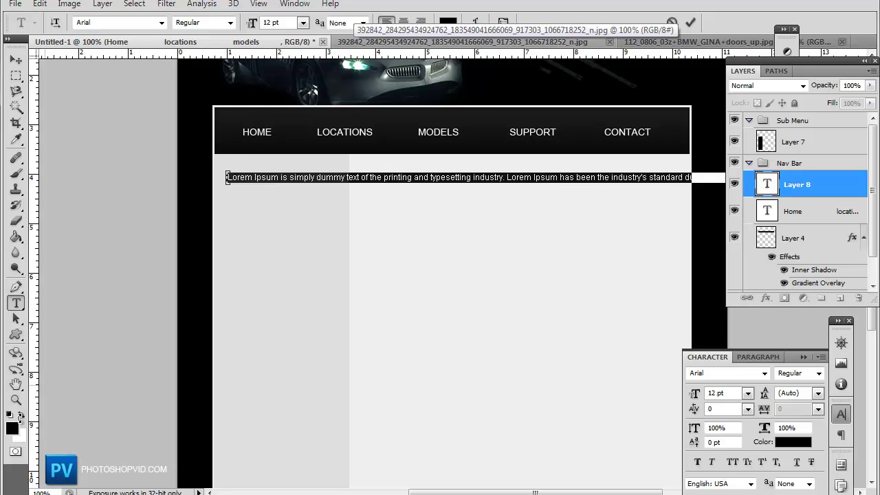
{"action": "left_click", "coordinate": [12, 428]}
Make the text dark grey #4b4b4b and break the line after 'dum'
{"action": "left_click_drag", "start_coordinate": [262, 364], "coordinate": [237, 368]}
{"action": "left_click", "coordinate": [582, 236]}
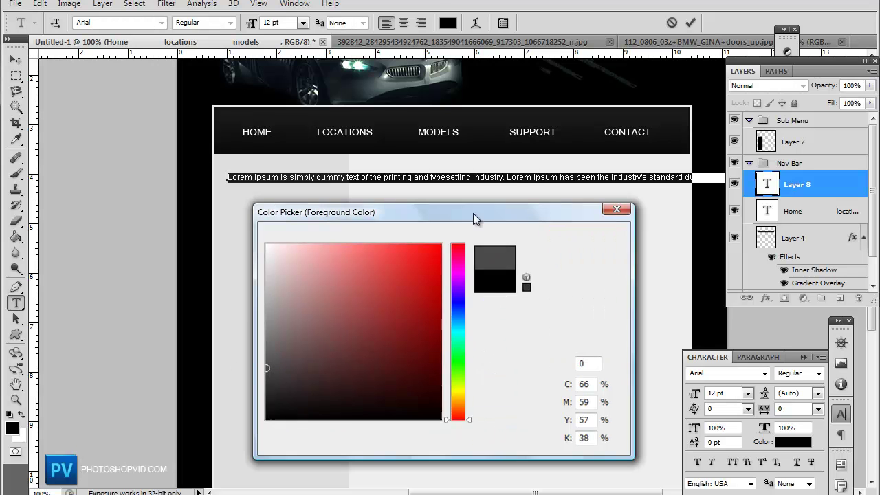
{"action": "left_click", "coordinate": [446, 179]}
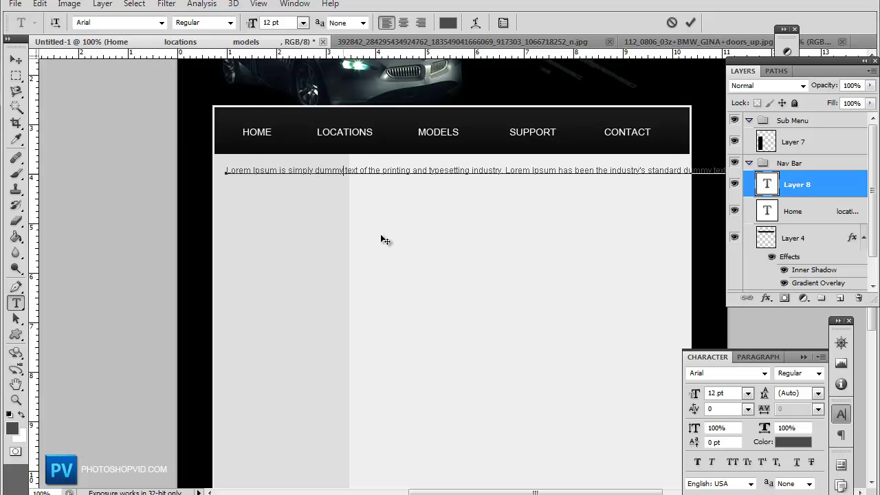
{"action": "key", "text": "Left"}
{"action": "key", "text": "BackSpace"}
{"action": "key", "text": "BackSpace"}
{"action": "key", "text": "Return"}
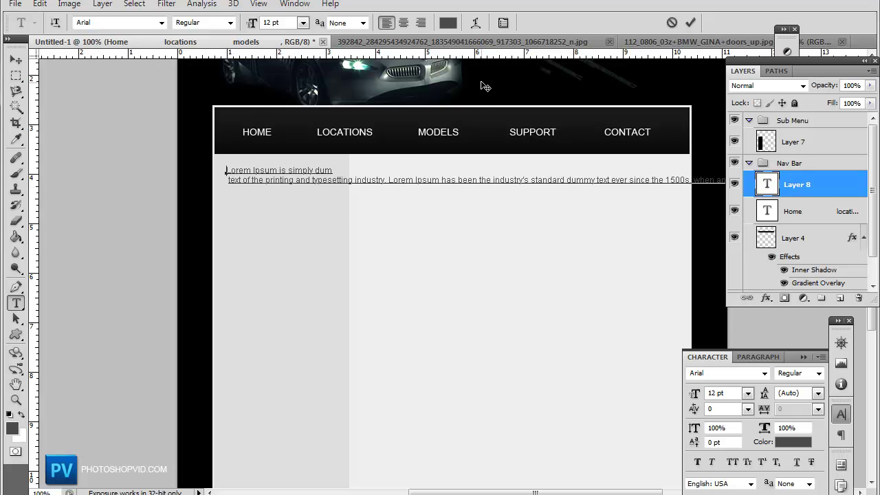
Set the text's line spacing to 30 pt and place the caret at line two's start
{"action": "key", "text": "ctrl+a"}
{"action": "left_click", "coordinate": [504, 24]}
{"action": "left_click", "coordinate": [504, 23]}
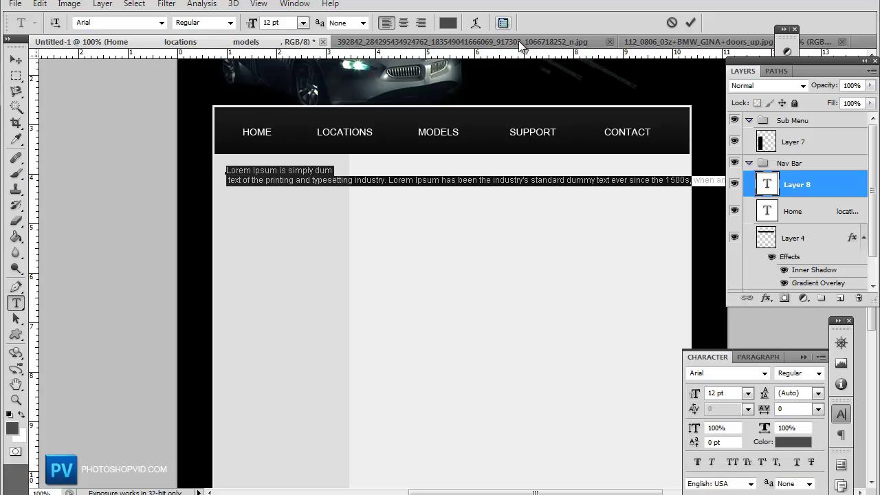
{"action": "left_click", "coordinate": [817, 392]}
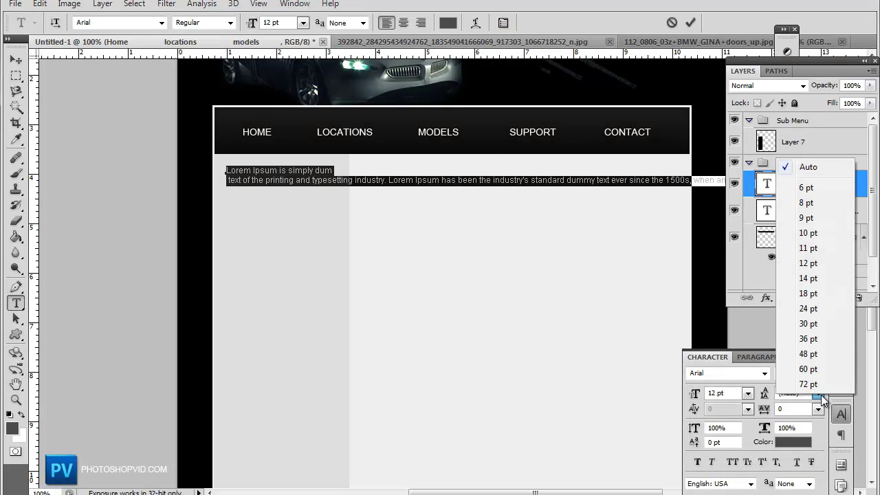
{"action": "left_click", "coordinate": [821, 322]}
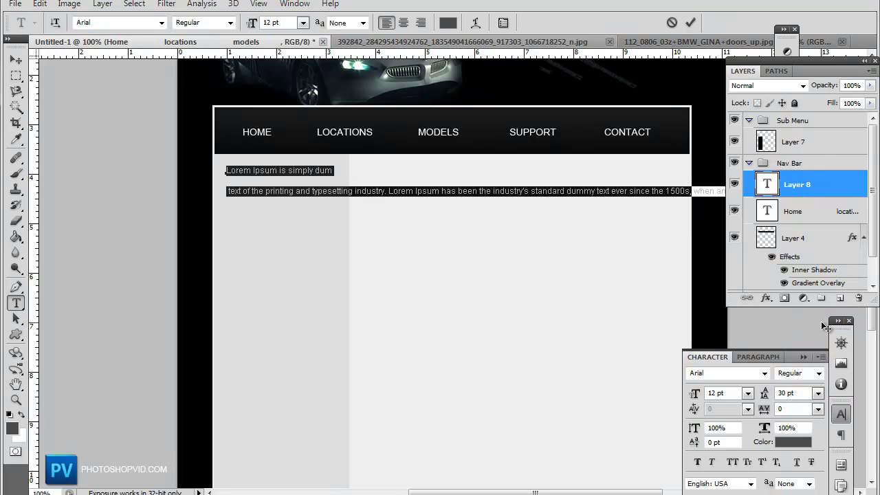
{"action": "left_click", "coordinate": [337, 189]}
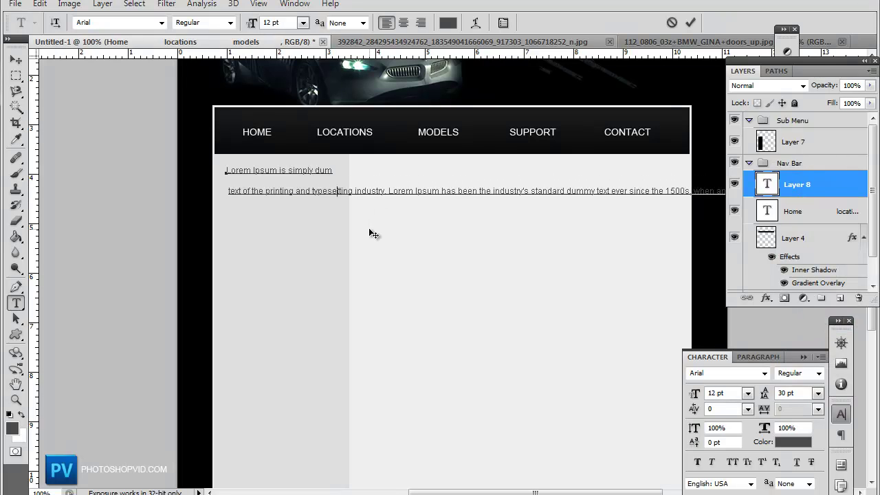
{"action": "left_click", "coordinate": [227, 192]}
Delete the leading space on line two, commit, and reopen the paragraph
{"action": "key", "text": "Delete"}
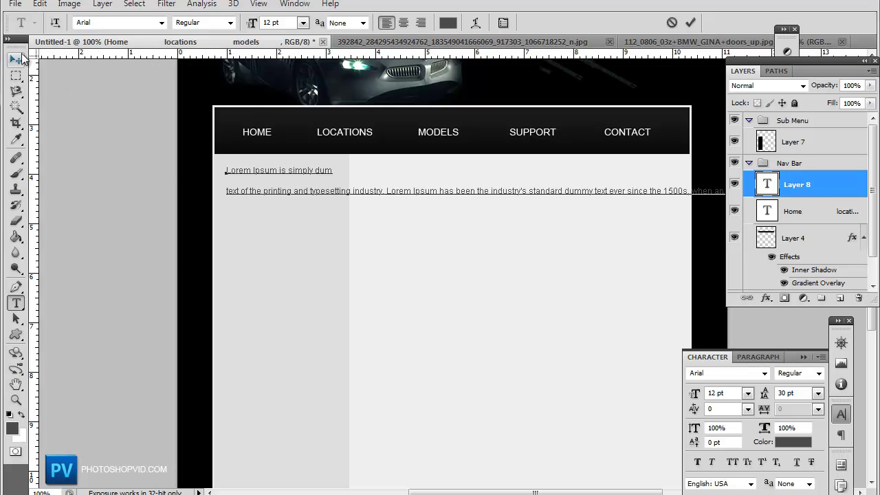
{"action": "left_click", "coordinate": [17, 61]}
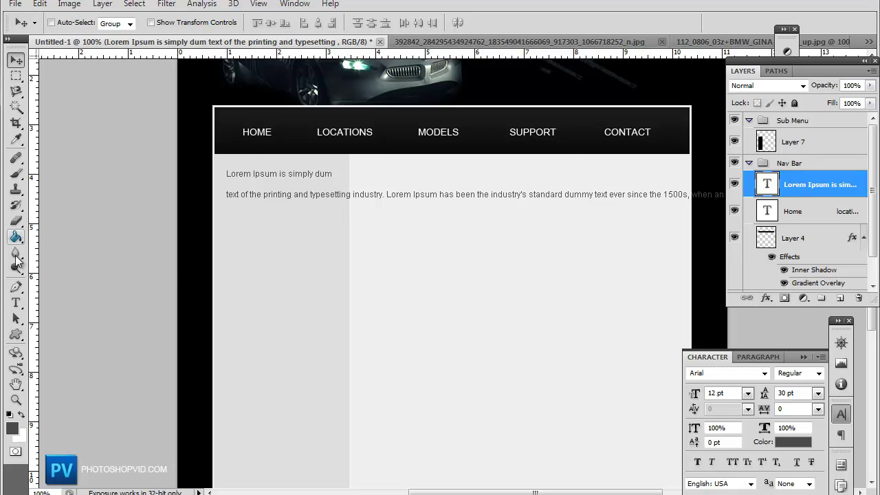
{"action": "left_click", "coordinate": [17, 303]}
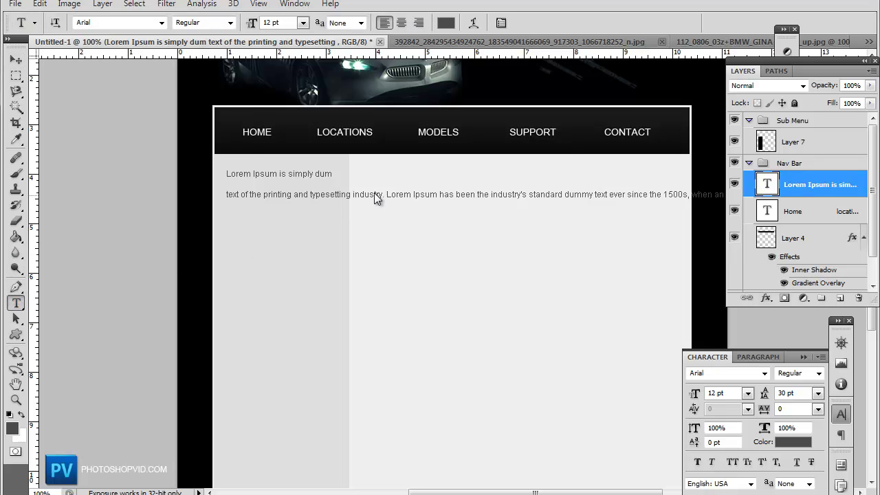
{"action": "left_click", "coordinate": [335, 194]}
Break lines after 'typese', 'Ipsum', 'stan' and before 'the 1500s'
{"action": "left_click", "coordinate": [334, 194]}
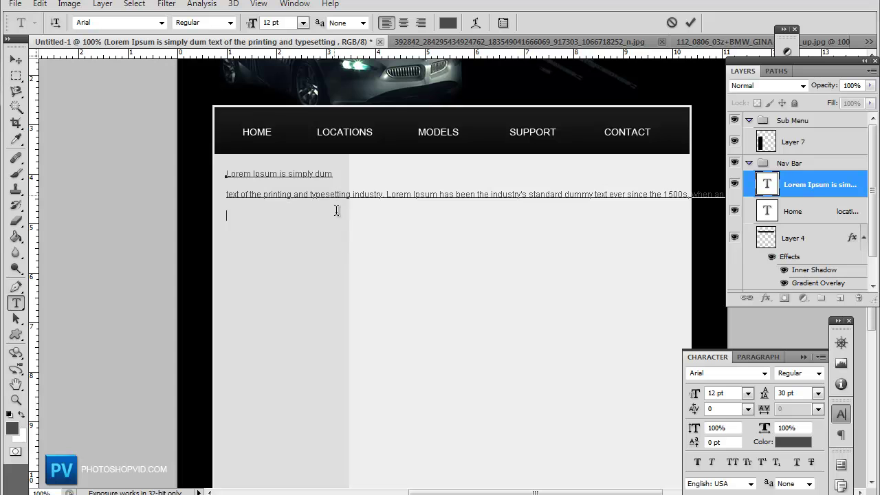
{"action": "key", "text": "Return"}
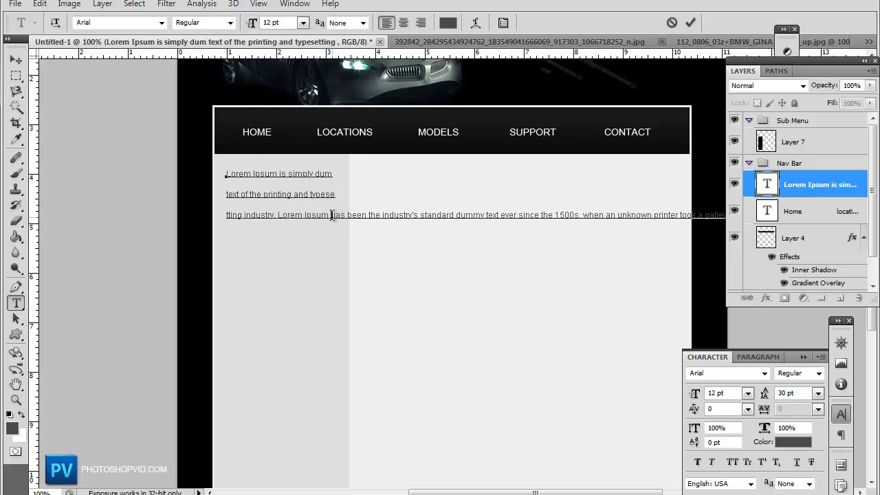
{"action": "left_click", "coordinate": [332, 215]}
{"action": "key", "text": "Return"}
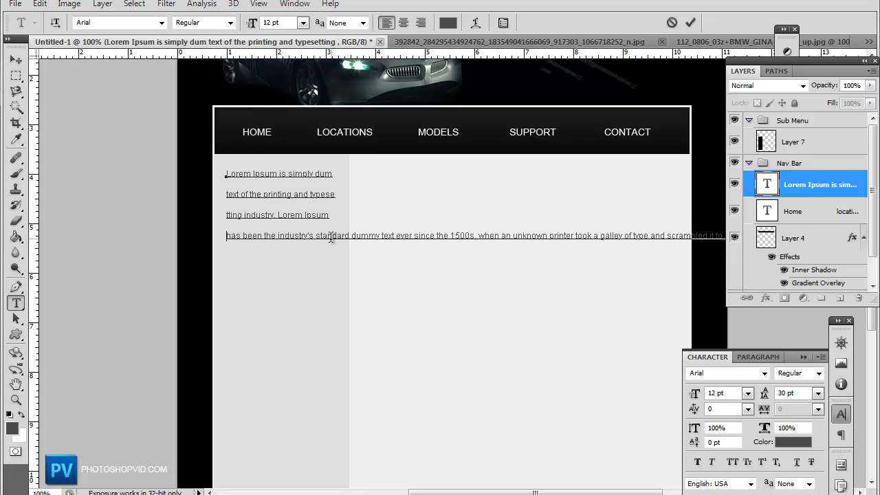
{"action": "left_click", "coordinate": [331, 235]}
{"action": "key", "text": "Return"}
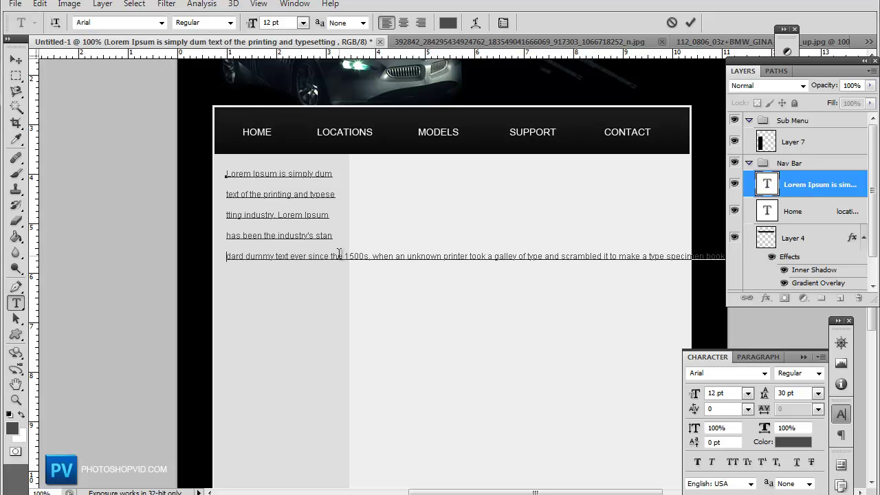
{"action": "left_click_drag", "start_coordinate": [337, 268], "coordinate": [341, 277]}
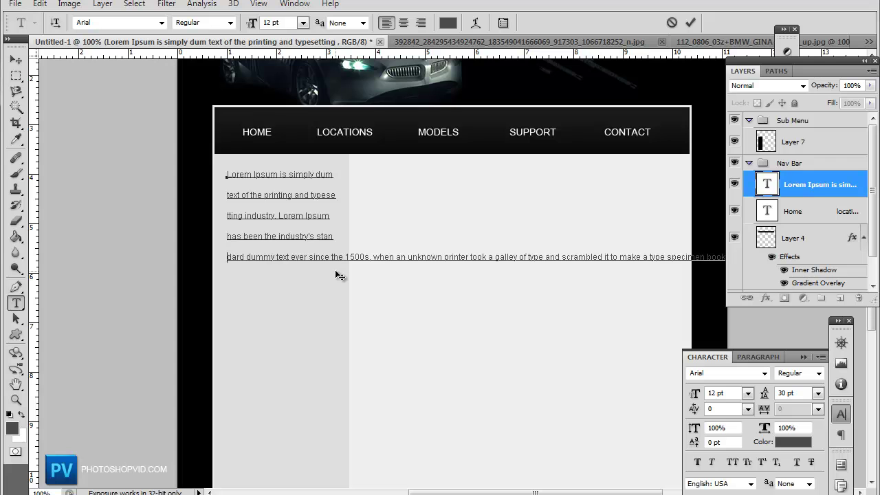
{"action": "left_click", "coordinate": [333, 257]}
{"action": "key", "text": "Return"}
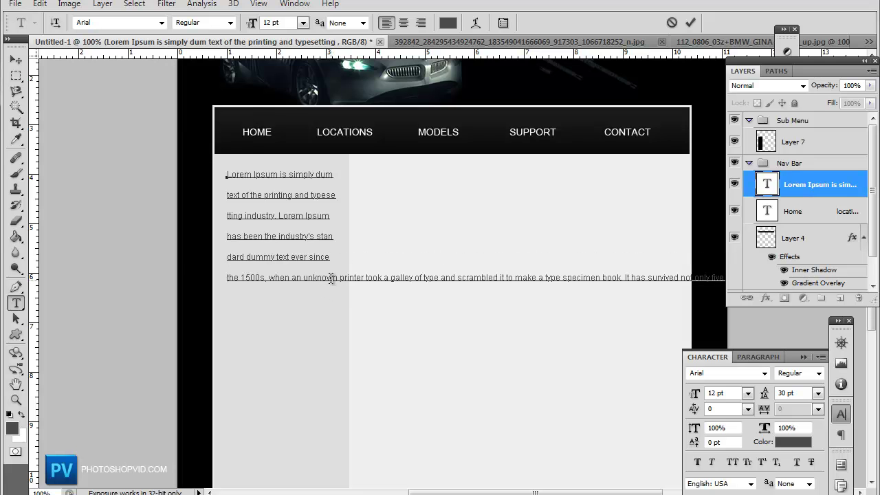
Break lines after 'unknow', 'typ', 'elec' and before 'popularised in the 1960s'
{"action": "left_click", "coordinate": [332, 279]}
{"action": "key", "text": "Return"}
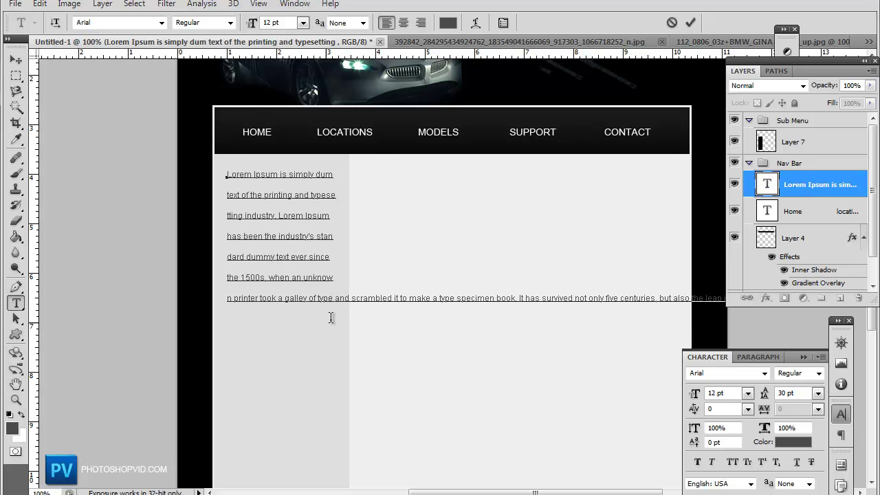
{"action": "left_click", "coordinate": [332, 317]}
{"action": "key", "text": "Return"}
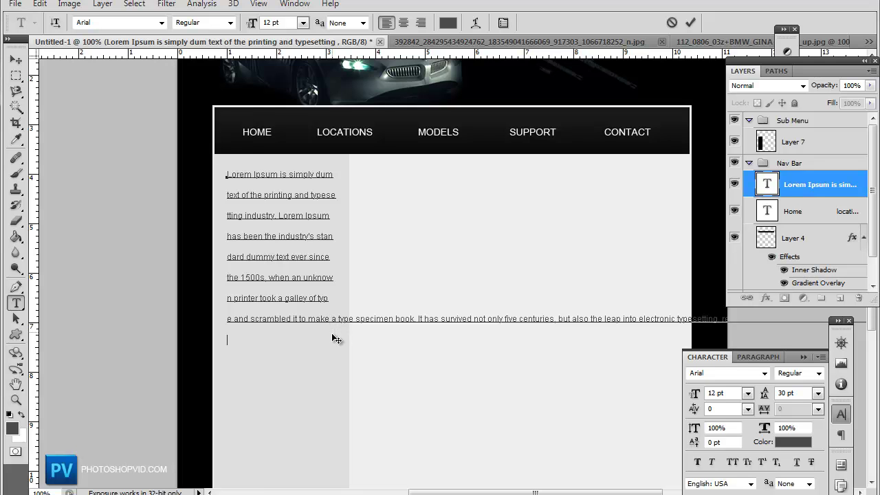
{"action": "key", "text": "Return"}
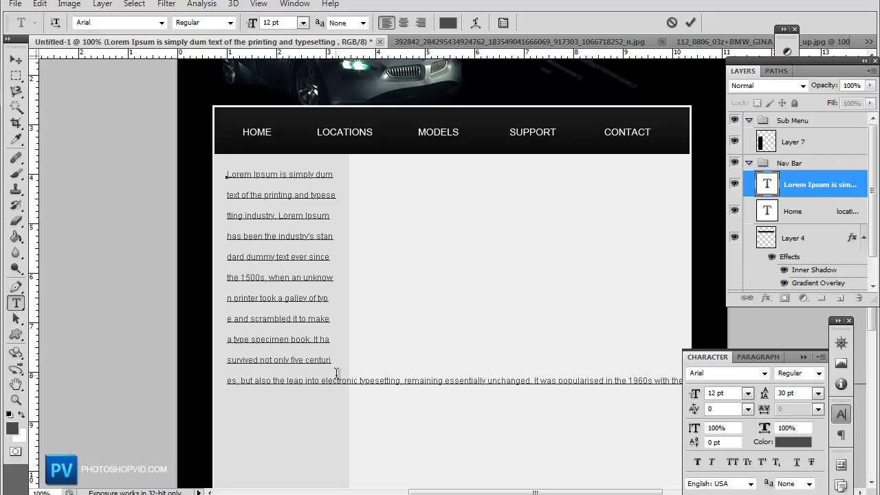
{"action": "left_click", "coordinate": [336, 380]}
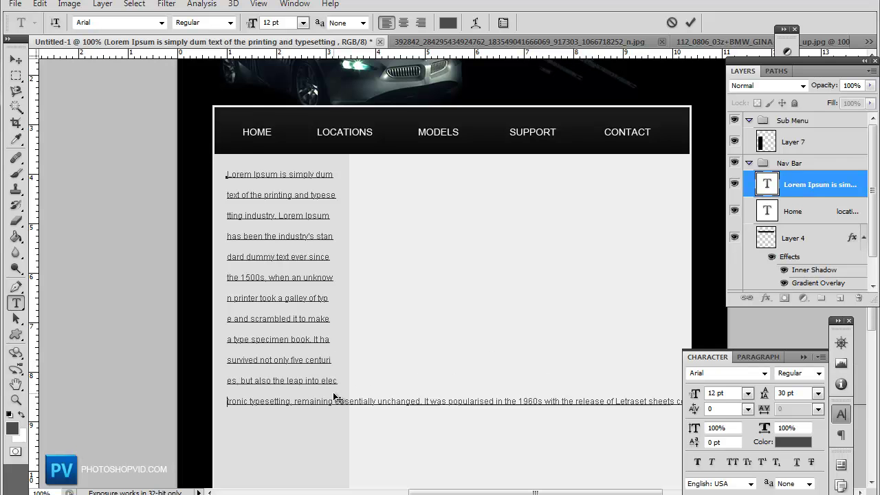
{"action": "key", "text": "Return"}
{"action": "left_click", "coordinate": [335, 401]}
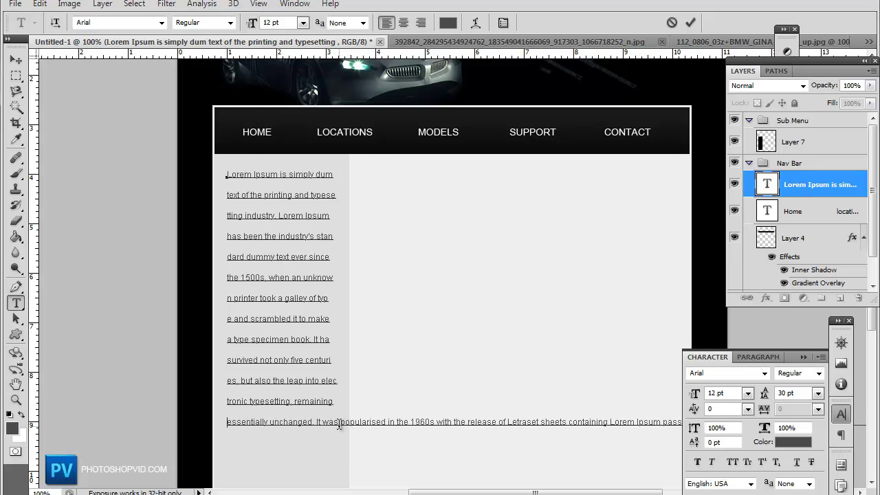
{"action": "left_click", "coordinate": [338, 423]}
{"action": "key", "text": "Delete"}
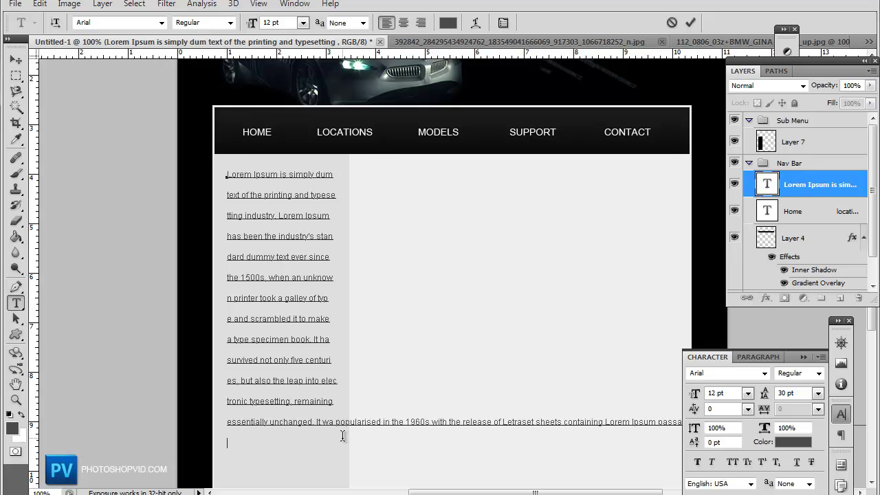
{"action": "key", "text": "Return"}
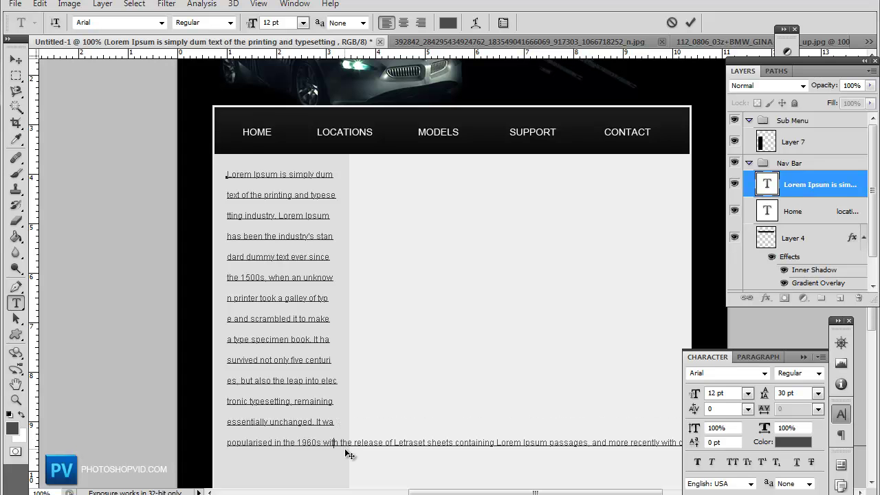
Break lines before 'containing', 'ith desktop publishing' and 're like Aldus'
{"action": "key", "text": "BackSpace"}
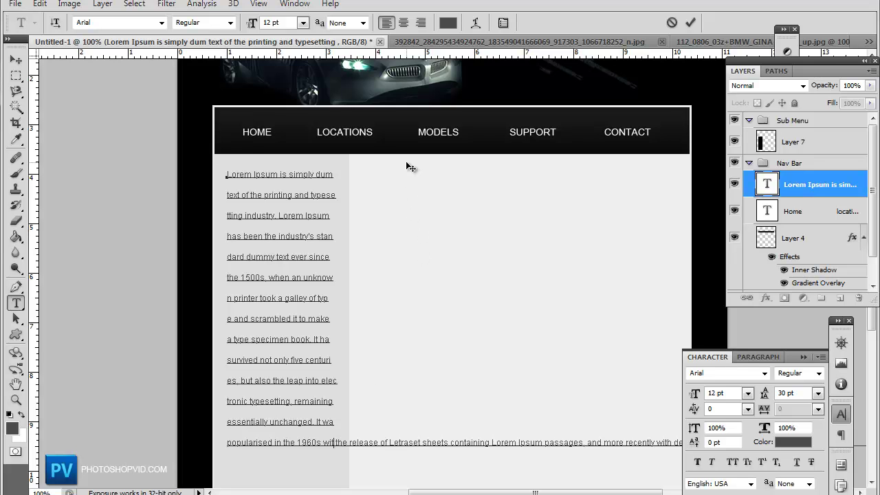
{"action": "double_click", "coordinate": [334, 442]}
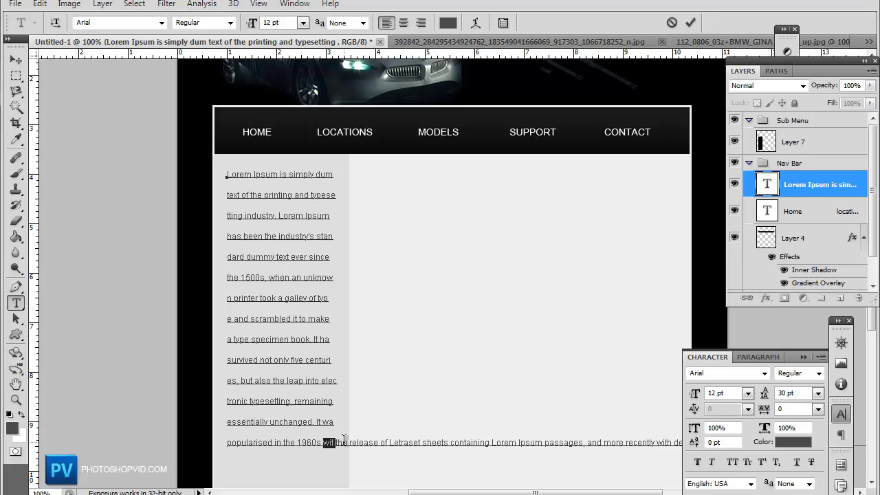
{"action": "key", "text": "Return"}
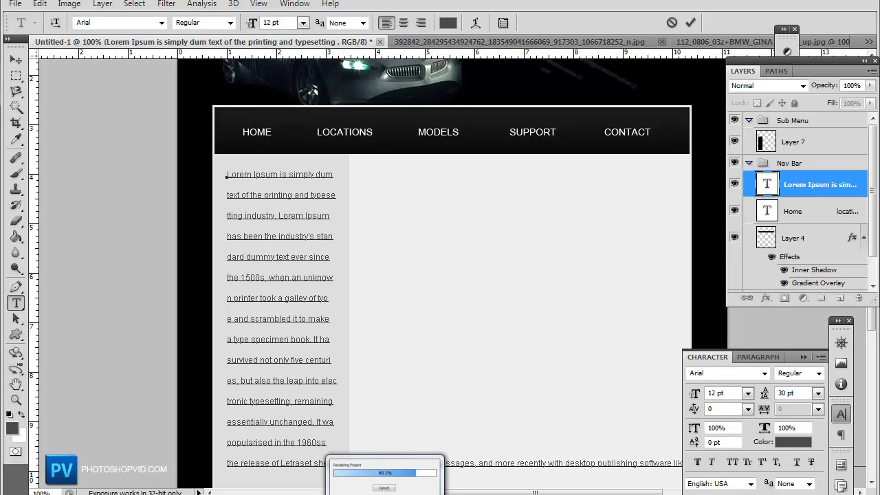
{"action": "key", "text": "Return"}
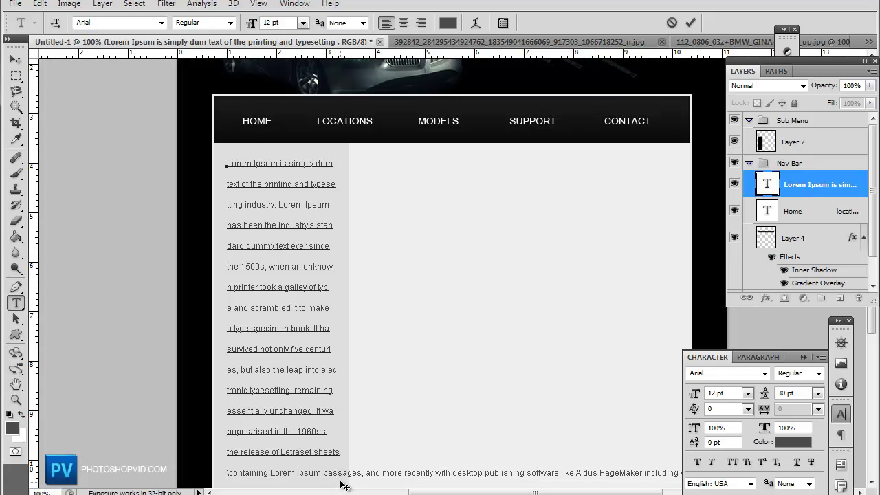
{"action": "left_click", "coordinate": [339, 452]}
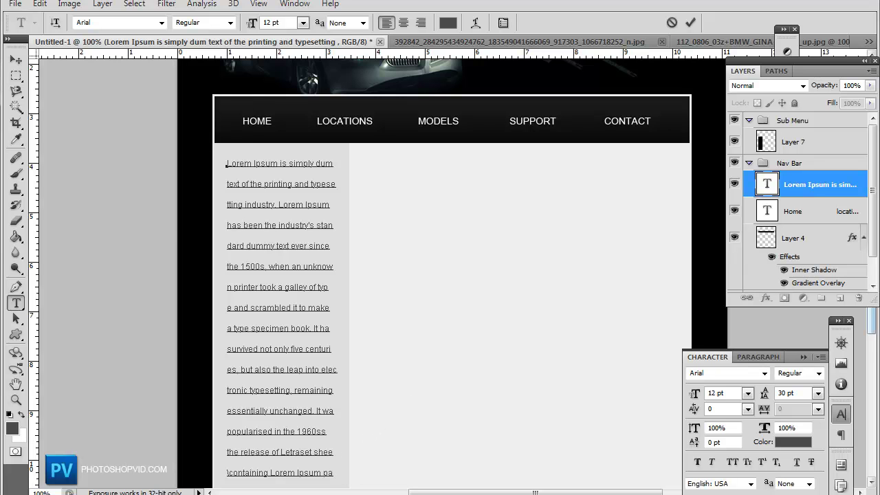
{"action": "left_click_drag", "start_coordinate": [874, 330], "coordinate": [873, 363]}
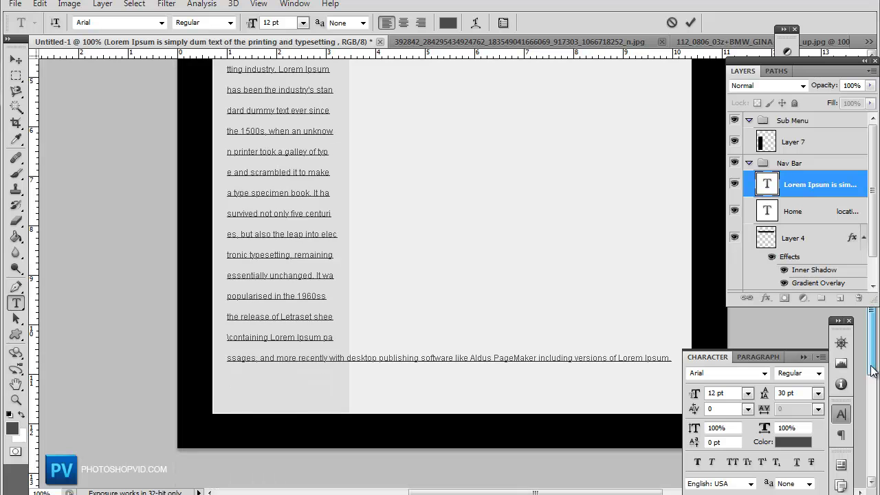
{"action": "left_click", "coordinate": [337, 361]}
{"action": "key", "text": "Return"}
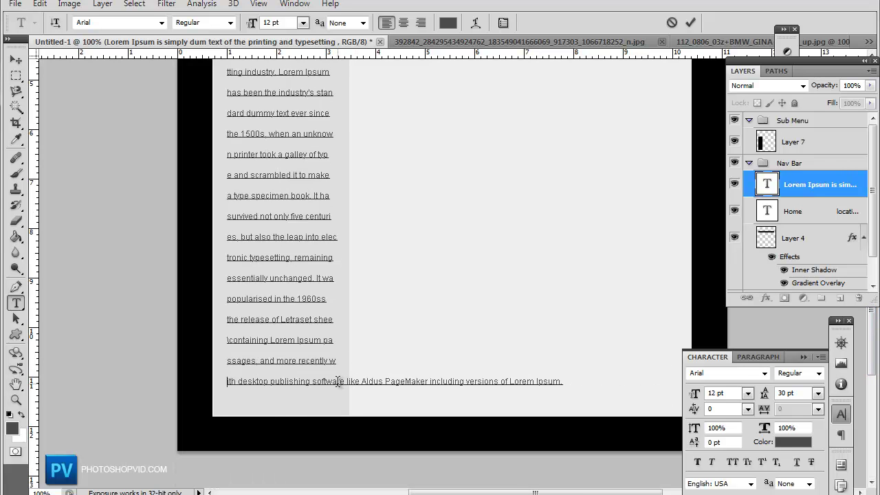
{"action": "key", "text": "Return"}
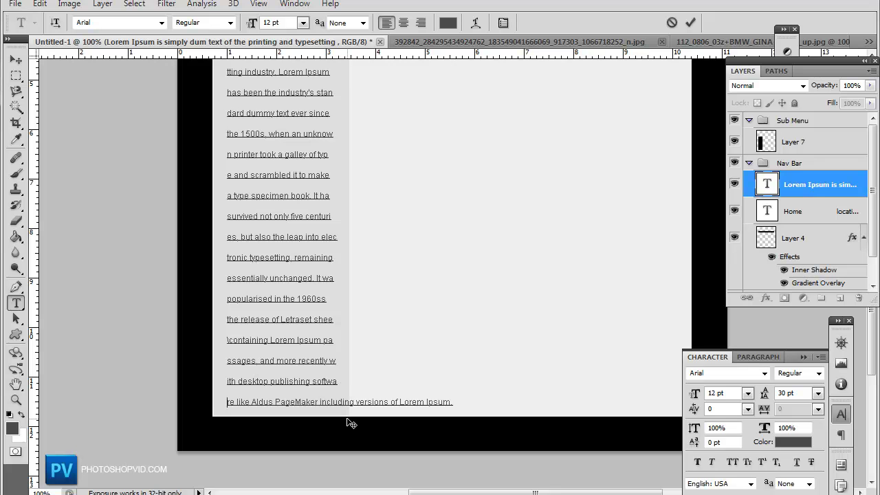
Delete everything after 'Aldus' on the last line
{"action": "left_click_drag", "start_coordinate": [275, 399], "coordinate": [492, 415]}
{"action": "key", "text": "Left"}
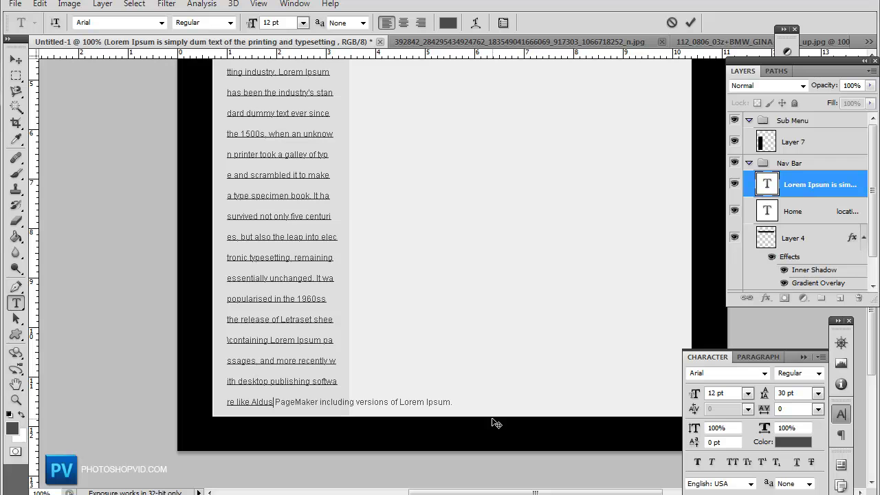
{"action": "key", "text": "Delete"}
{"action": "left_click", "coordinate": [15, 62]}
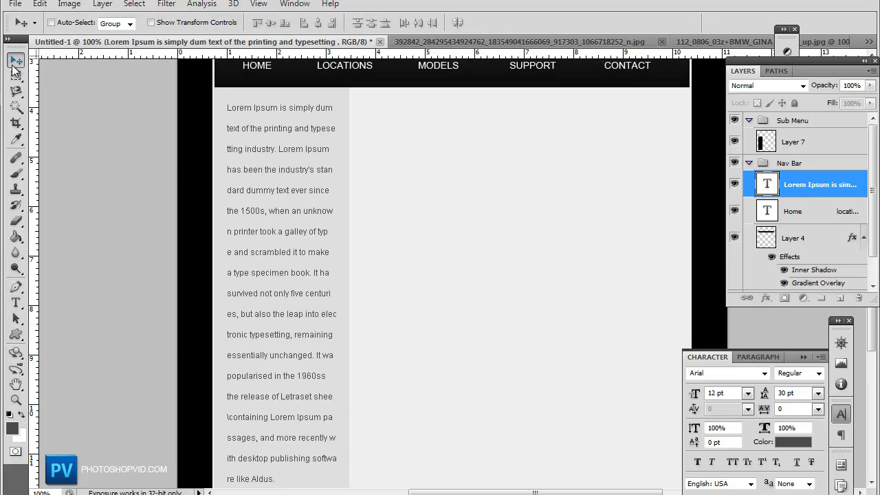
{"action": "scroll", "coordinate": [392, 305], "scroll_direction": "up", "scroll_amount": 2}
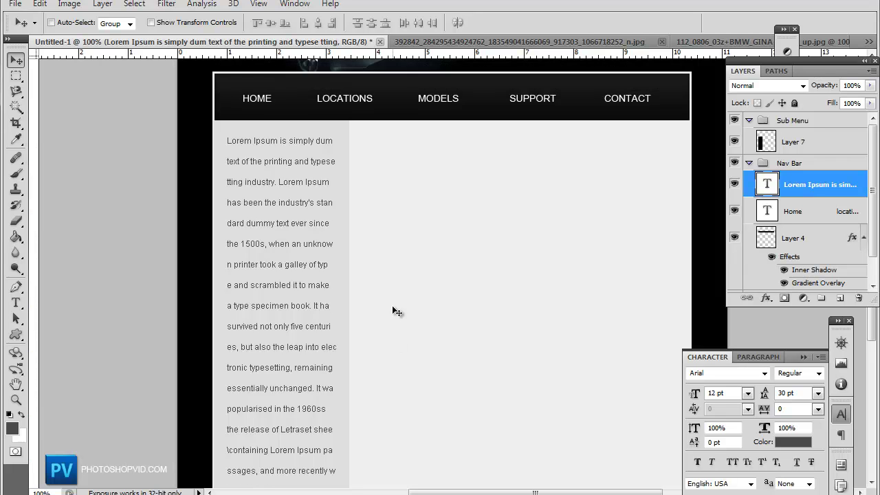
{"action": "scroll", "coordinate": [392, 305], "scroll_direction": "up", "scroll_amount": 4}
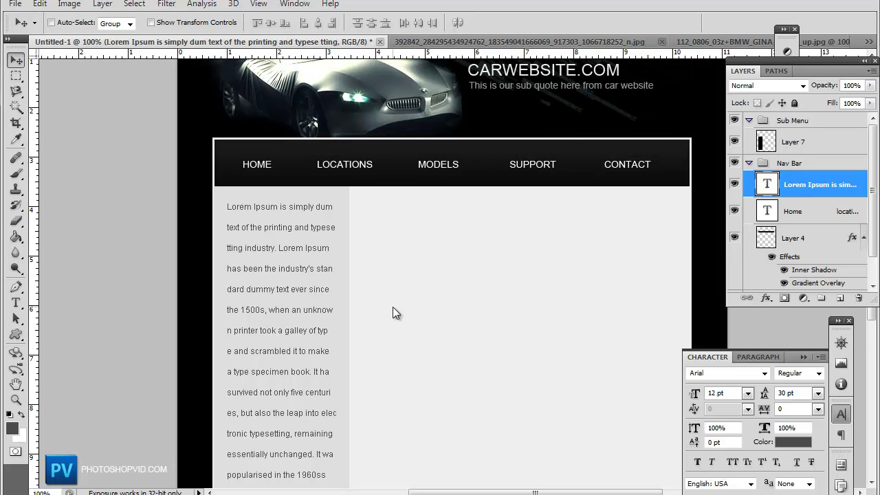
{"action": "scroll", "coordinate": [393, 307], "scroll_direction": "down", "scroll_amount": 1}
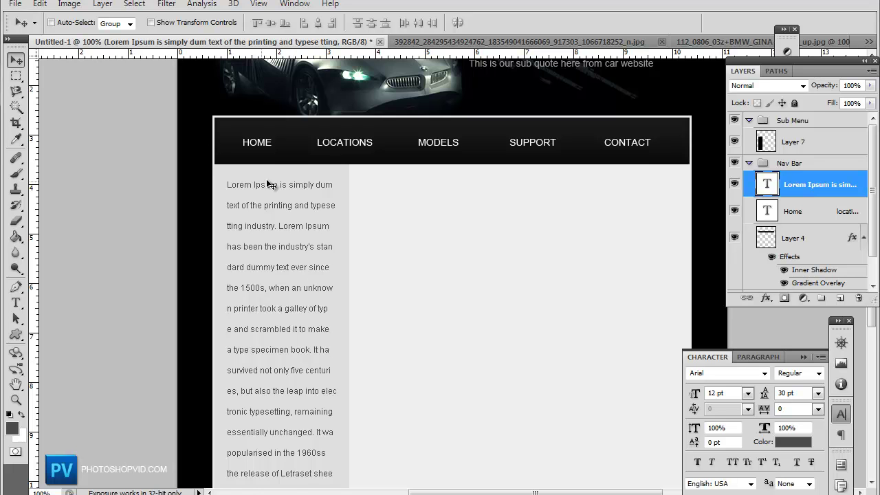
{"action": "scroll", "coordinate": [298, 182], "scroll_direction": "down", "scroll_amount": 2}
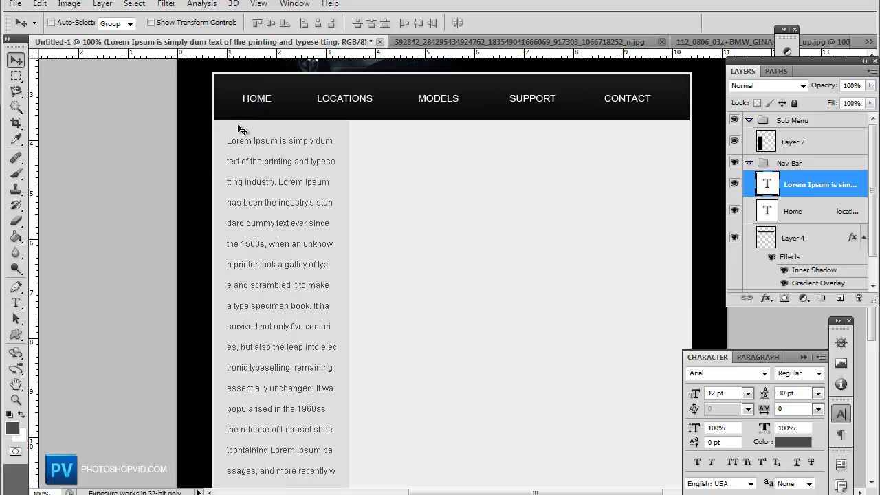
{"action": "scroll", "coordinate": [303, 346], "scroll_direction": "down", "scroll_amount": 1}
{"action": "scroll", "coordinate": [303, 357], "scroll_direction": "down", "scroll_amount": 2}
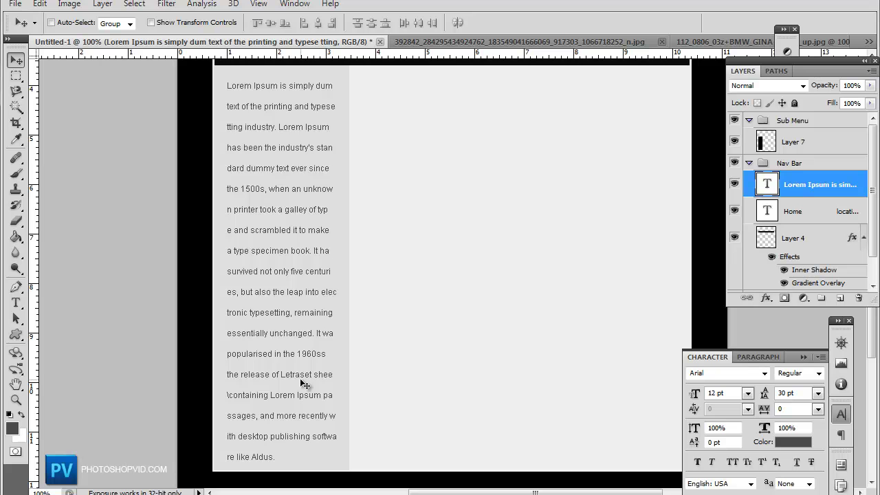
{"action": "scroll", "coordinate": [303, 383], "scroll_direction": "down", "scroll_amount": 2}
{"action": "scroll", "coordinate": [303, 383], "scroll_direction": "up", "scroll_amount": 4}
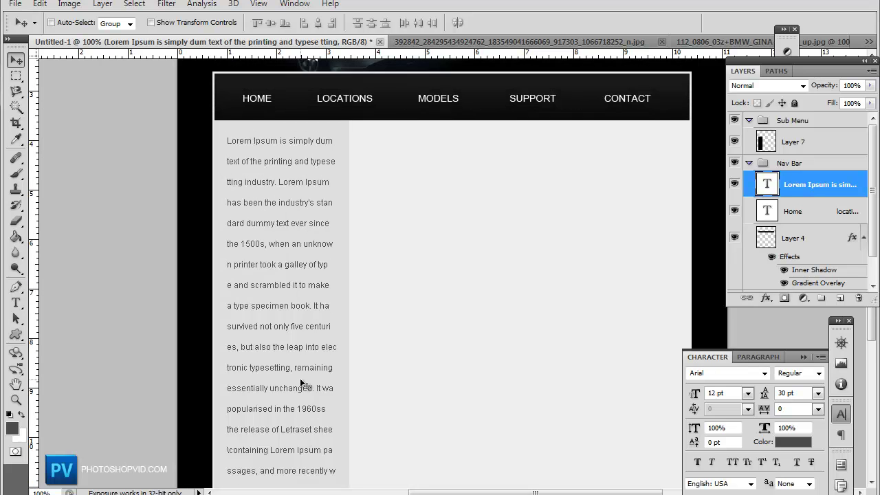
{"action": "scroll", "coordinate": [301, 383], "scroll_direction": "up", "scroll_amount": 4}
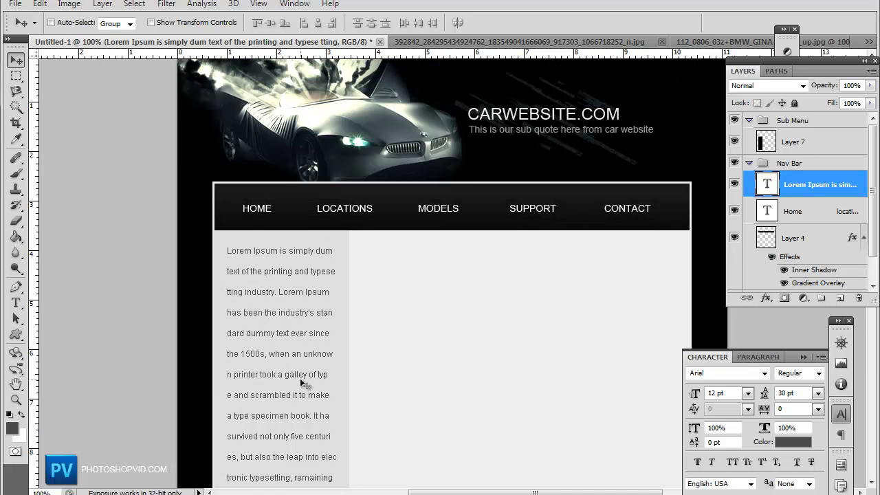
{"action": "scroll", "coordinate": [299, 378], "scroll_direction": "up", "scroll_amount": 1}
{"action": "scroll", "coordinate": [350, 313], "scroll_direction": "down", "scroll_amount": 3}
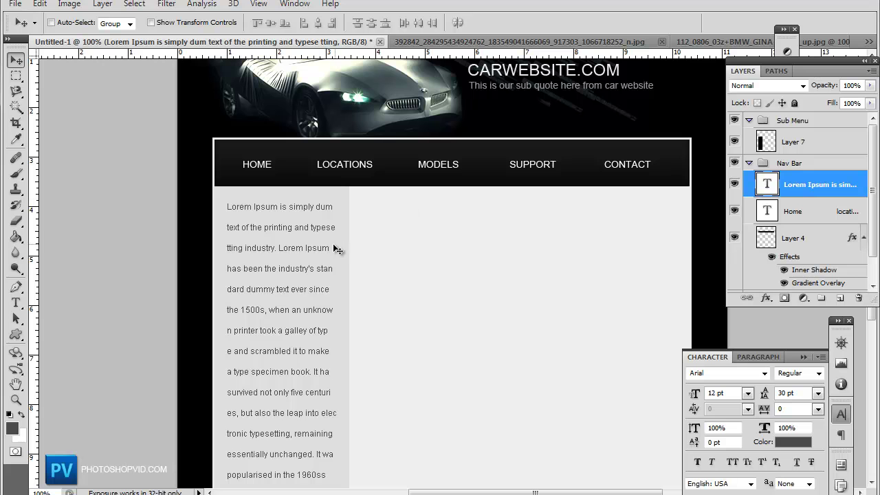
{"action": "scroll", "coordinate": [311, 259], "scroll_direction": "down", "scroll_amount": 1}
{"action": "scroll", "coordinate": [311, 259], "scroll_direction": "up", "scroll_amount": 2}
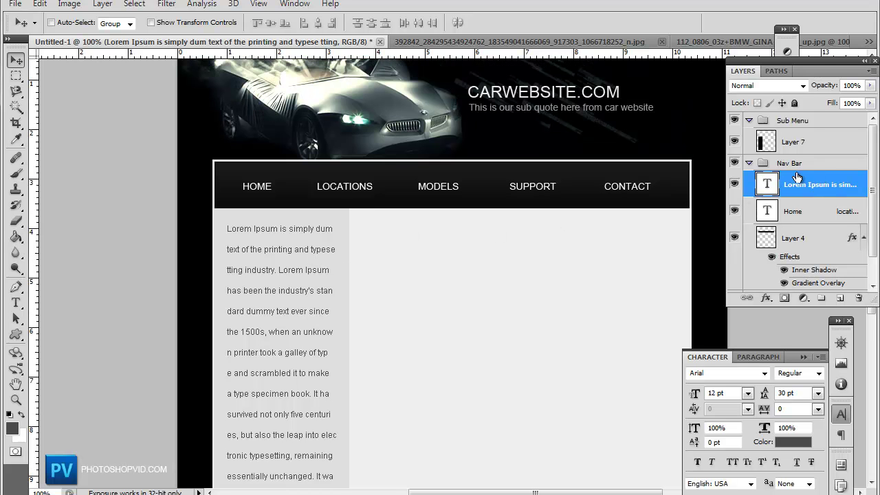
Drag the Lorem Ipsum text layer into the Sub Menu group and re-expand Nav Bar
{"action": "left_click_drag", "start_coordinate": [802, 192], "coordinate": [811, 135]}
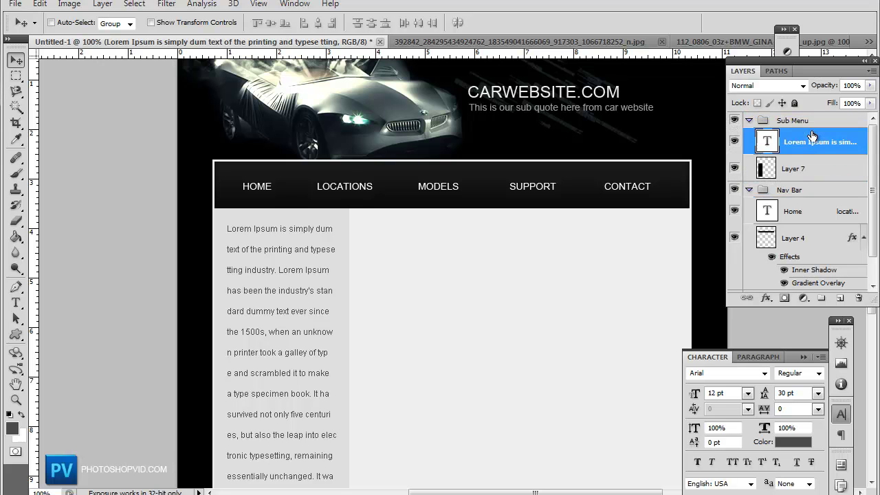
{"action": "left_click", "coordinate": [748, 190]}
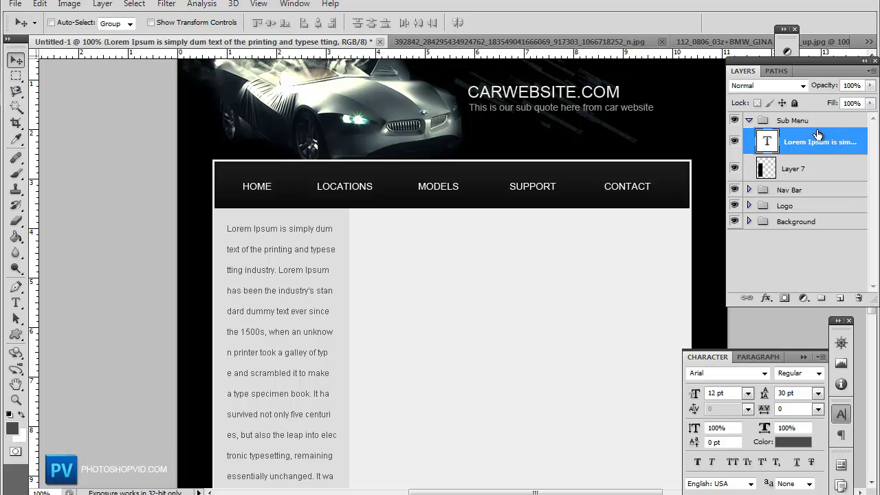
{"action": "left_click", "coordinate": [748, 191]}
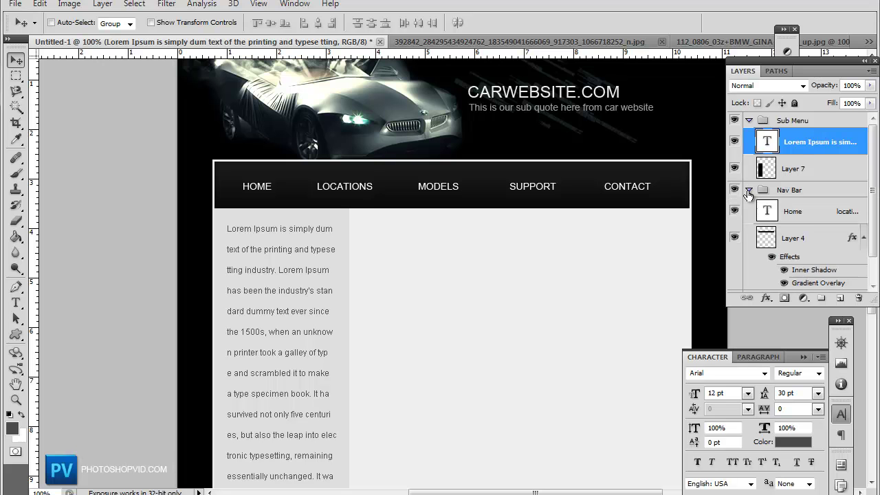
Add a new layer above Layer 4 and choose the 1 px Pencil
{"action": "left_click", "coordinate": [808, 242]}
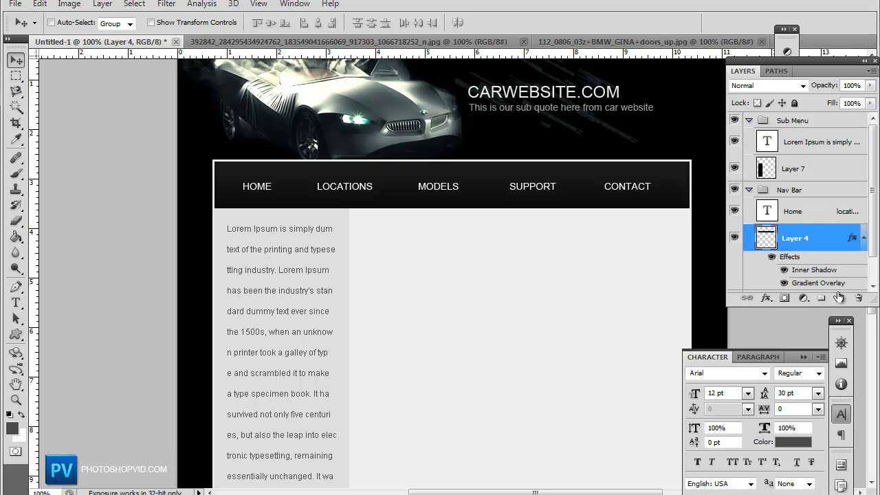
{"action": "left_click", "coordinate": [839, 298]}
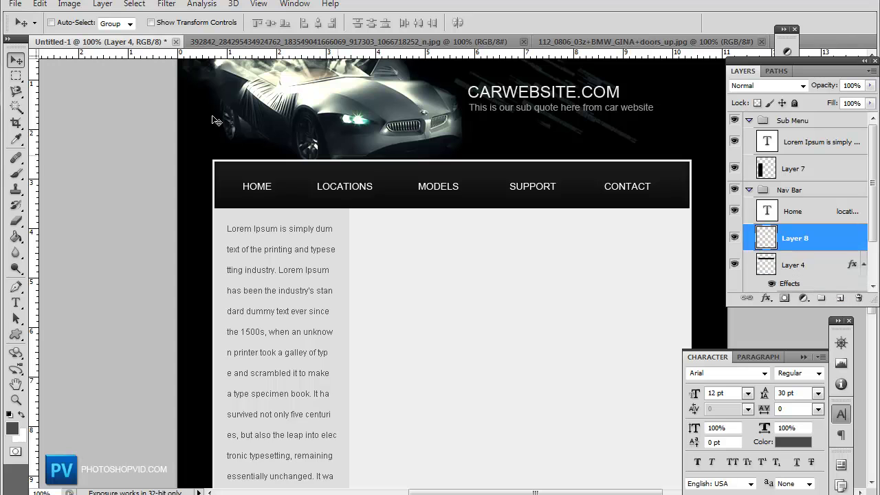
{"action": "left_click", "coordinate": [16, 174]}
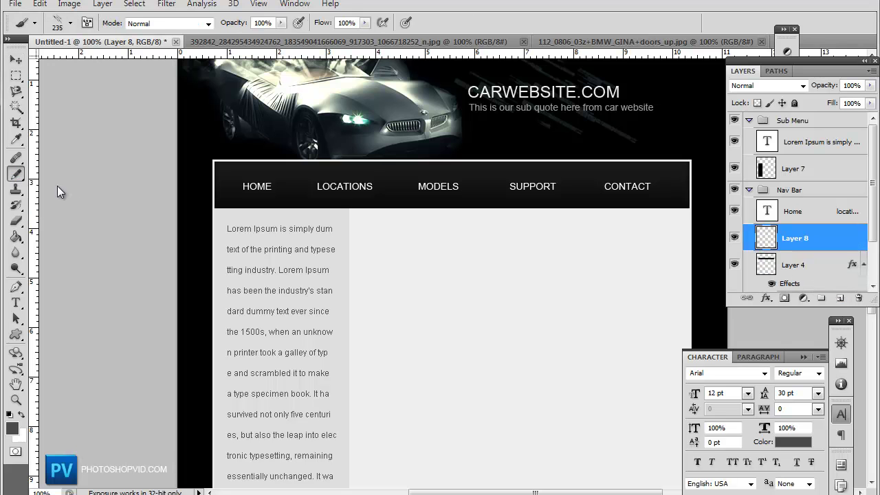
{"action": "key", "text": "shift+b"}
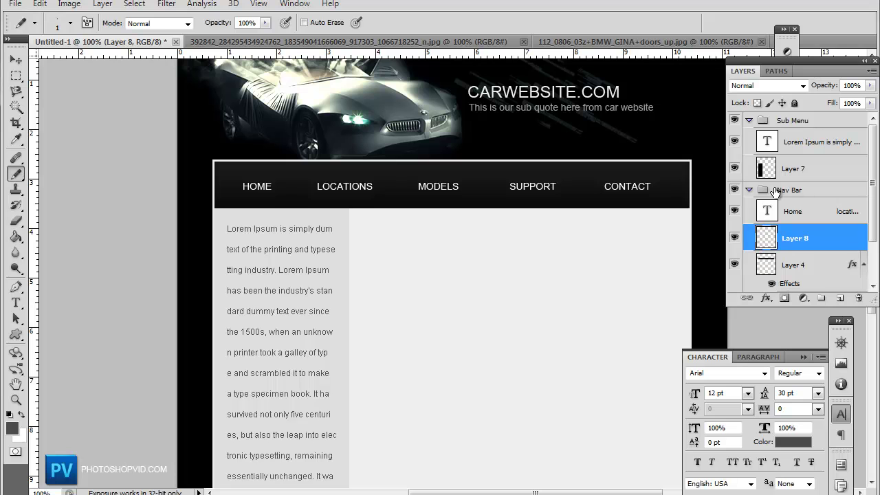
Nudge the Home nav text layer two pixels right
{"action": "left_click", "coordinate": [805, 211]}
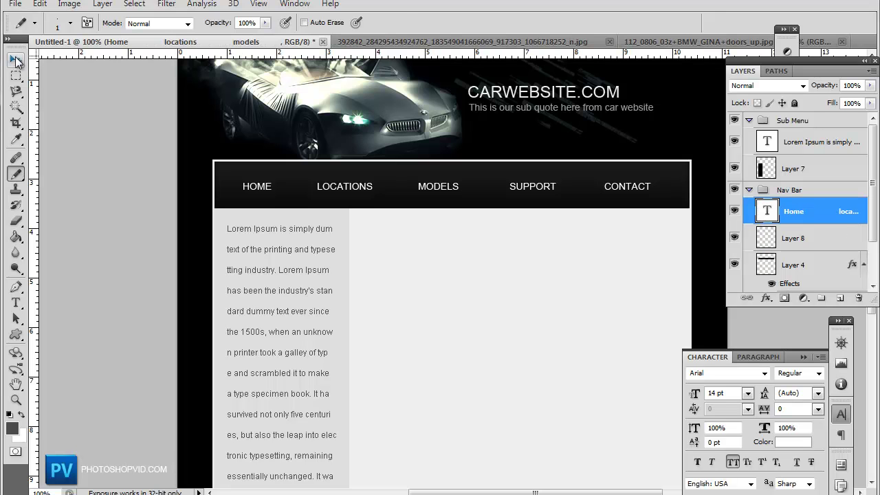
{"action": "left_click", "coordinate": [17, 61]}
{"action": "key", "text": "Right"}
{"action": "key", "text": "Right"}
{"action": "key", "text": "Right"}
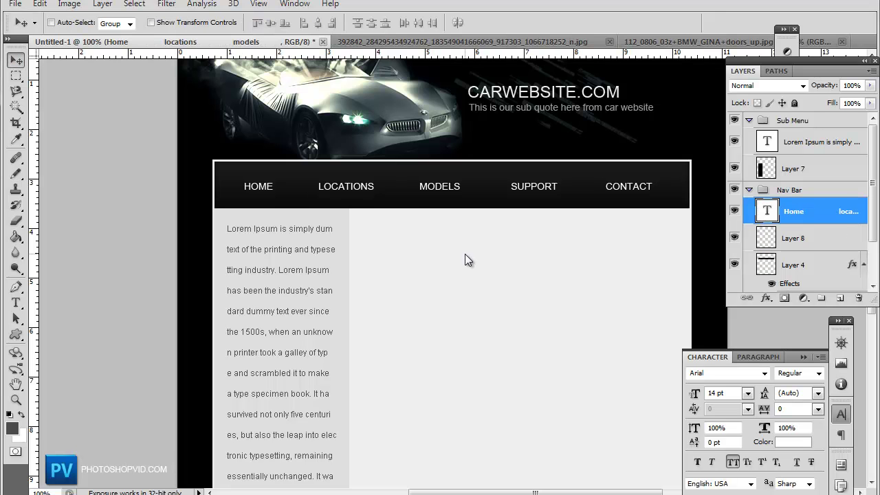
{"action": "key", "text": "Right"}
{"action": "key", "text": "Right"}
{"action": "key", "text": "Right"}
{"action": "key", "text": "Right"}
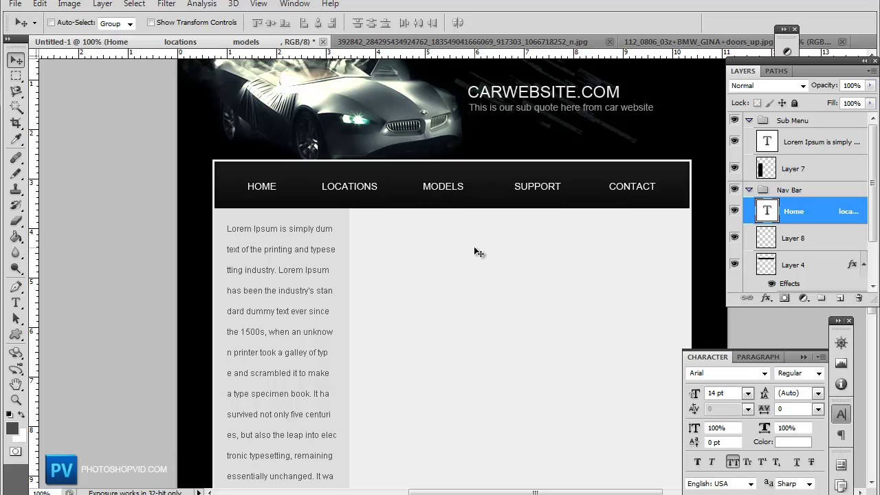
Set the pencil colour to white and select Layer 8 for the divider
{"action": "left_click", "coordinate": [16, 173]}
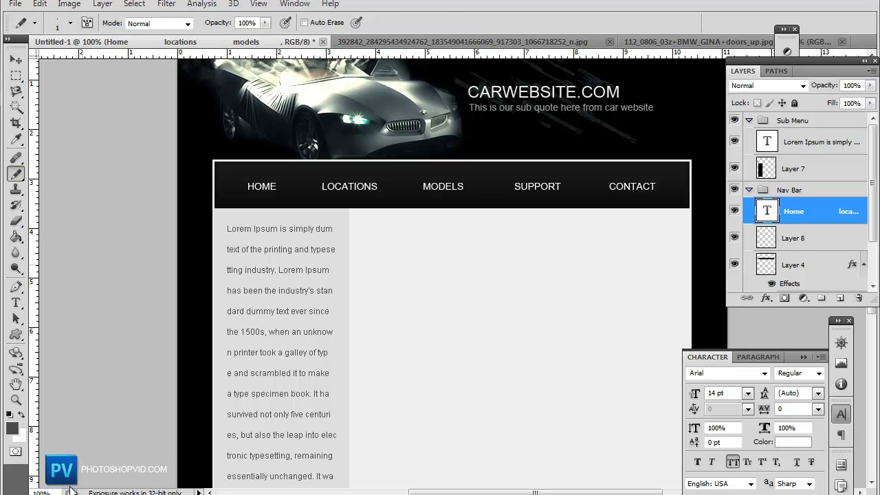
{"action": "left_click", "coordinate": [21, 415]}
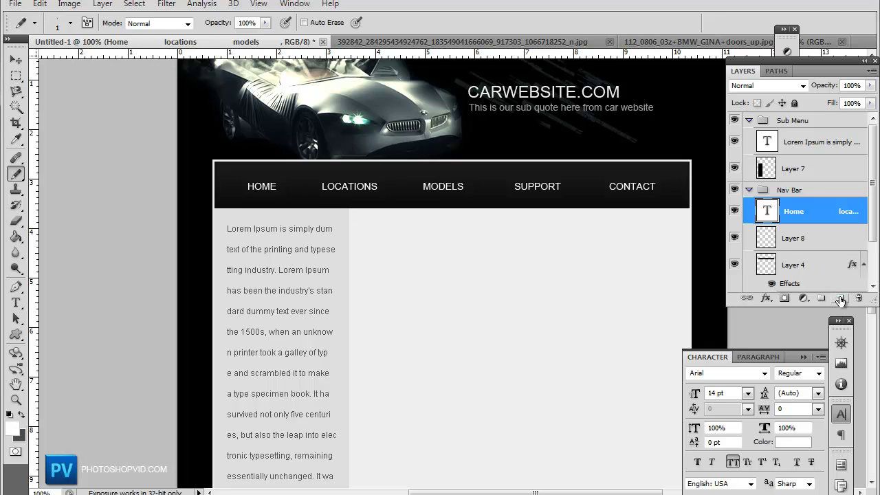
{"action": "left_click", "coordinate": [749, 238]}
{"action": "left_click", "coordinate": [735, 237]}
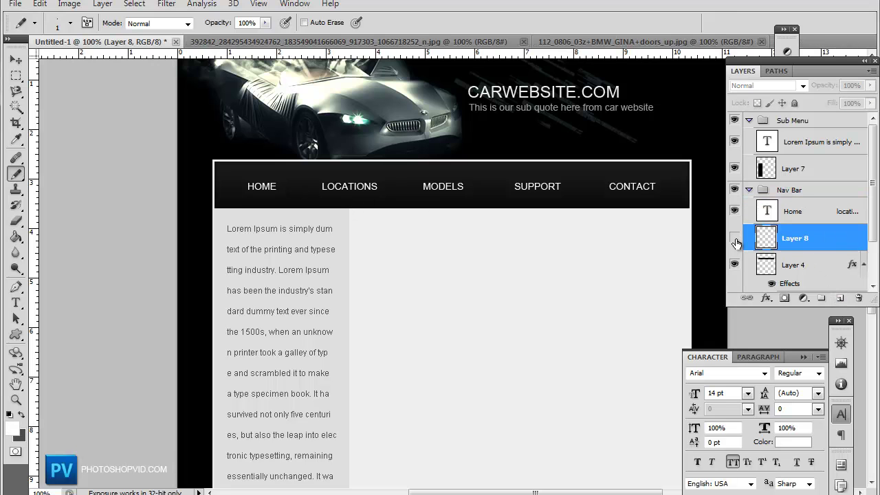
{"action": "left_click", "coordinate": [734, 237]}
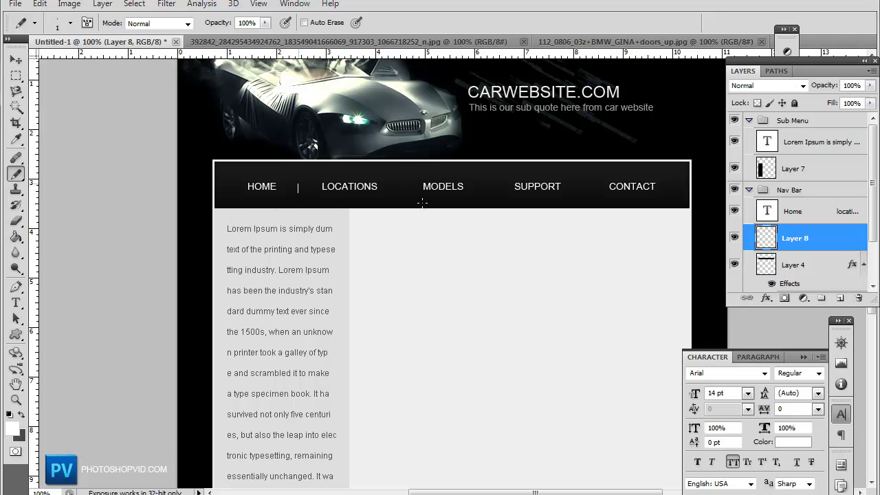
{"action": "left_click", "coordinate": [17, 60]}
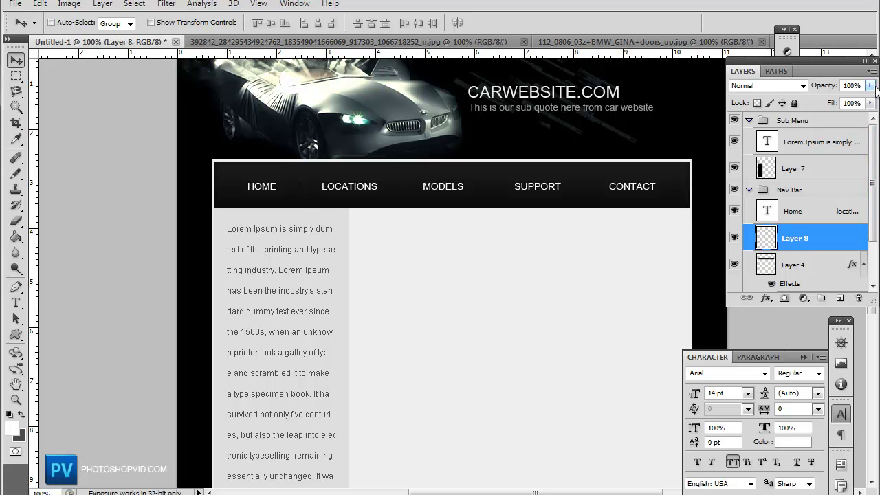
Fade the divider layer to 6% opacity and duplicate it twice with Ctrl+J
{"action": "left_click_drag", "start_coordinate": [876, 86], "coordinate": [801, 99]}
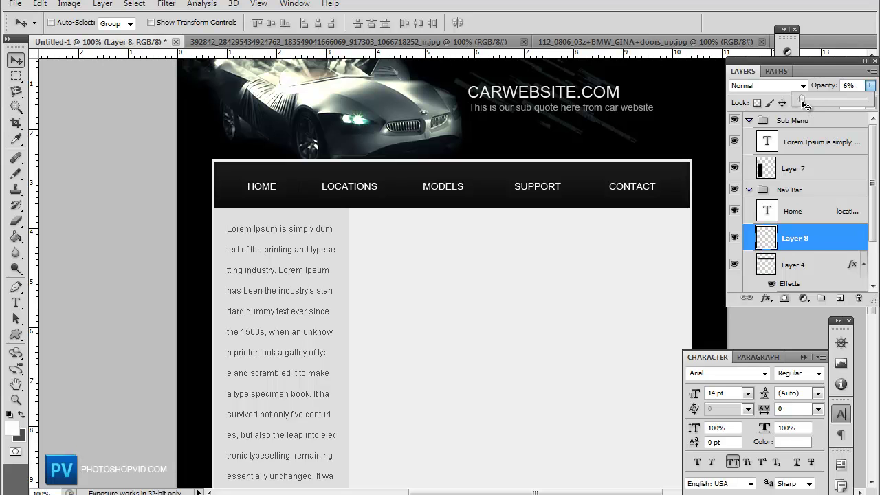
{"action": "left_click", "coordinate": [331, 199]}
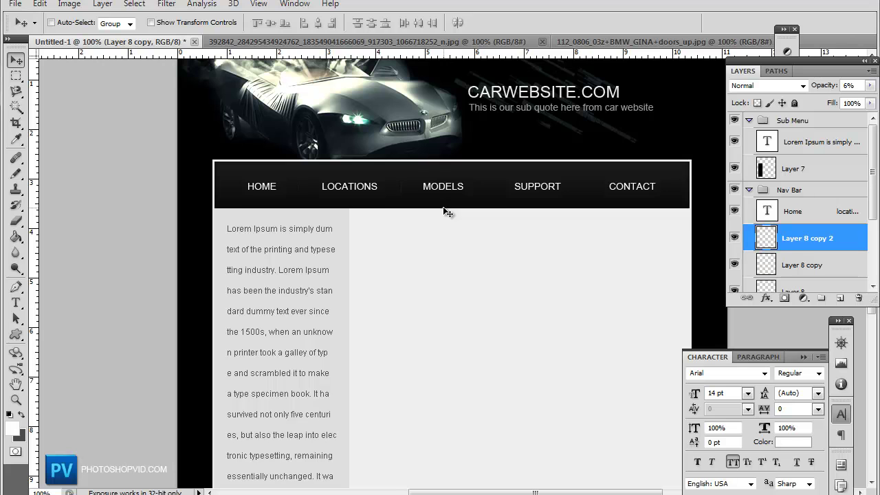
{"action": "key", "text": "ctrl+j"}
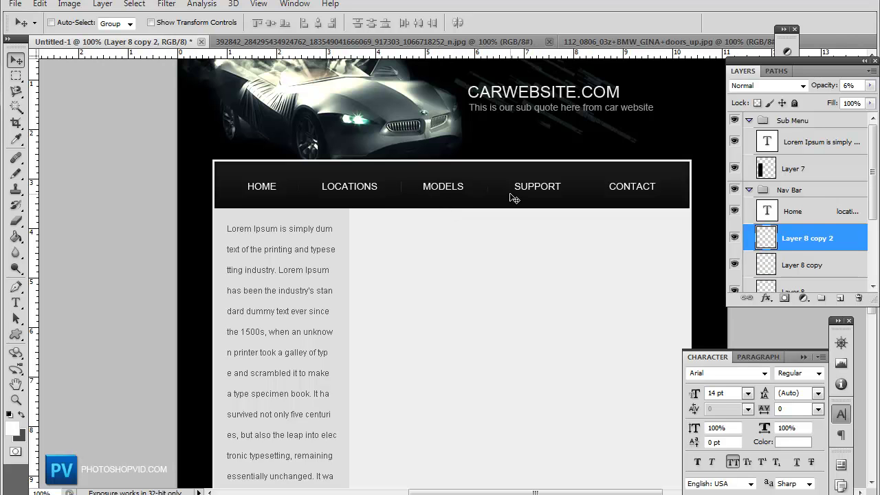
{"action": "key", "text": "ctrl+j"}
Scroll the Layers panel toward the Background group's Color Balance layers
{"action": "scroll", "coordinate": [534, 268], "scroll_direction": "down", "scroll_amount": 1}
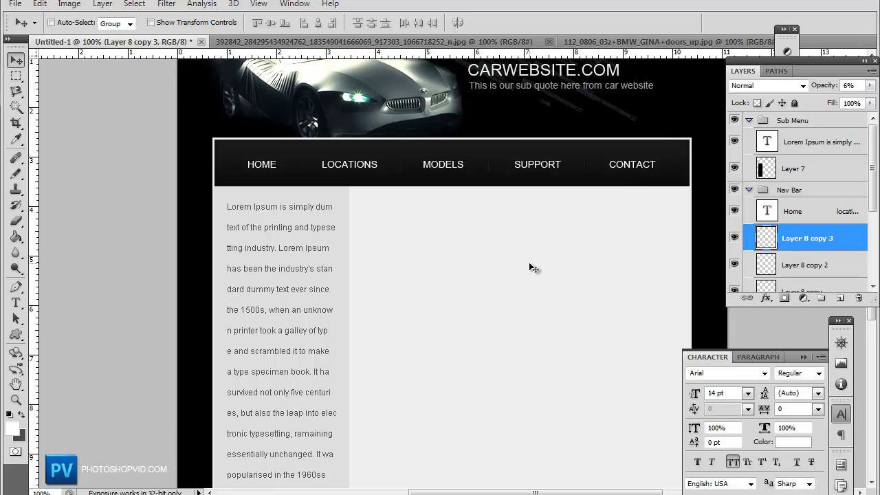
{"action": "scroll", "coordinate": [534, 268], "scroll_direction": "up", "scroll_amount": 5}
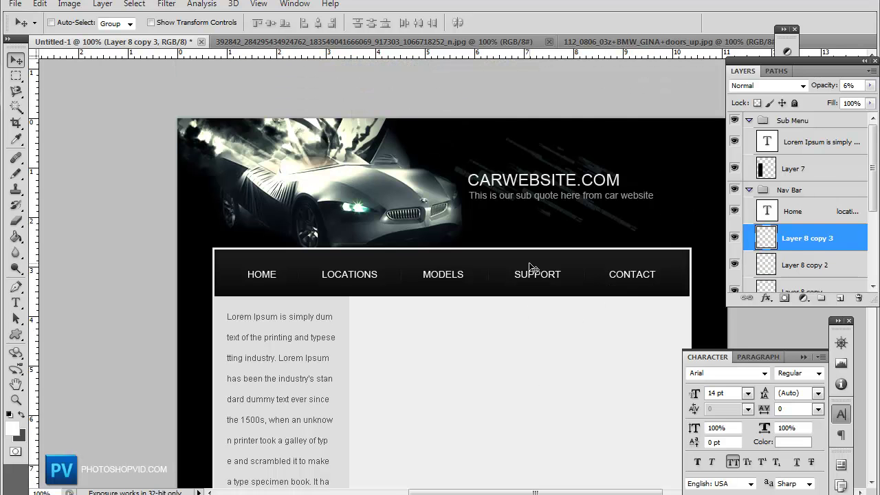
{"action": "scroll", "coordinate": [529, 266], "scroll_direction": "down", "scroll_amount": 1}
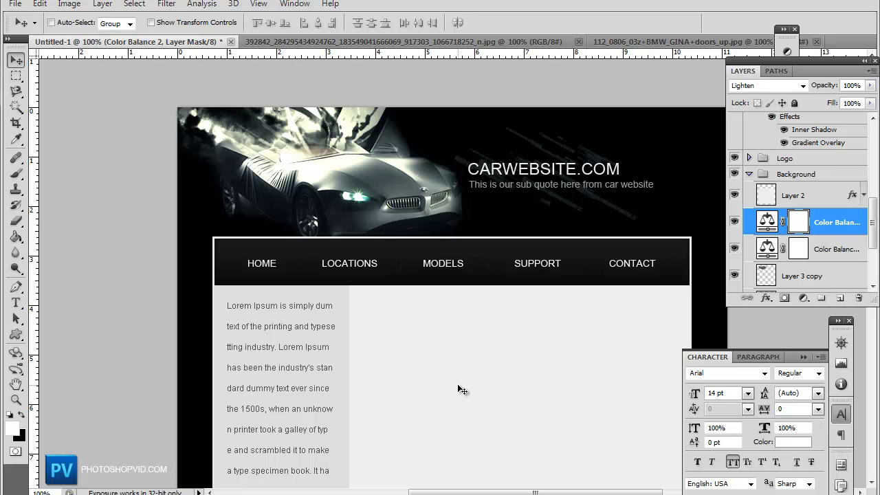
{"action": "scroll", "coordinate": [457, 383], "scroll_direction": "down", "scroll_amount": 6}
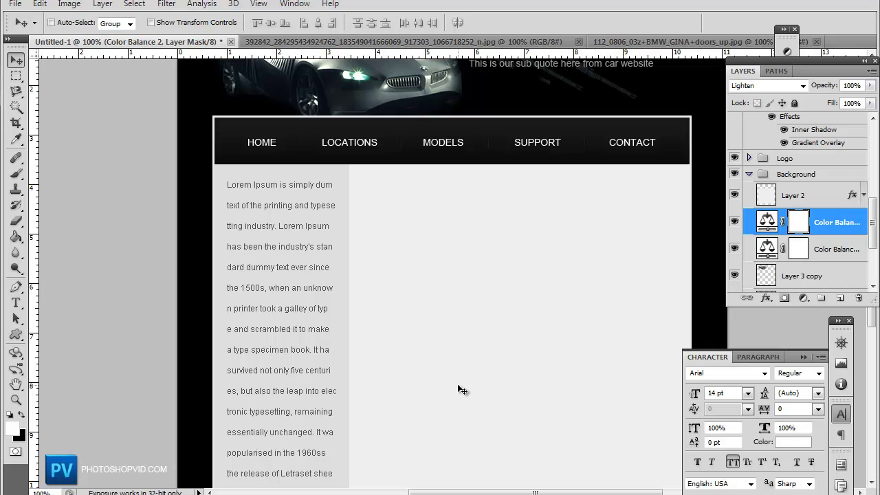